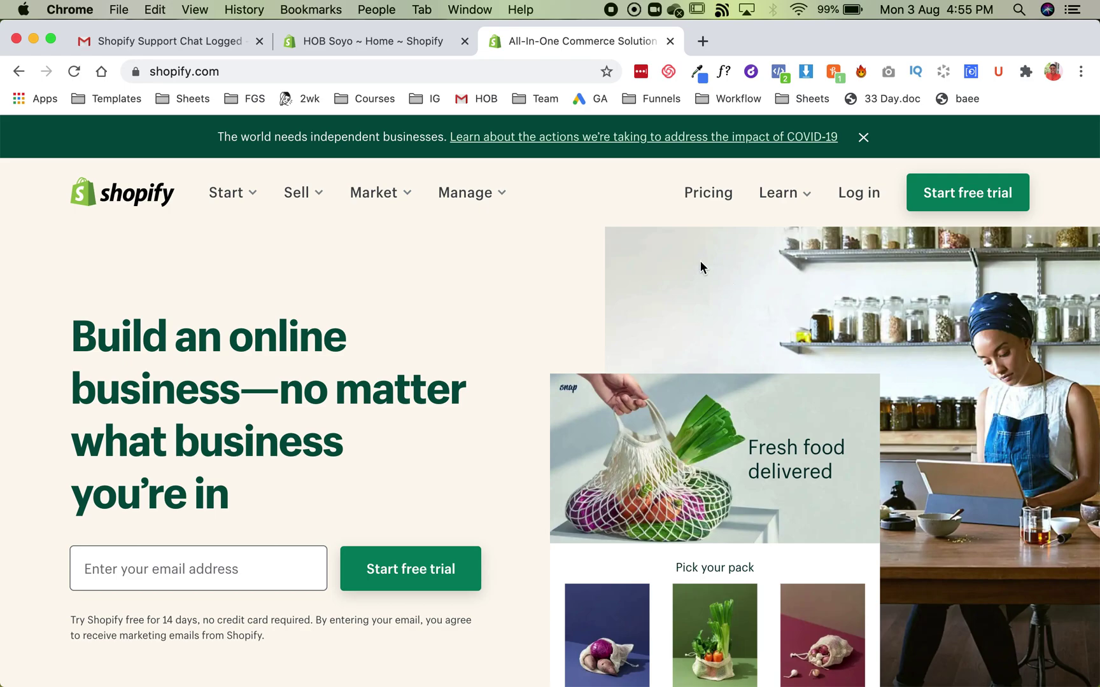
# Step: Switch to the HOB Soyo admin tab and open its Settings page
pyautogui.click(414, 49)
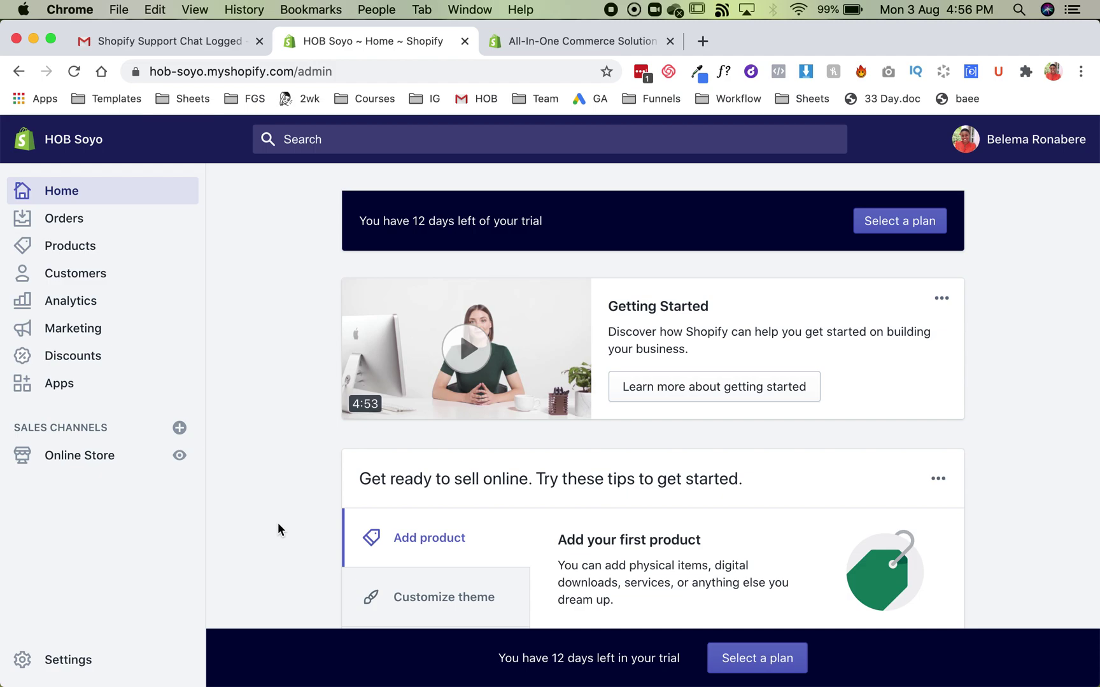
pyautogui.click(76, 665)
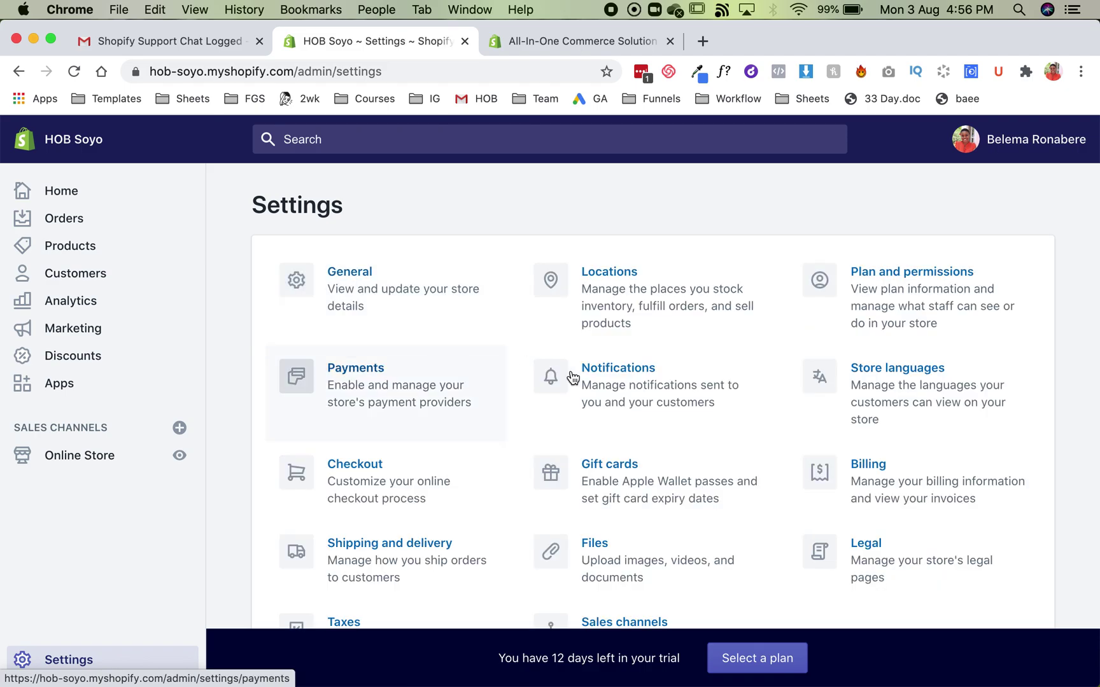
# Step: Open the Payments settings page and quit Slack from its Dock menu
pyautogui.click(461, 401)
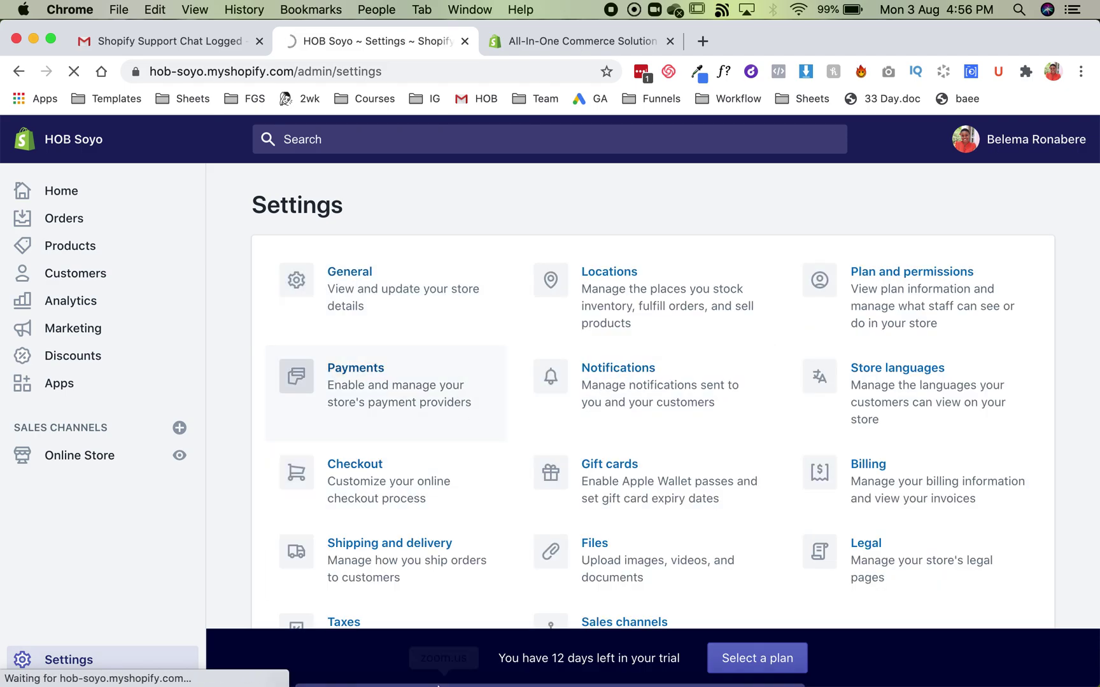
pyautogui.rightClick(413, 668)
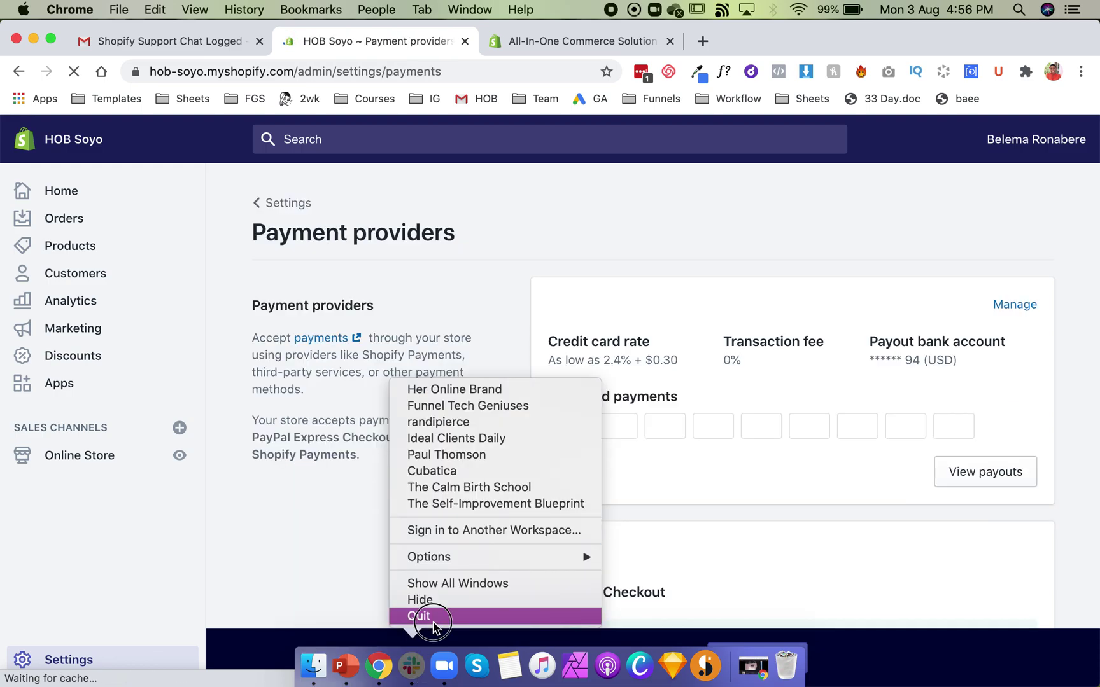
pyautogui.click(420, 616)
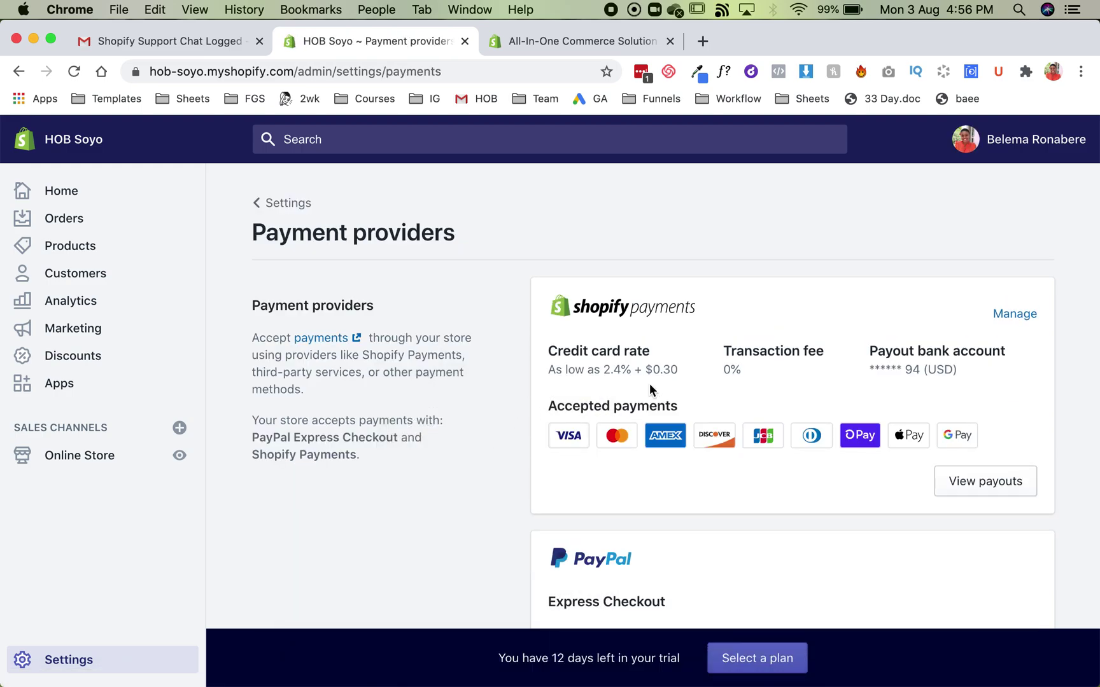
pyautogui.scroll(-2, 650, 384)
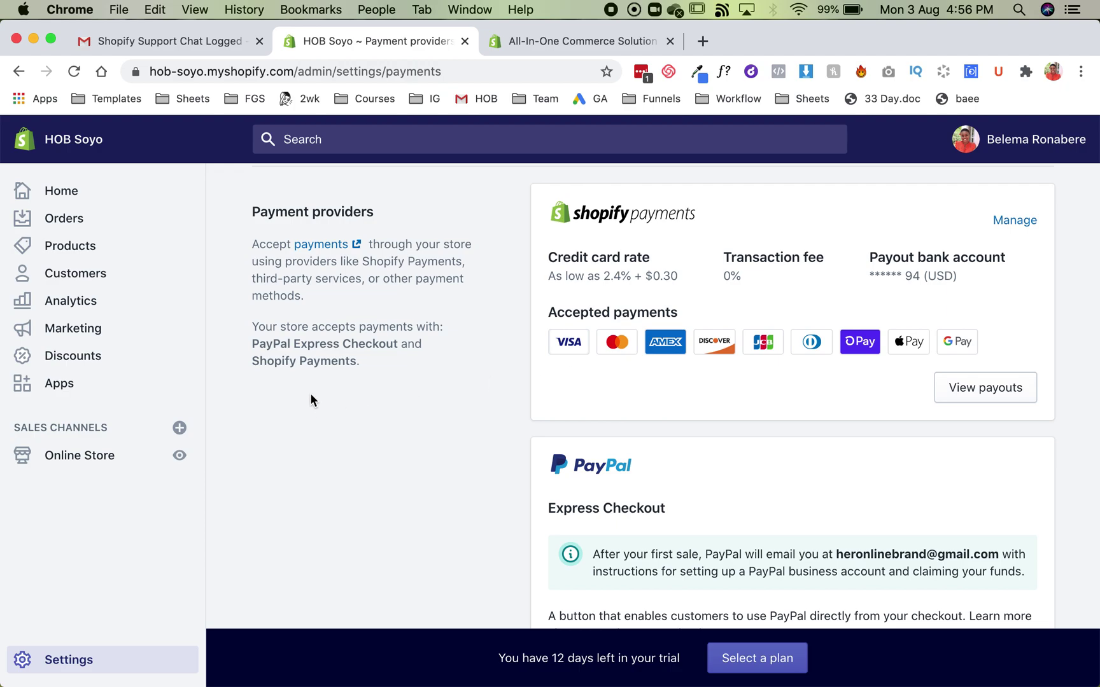
# Step: Go to Contact Support, search 'stripe', choose Chat with us, then view the chat transcript email
pyautogui.click(999, 144)
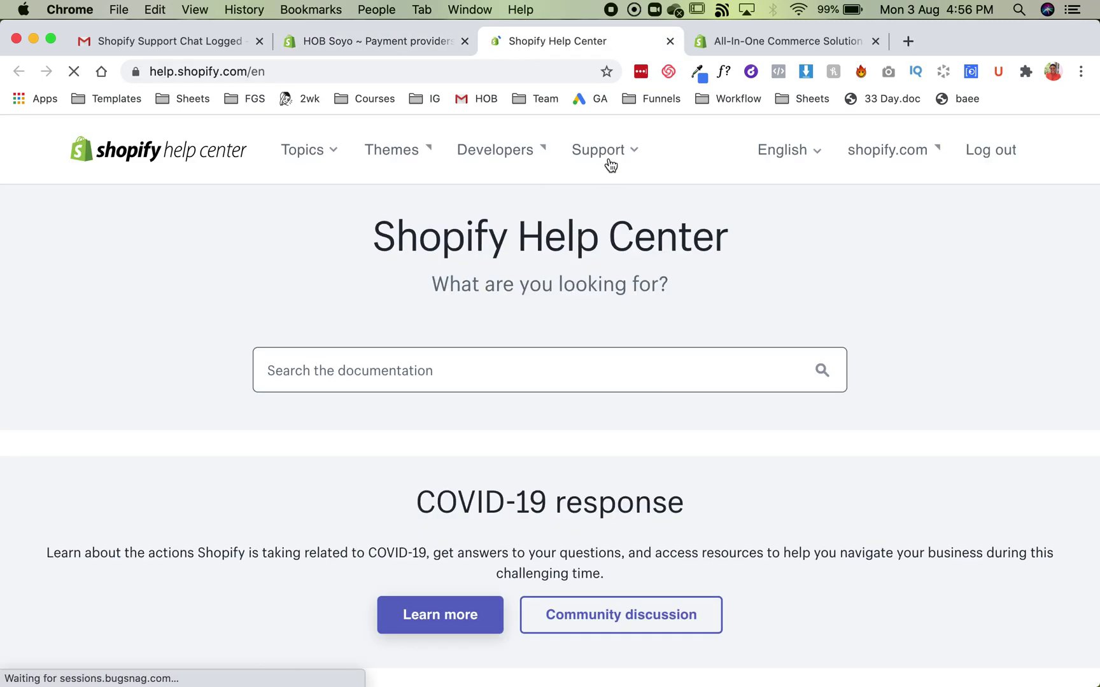
pyautogui.click(642, 156)
pyautogui.click(631, 196)
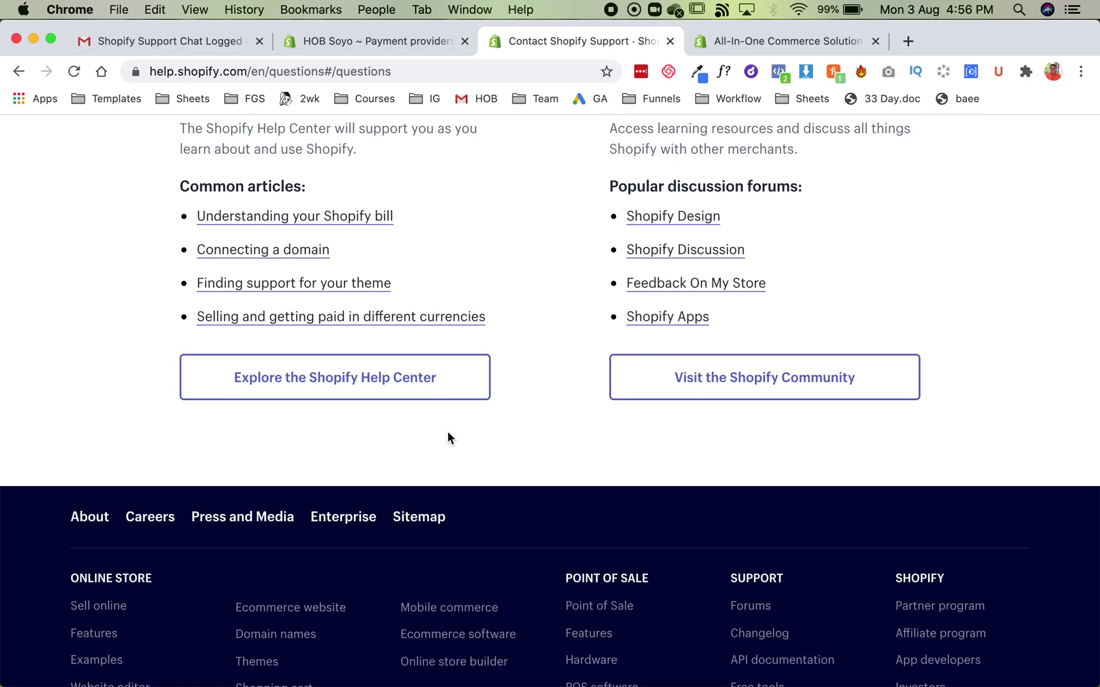
pyautogui.scroll(-5, 447, 438)
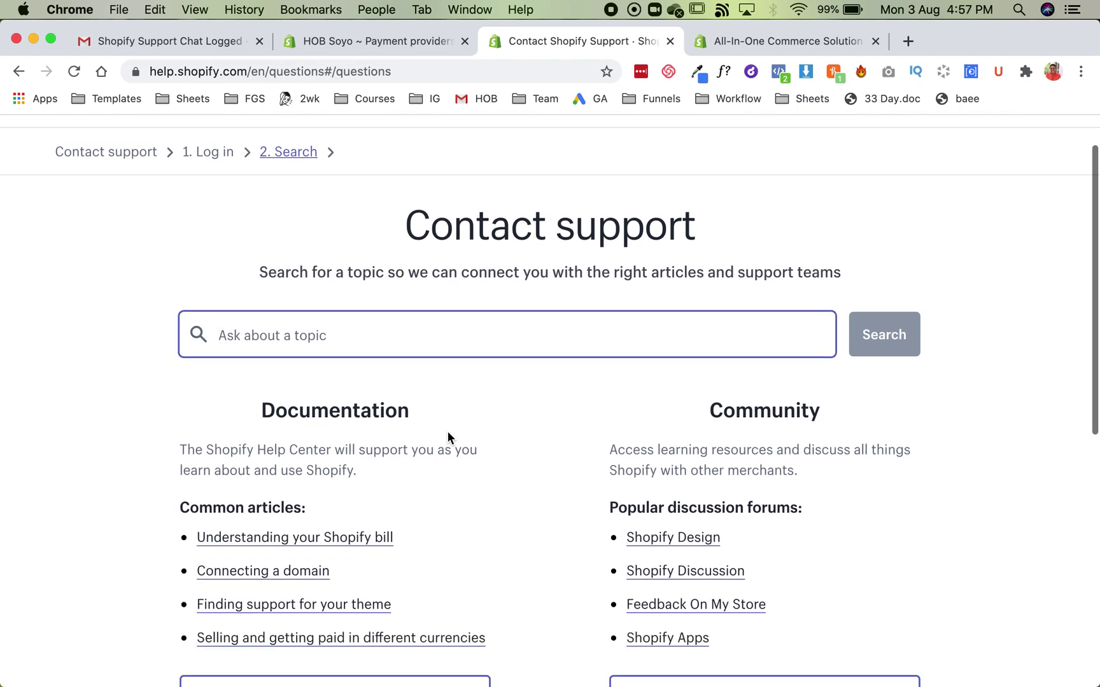
pyautogui.scroll(-2, 448, 438)
pyautogui.scroll(-1, 448, 437)
pyautogui.scroll(-2, 448, 437)
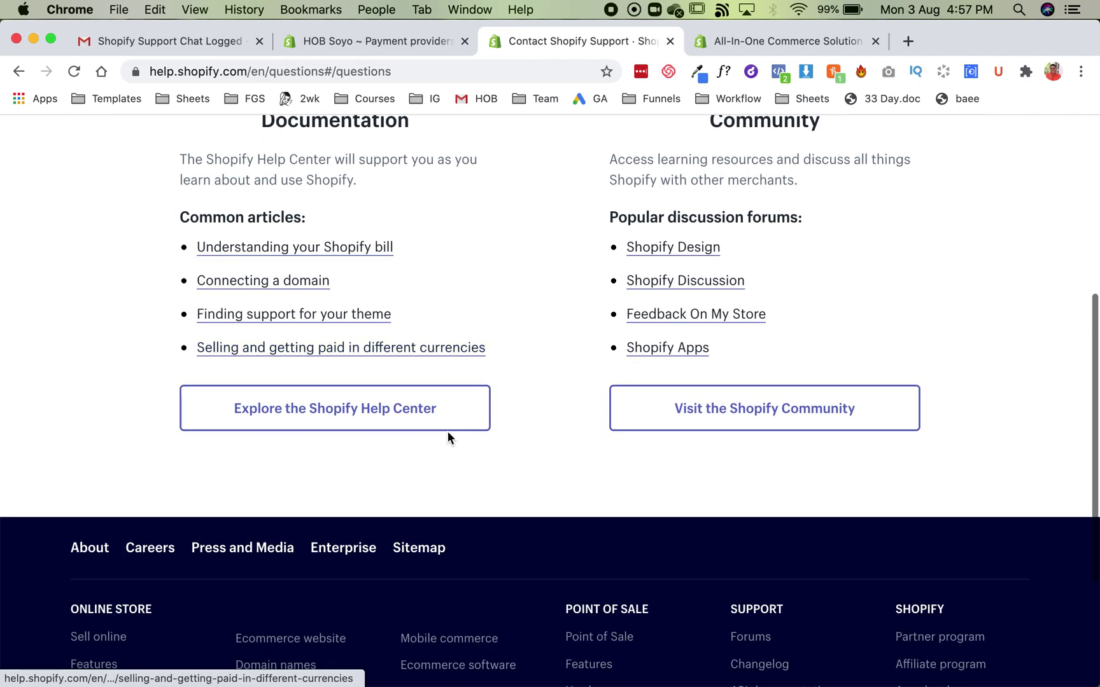
pyautogui.scroll(-4, 448, 438)
pyautogui.scroll(1, 447, 437)
pyautogui.scroll(5, 447, 438)
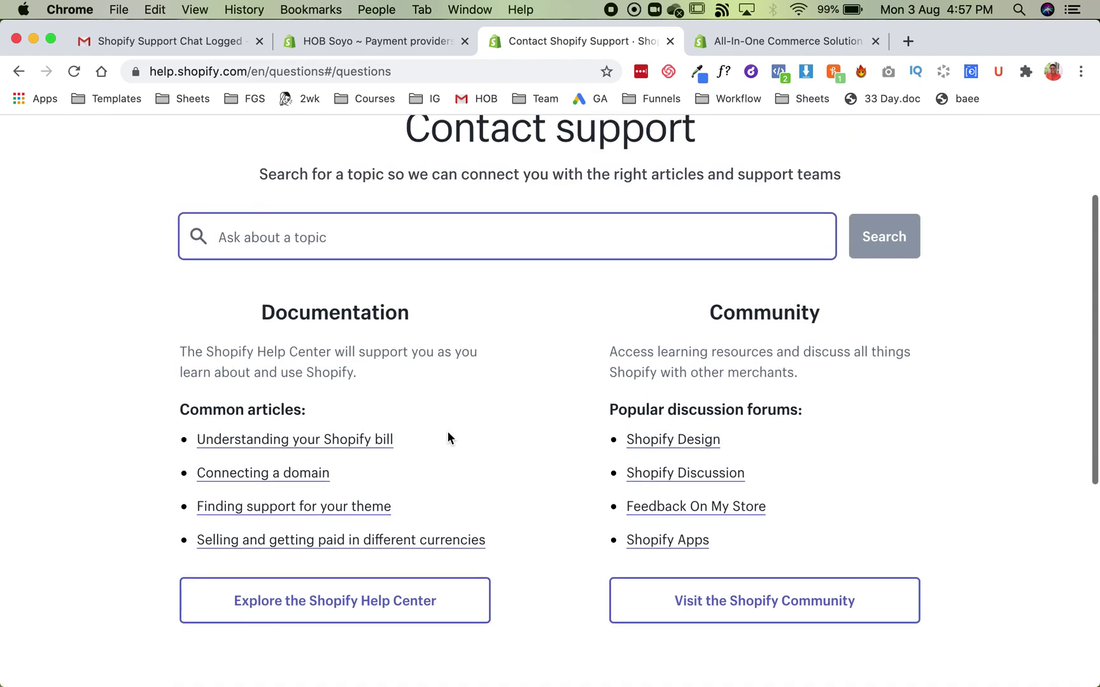
pyautogui.scroll(2, 447, 431)
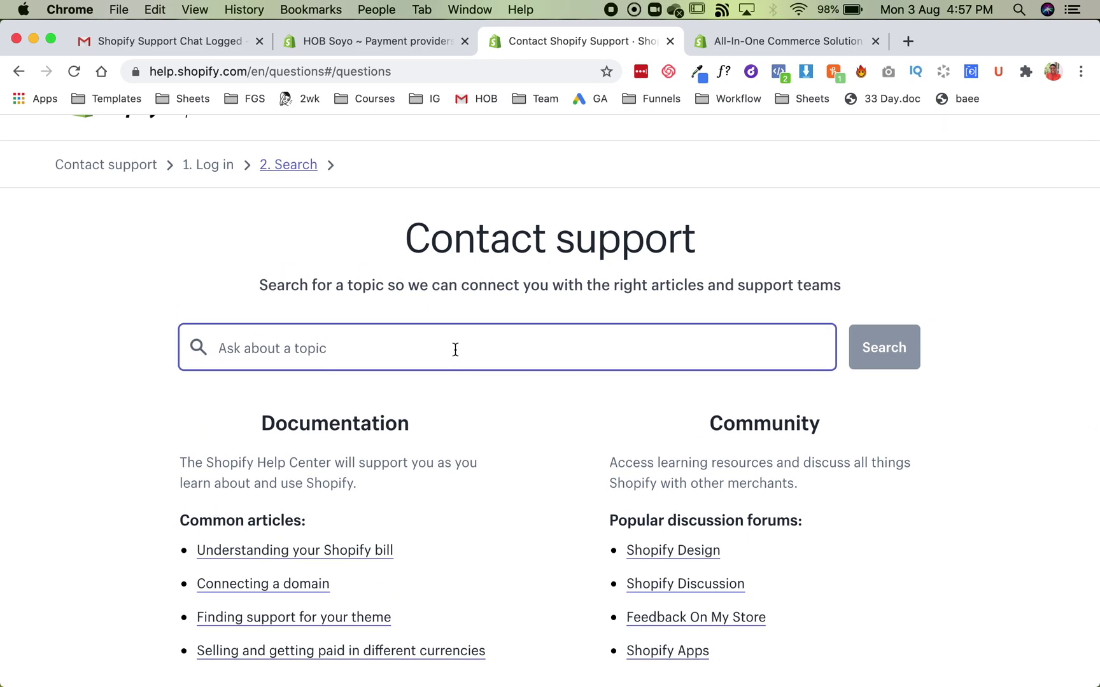
pyautogui.write('strip')
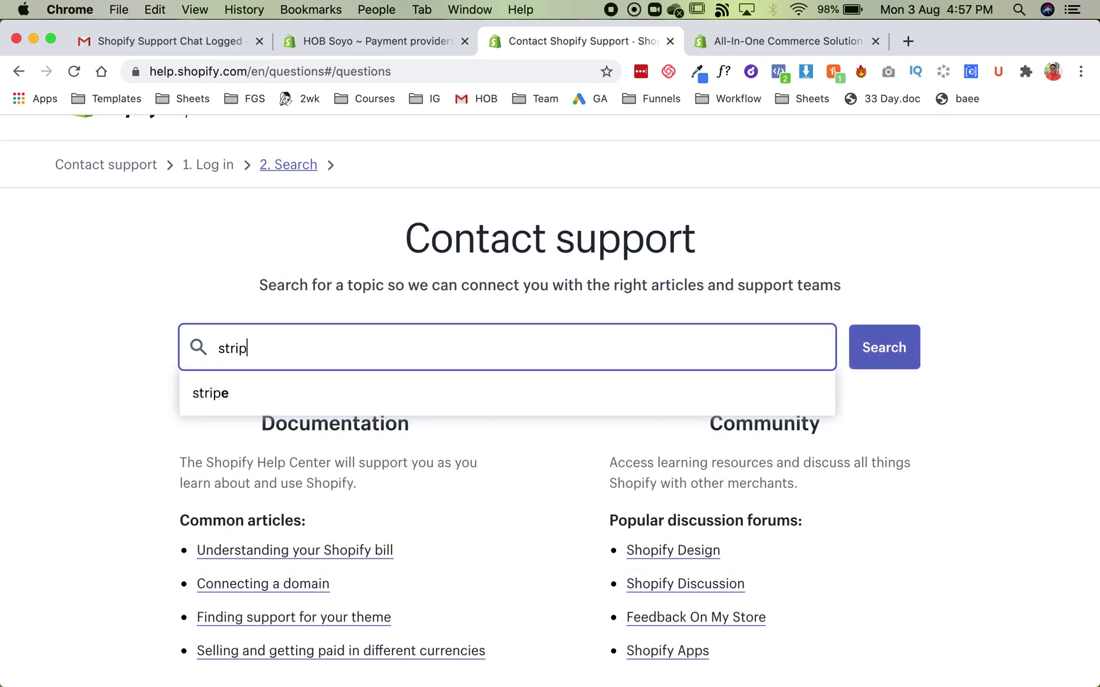
pyautogui.click(375, 397)
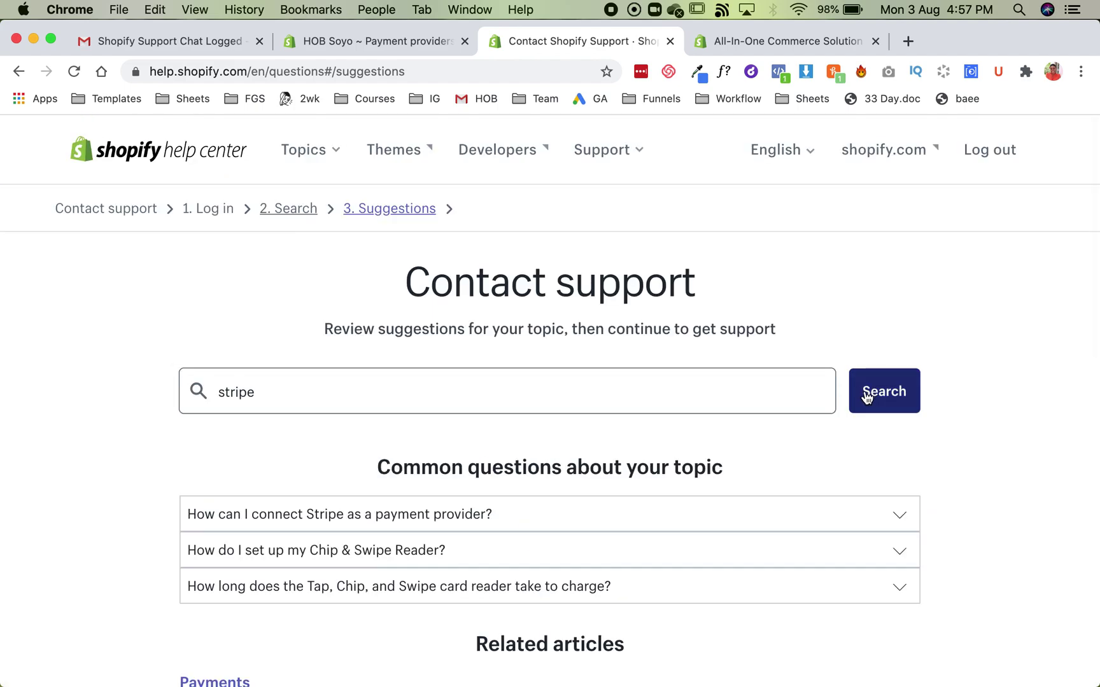
pyautogui.scroll(-10, 533, 469)
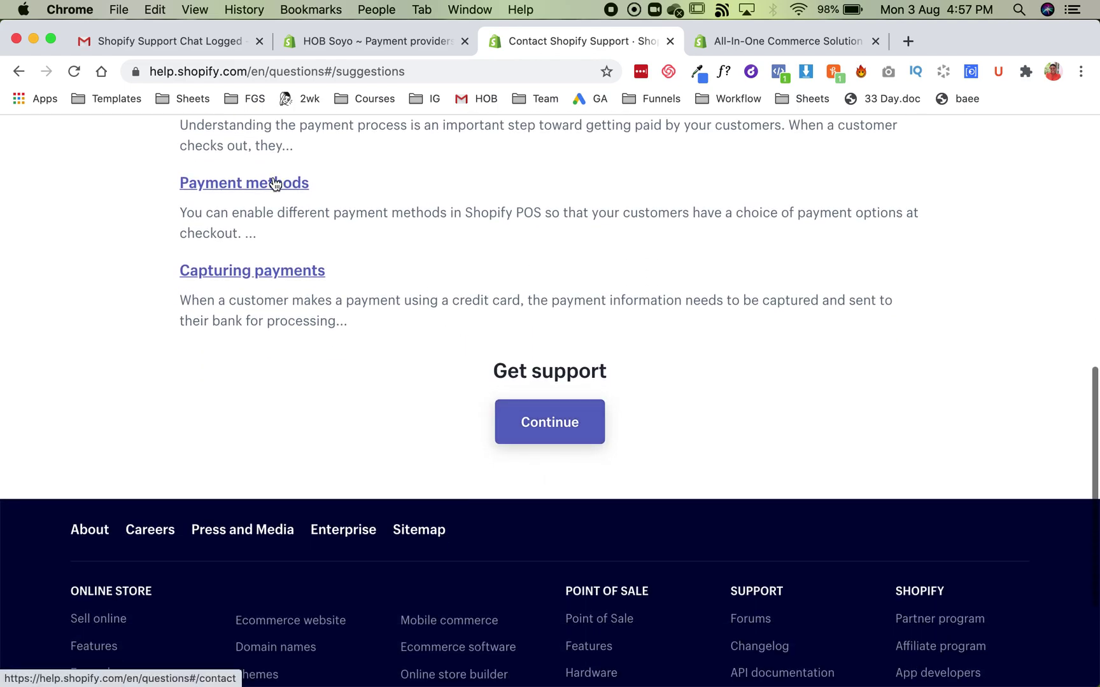
pyautogui.scroll(3, 469, 333)
pyautogui.scroll(-4, 481, 429)
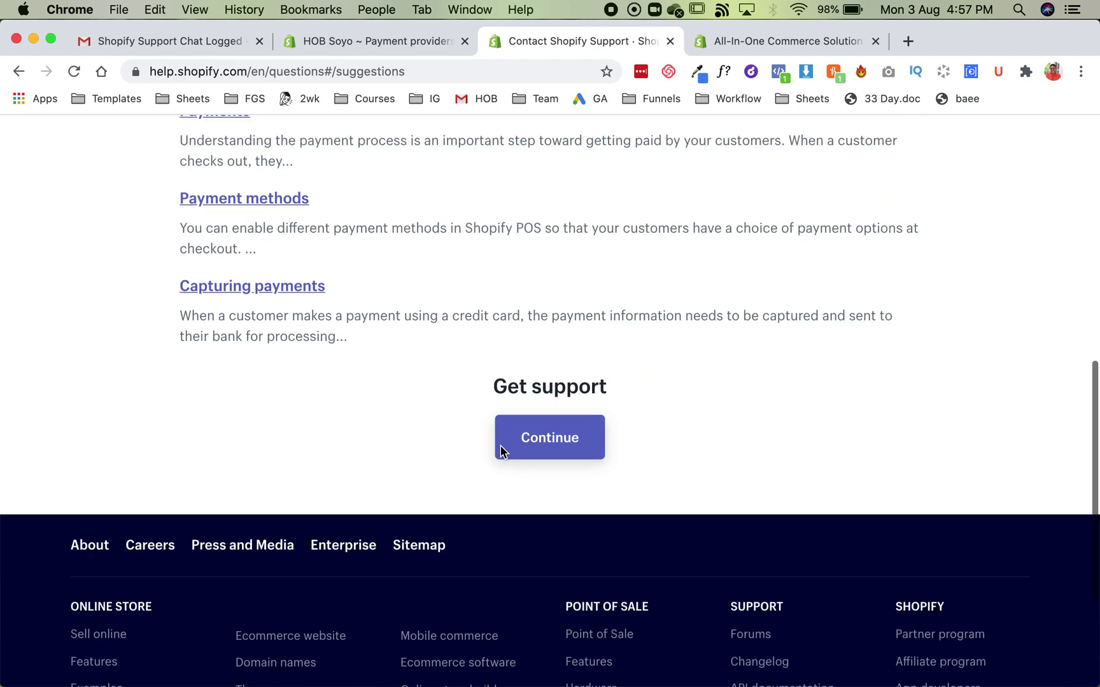
pyautogui.click(551, 366)
pyautogui.scroll(-5, 552, 361)
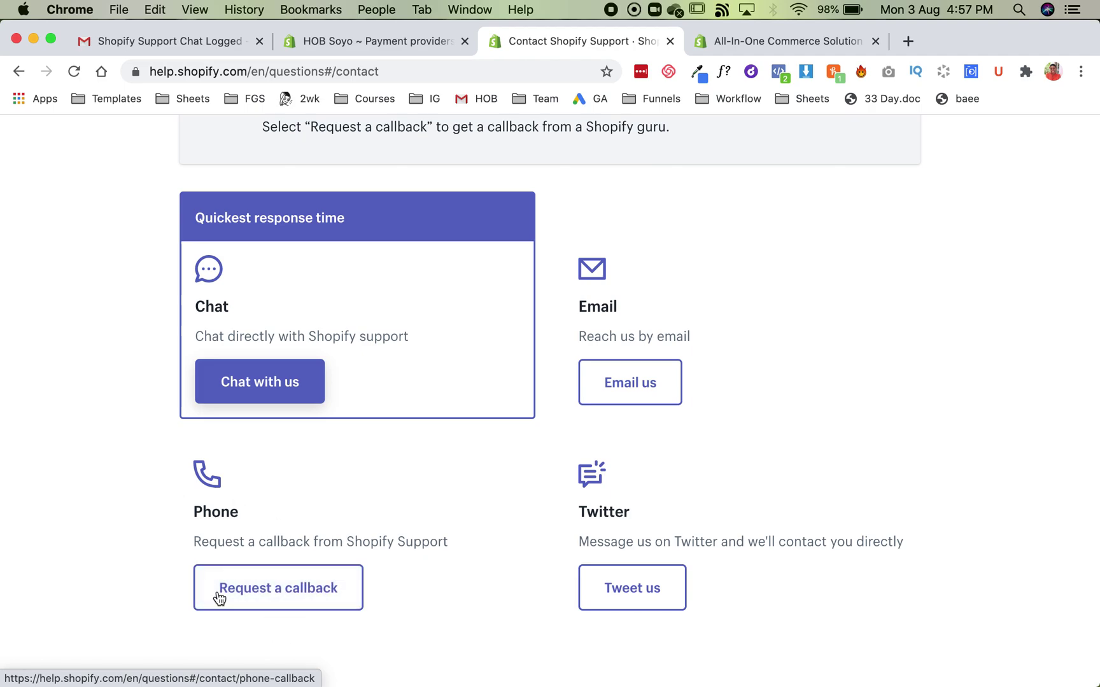
pyautogui.click(288, 384)
pyautogui.scroll(-3, 393, 367)
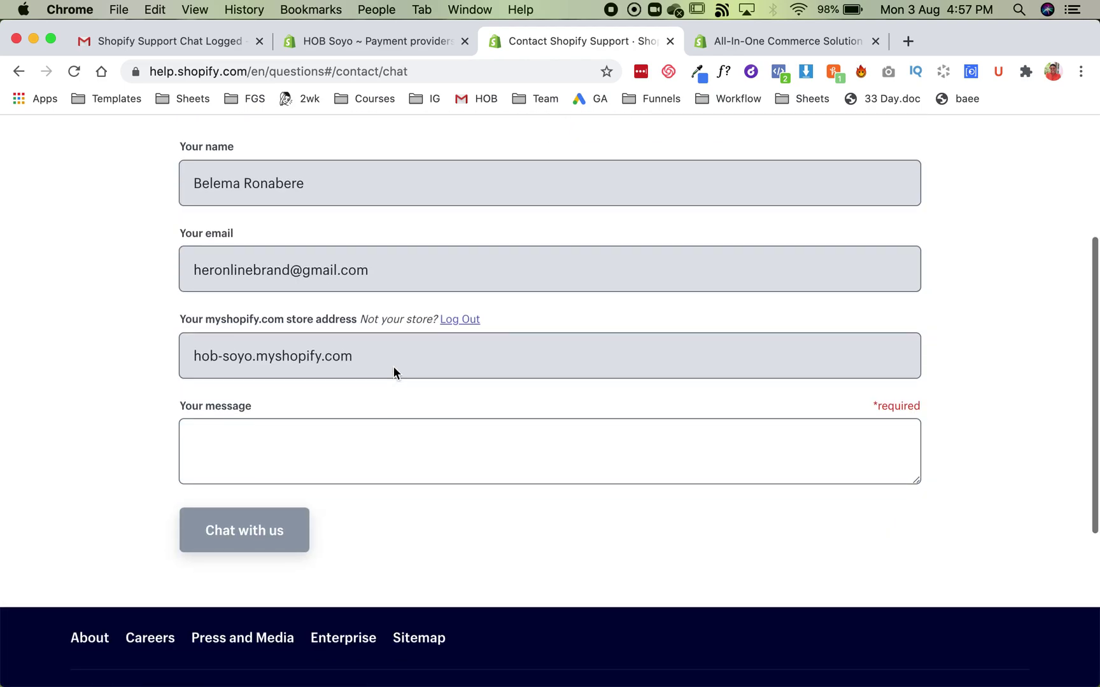
pyautogui.scroll(3, 394, 372)
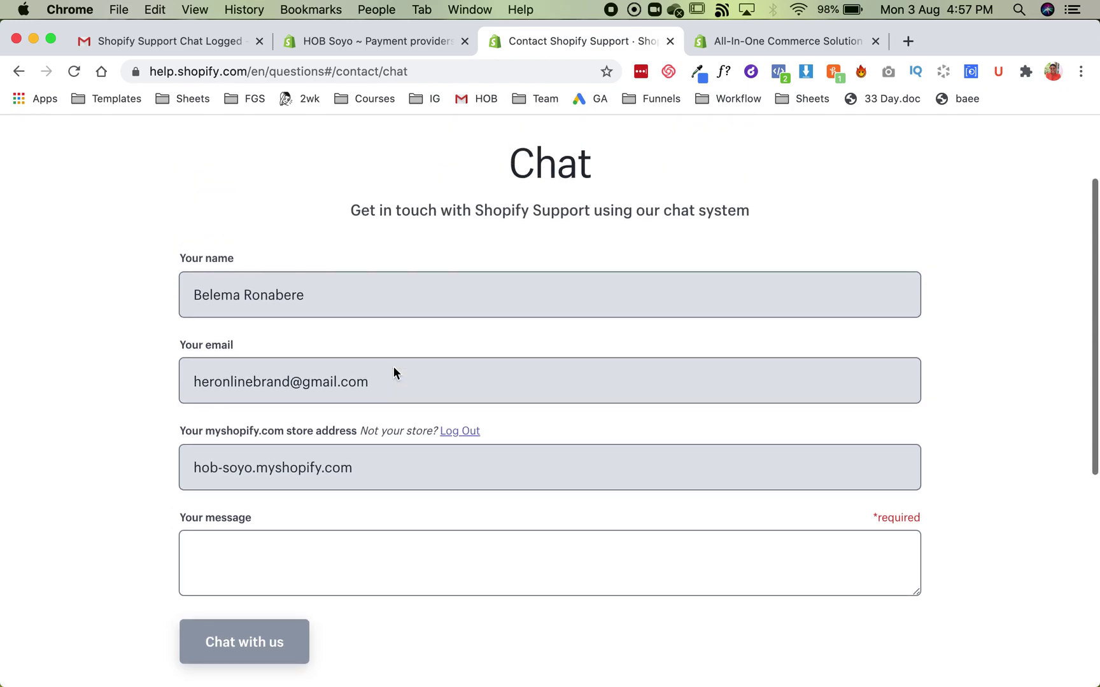
pyautogui.scroll(2, 394, 372)
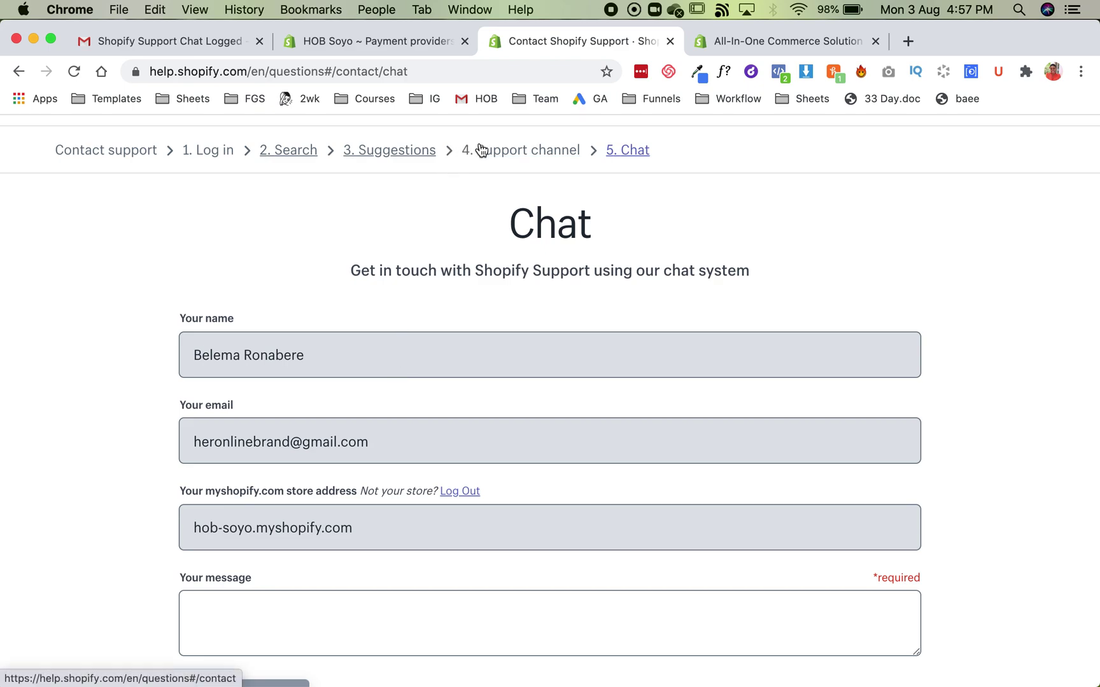
pyautogui.click(172, 41)
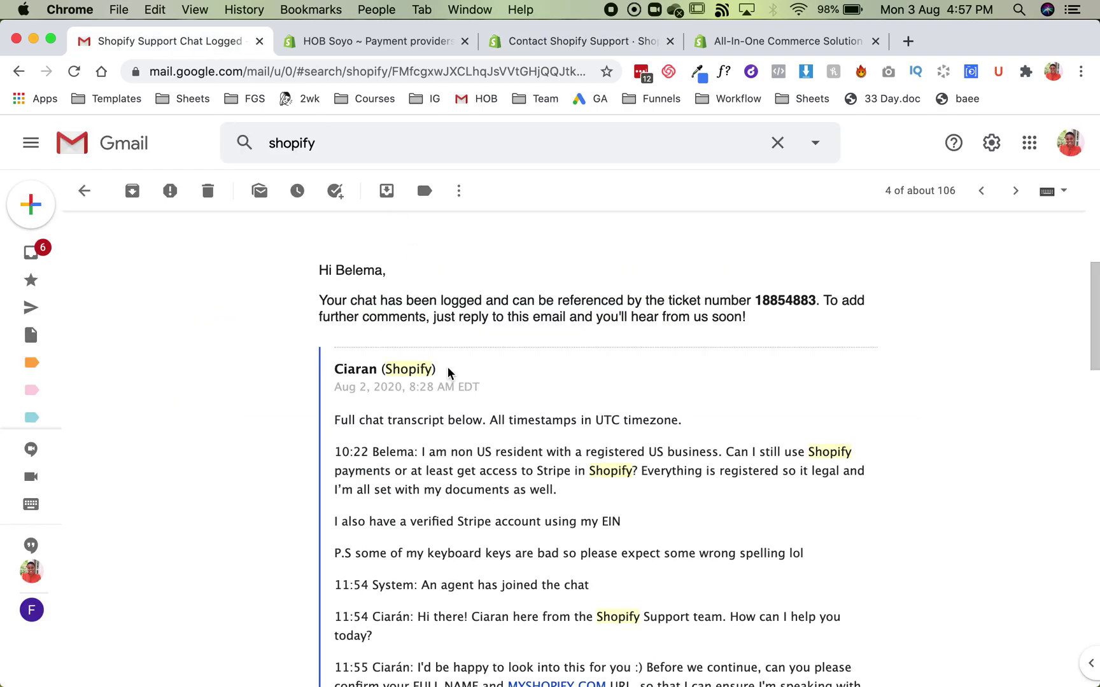
pyautogui.scroll(-2, 447, 373)
pyautogui.scroll(-2, 447, 373)
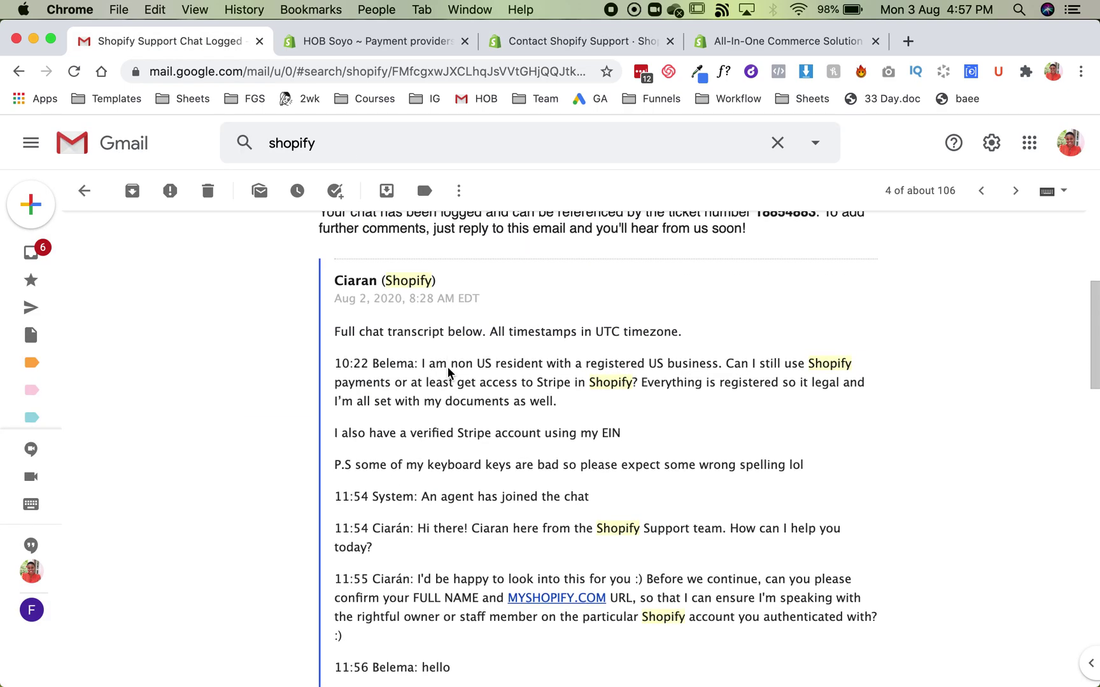
pyautogui.scroll(-1, 436, 365)
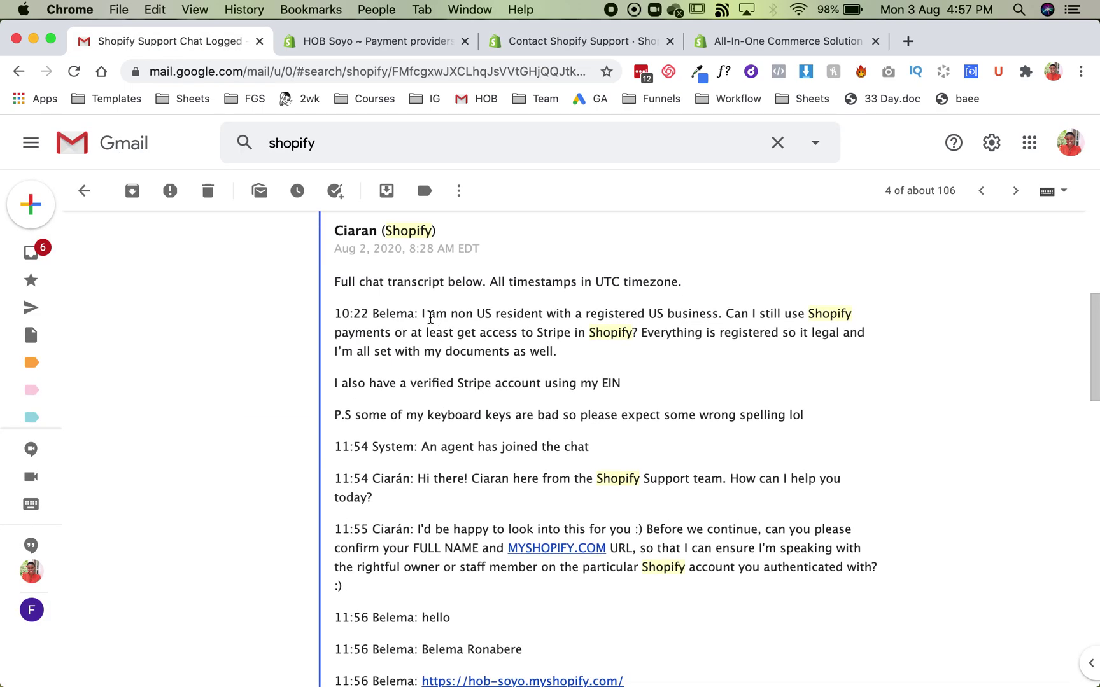
pyautogui.moveTo(418, 313); pyautogui.dragTo(524, 333)
pyautogui.click(611, 333)
pyautogui.scroll(-1, 524, 336)
pyautogui.scroll(-2, 479, 417)
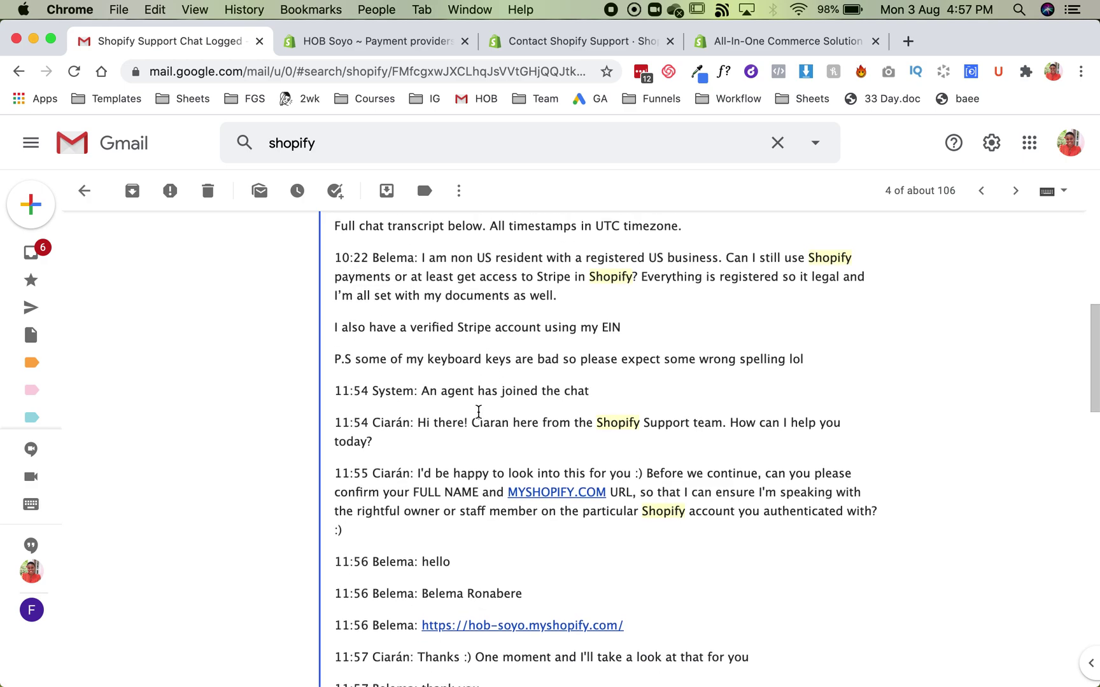
pyautogui.scroll(-2, 479, 418)
pyautogui.scroll(-2, 479, 418)
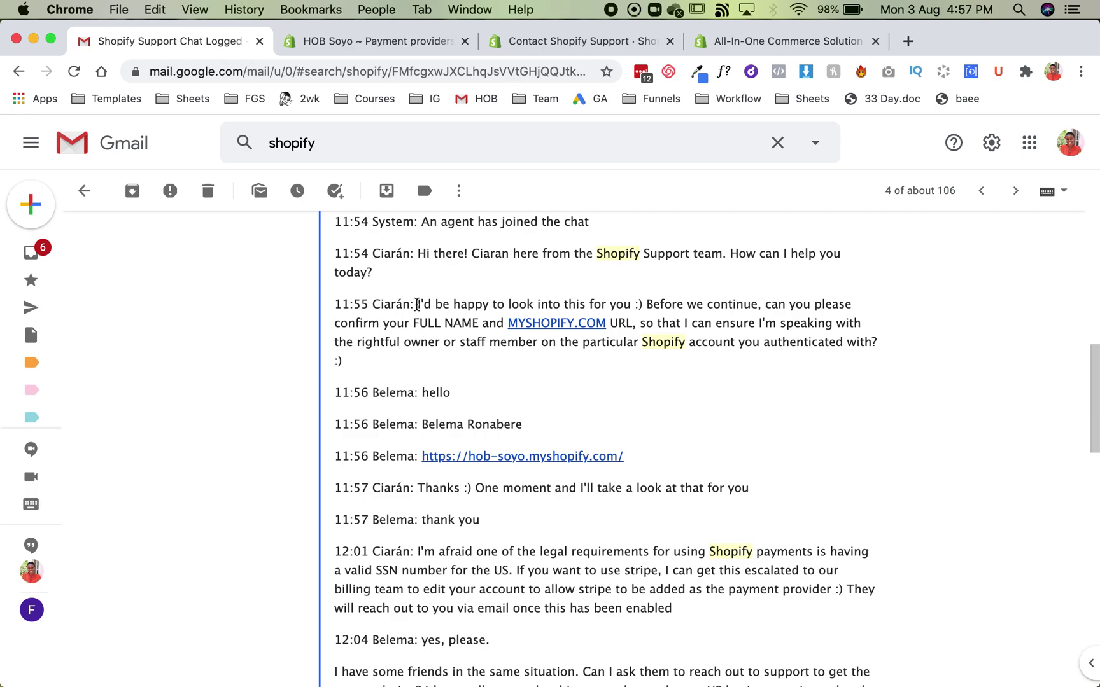
pyautogui.moveTo(417, 305); pyautogui.dragTo(744, 360)
pyautogui.scroll(-3, 746, 359)
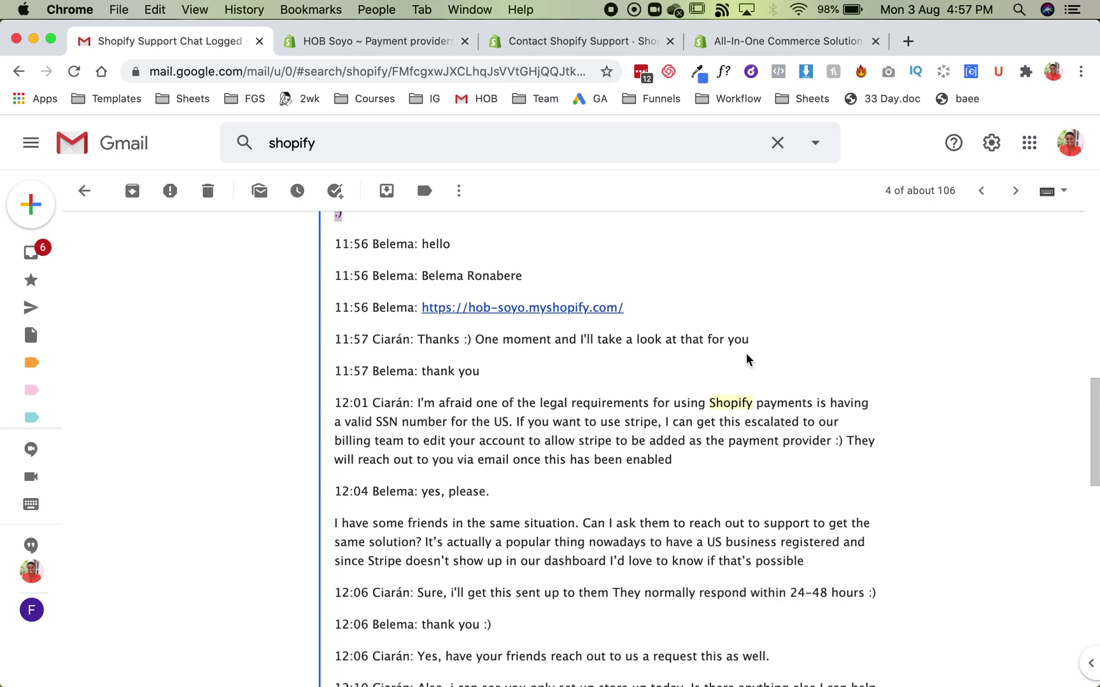
pyautogui.scroll(-3, 746, 359)
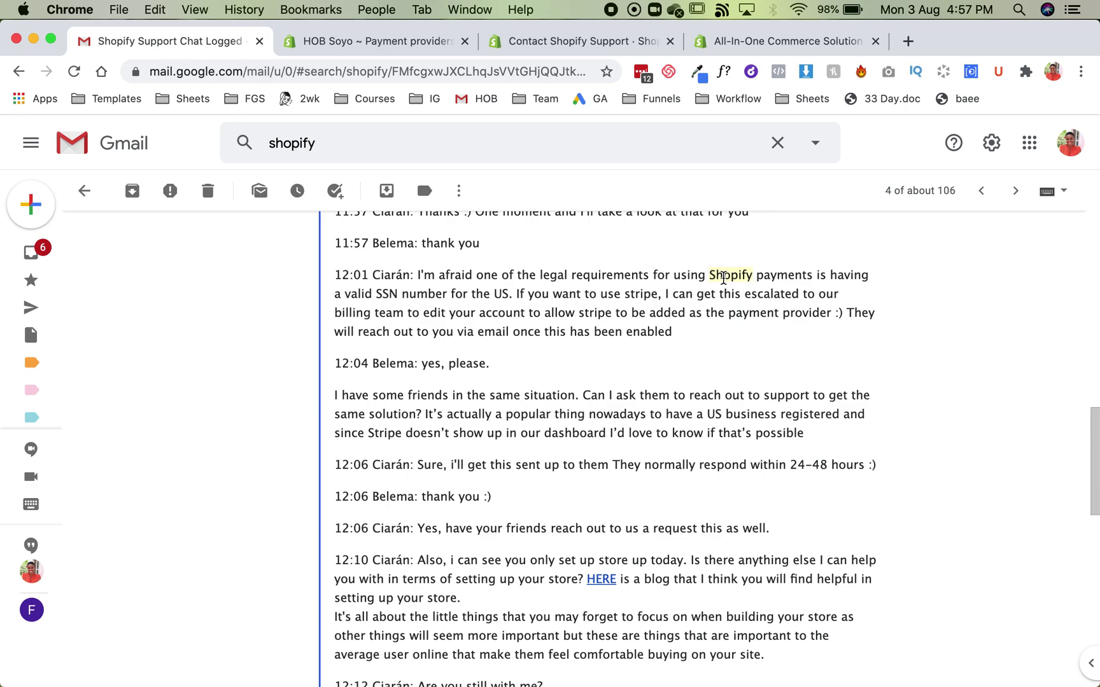
pyautogui.moveTo(711, 277); pyautogui.dragTo(810, 279)
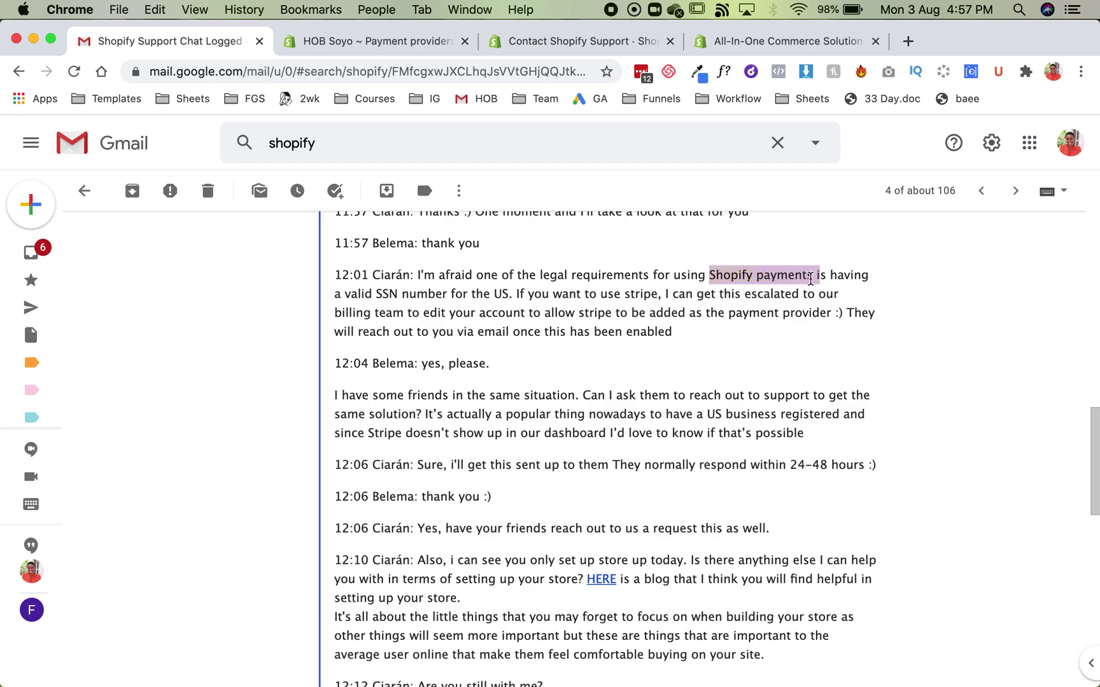
pyautogui.moveTo(345, 294); pyautogui.dragTo(396, 288)
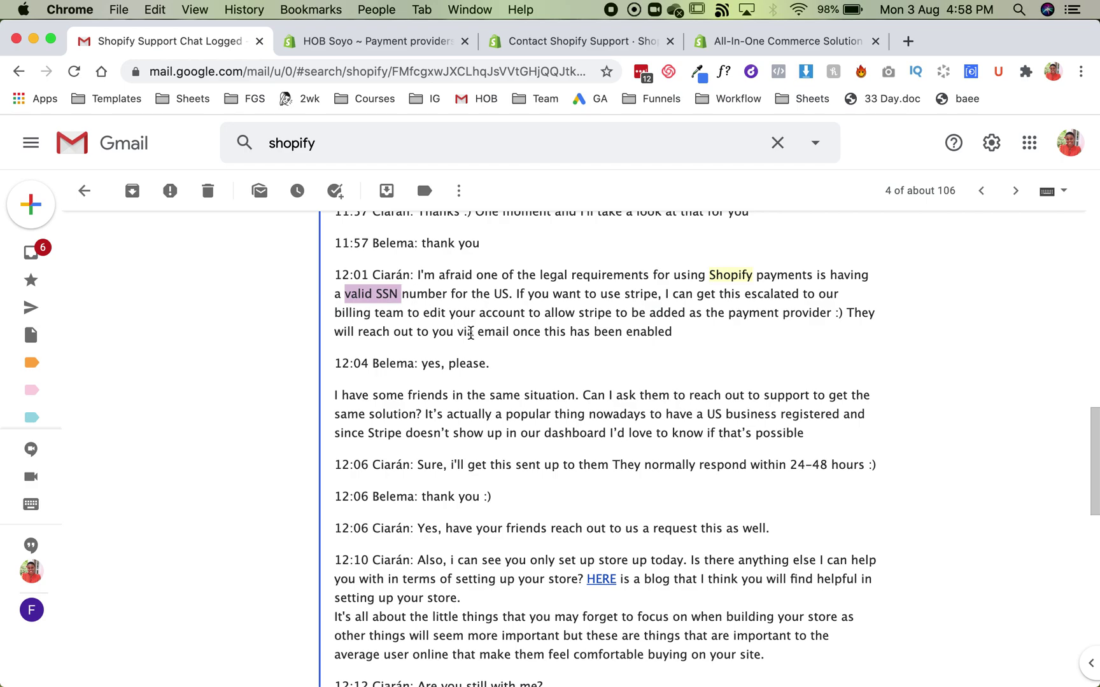
pyautogui.scroll(-2, 470, 332)
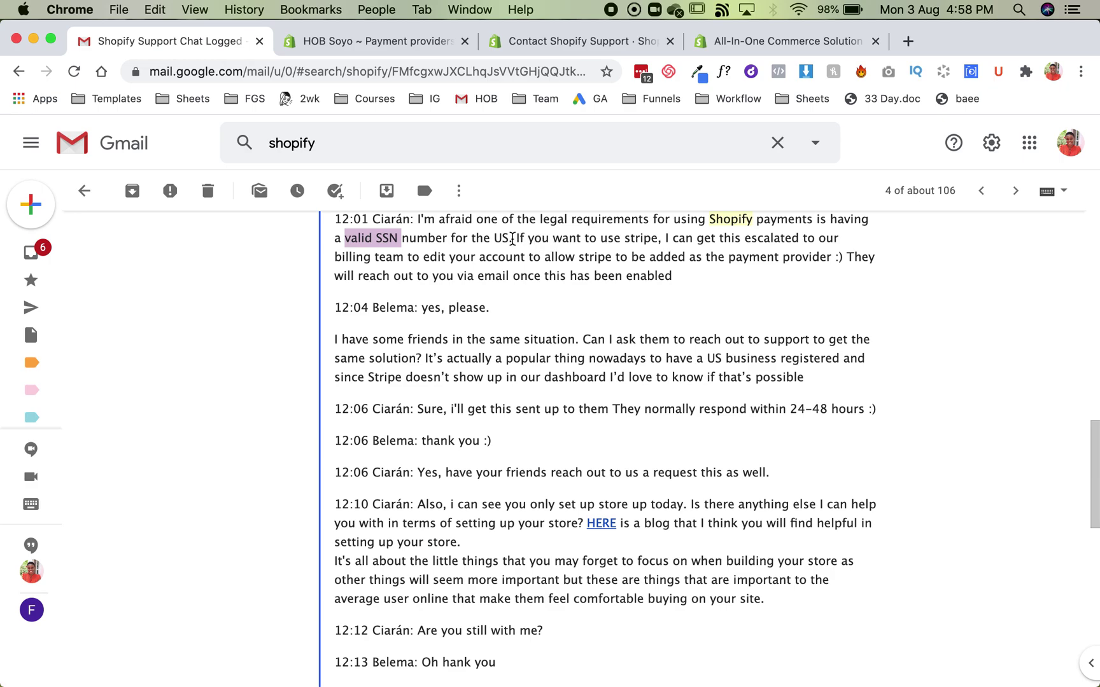
pyautogui.click(515, 239)
pyautogui.moveTo(515, 239); pyautogui.dragTo(698, 276)
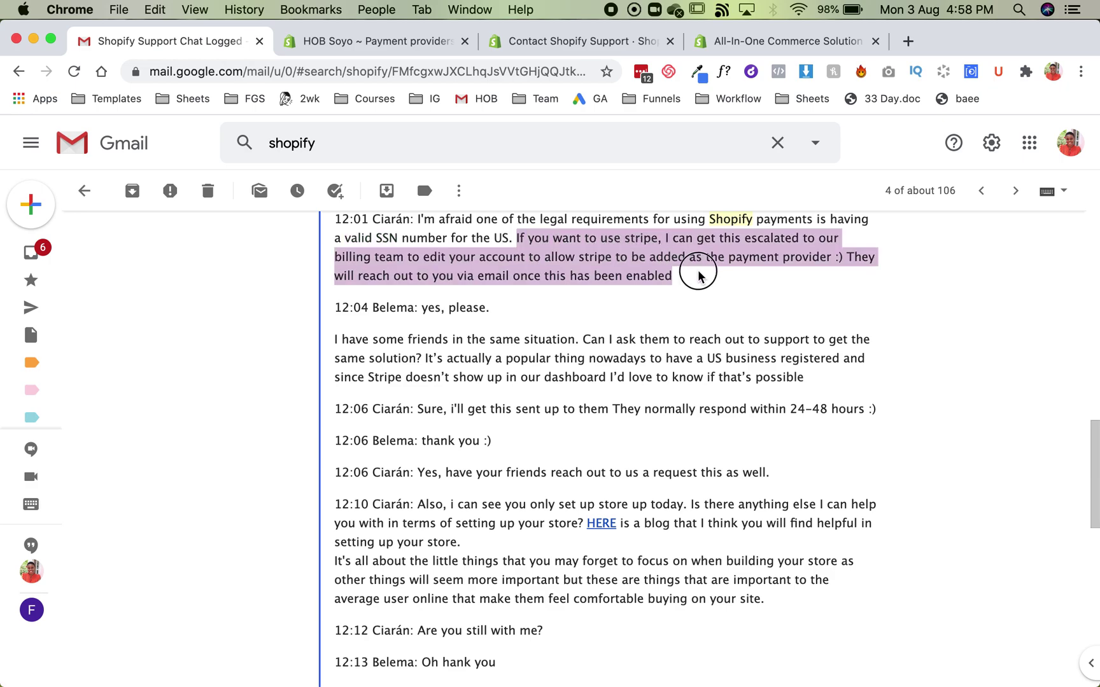
pyautogui.click(486, 261)
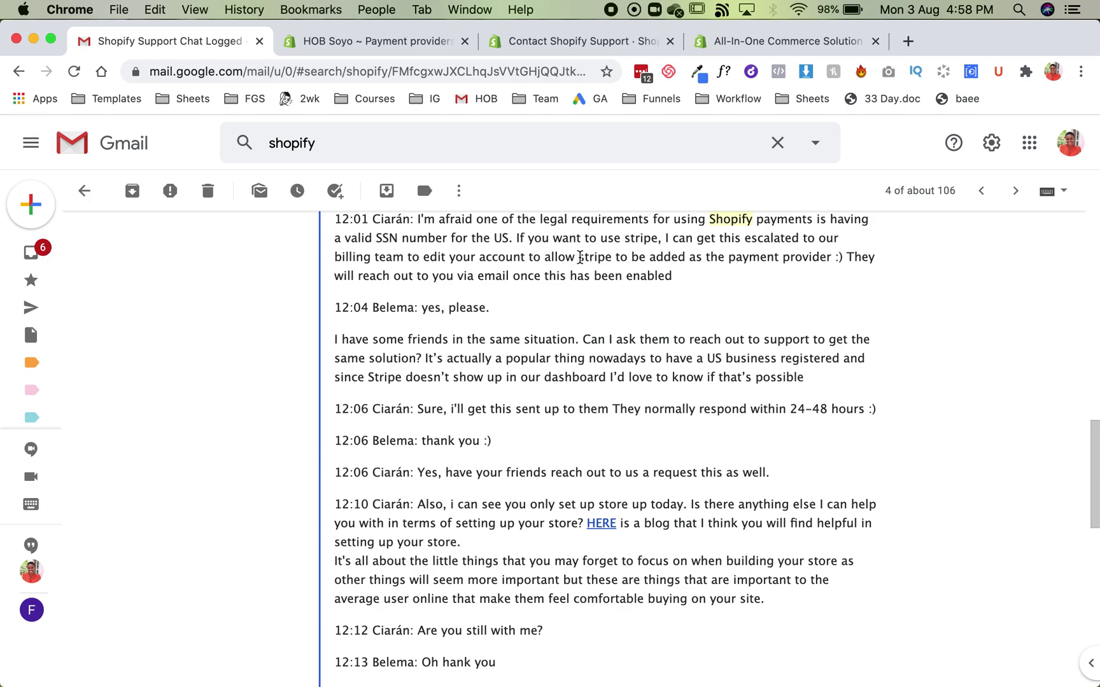
pyautogui.moveTo(579, 257); pyautogui.dragTo(831, 258)
pyautogui.scroll(-4, 616, 352)
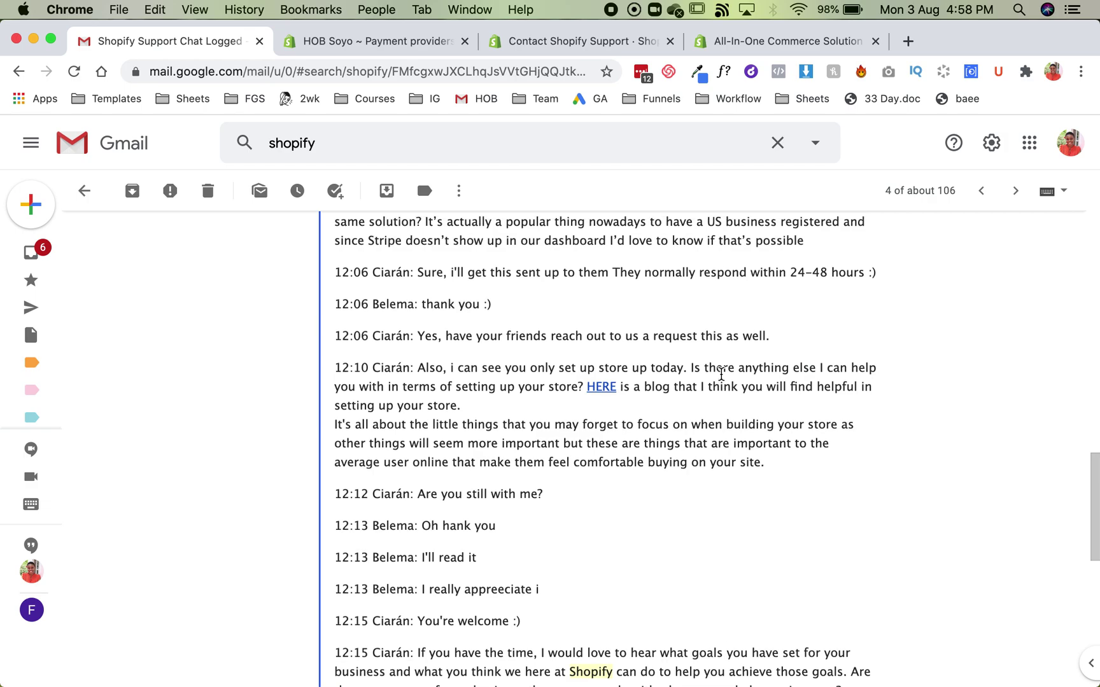
pyautogui.scroll(1, 721, 374)
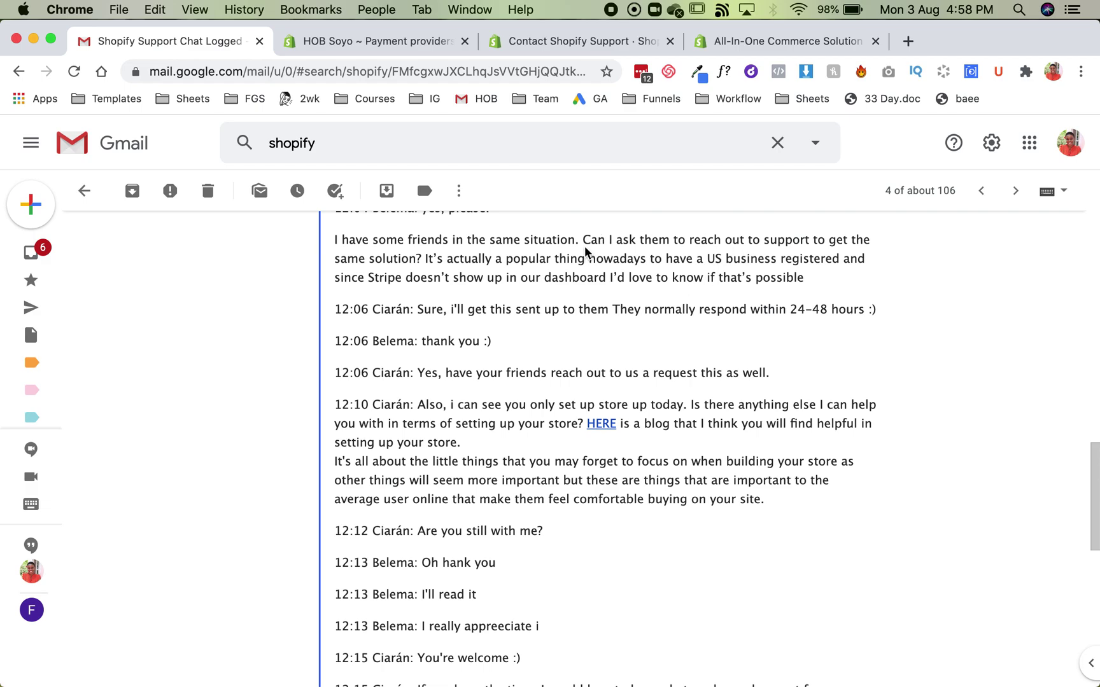
pyautogui.moveTo(583, 239); pyautogui.dragTo(406, 258)
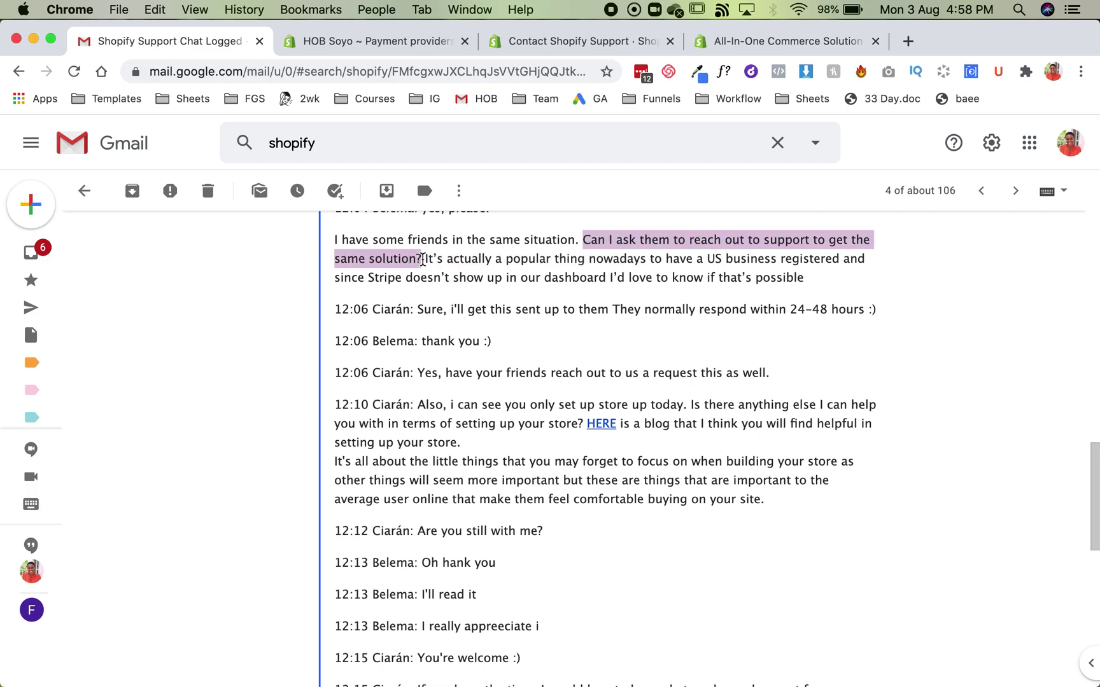
pyautogui.scroll(1, 626, 341)
pyautogui.click(626, 339)
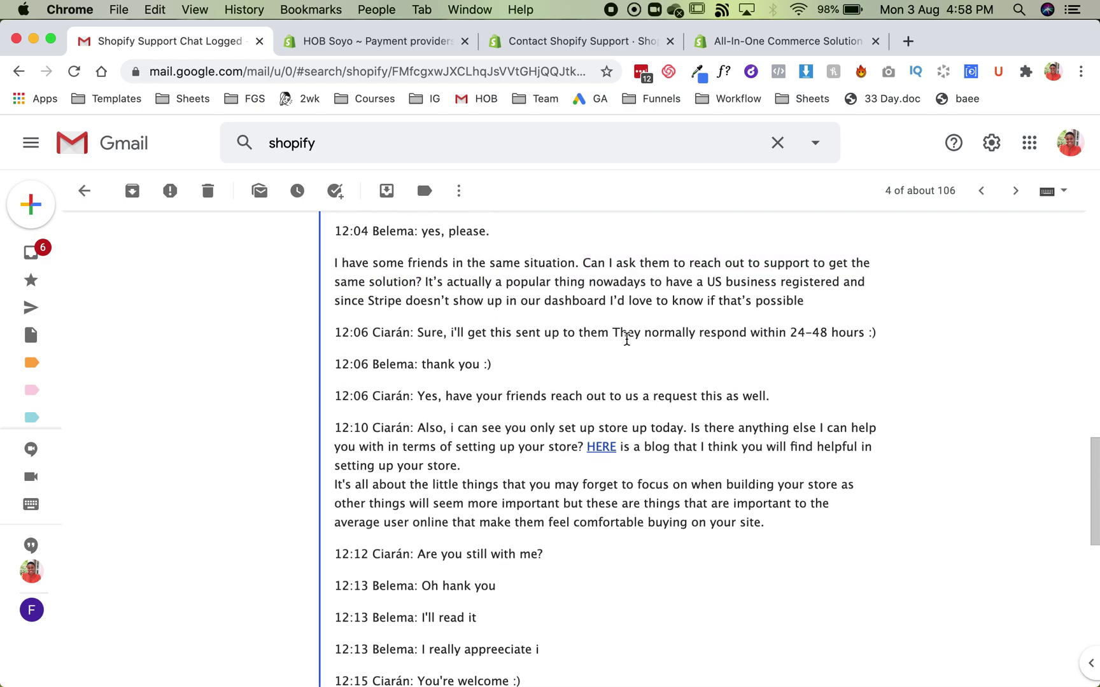
pyautogui.scroll(-2, 626, 337)
pyautogui.scroll(-5, 636, 343)
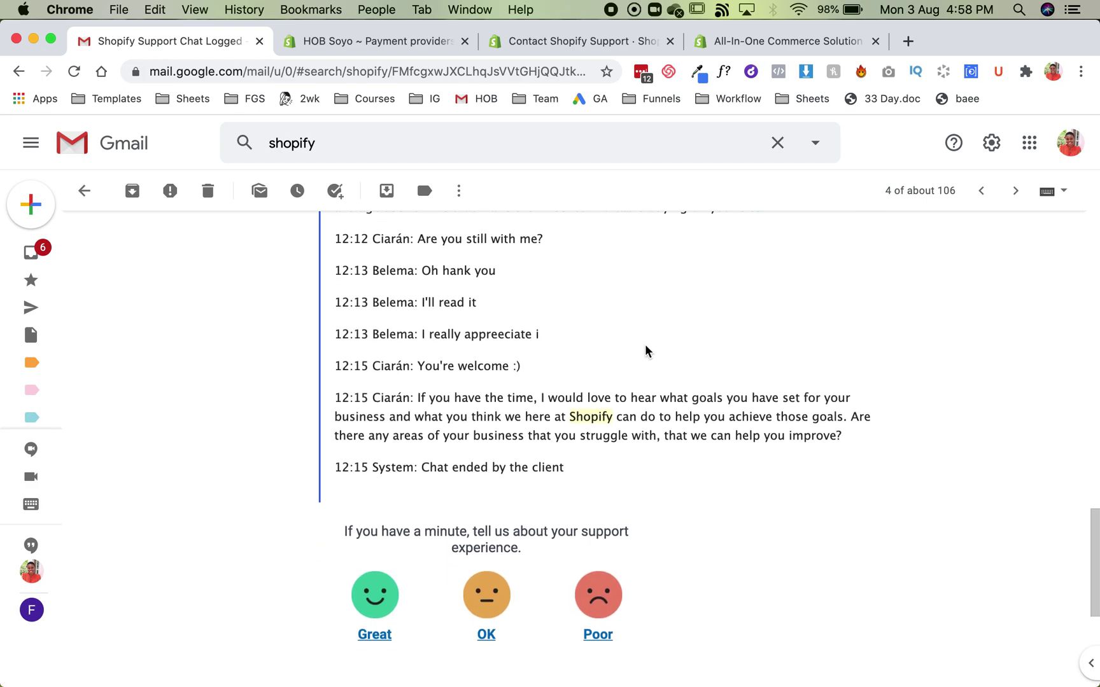
pyautogui.click(438, 43)
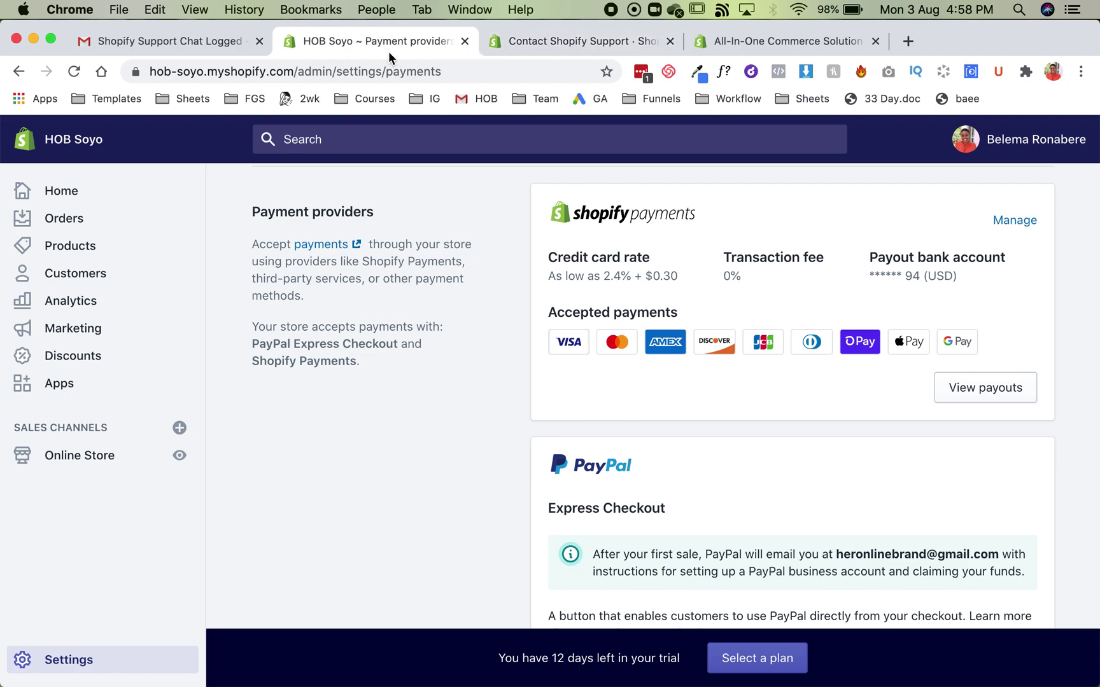
pyautogui.click(172, 42)
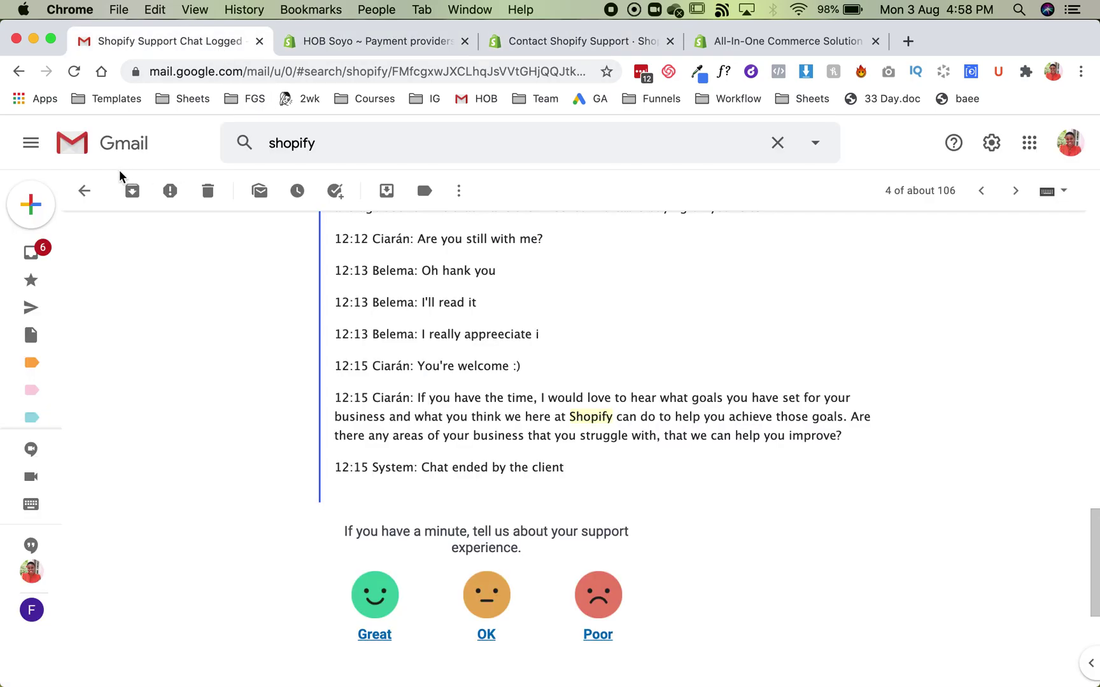
pyautogui.click(84, 191)
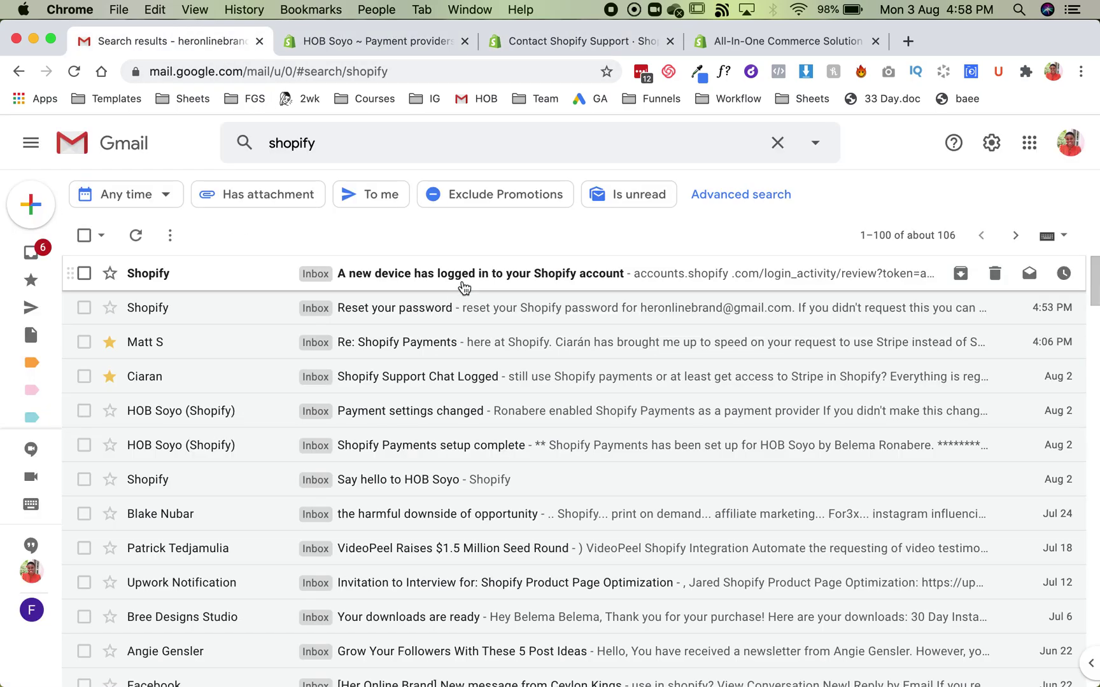
pyautogui.click(461, 346)
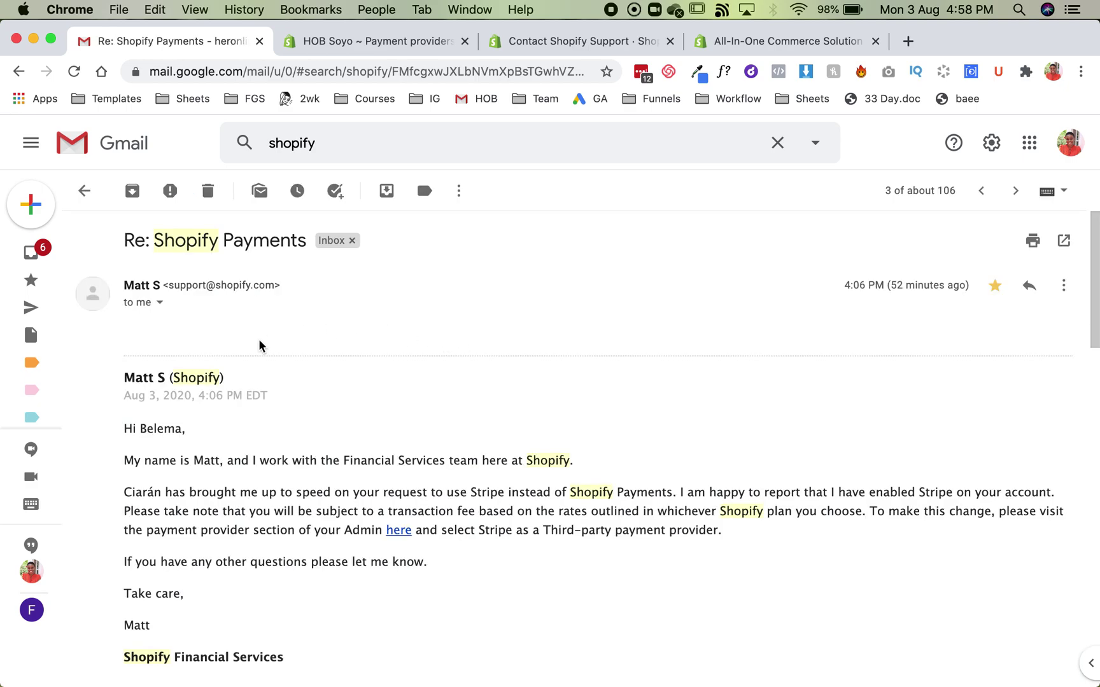
pyautogui.scroll(-1, 250, 404)
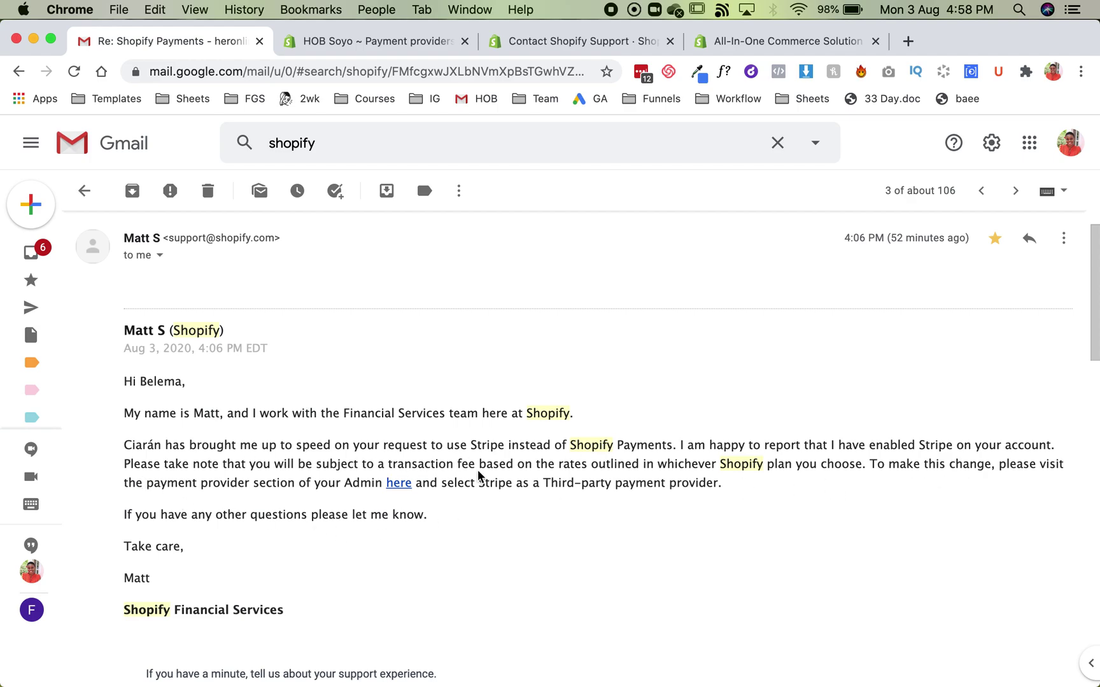
# Step: Back on Payments settings, glance at the alternative payment providers list and return
pyautogui.click(397, 46)
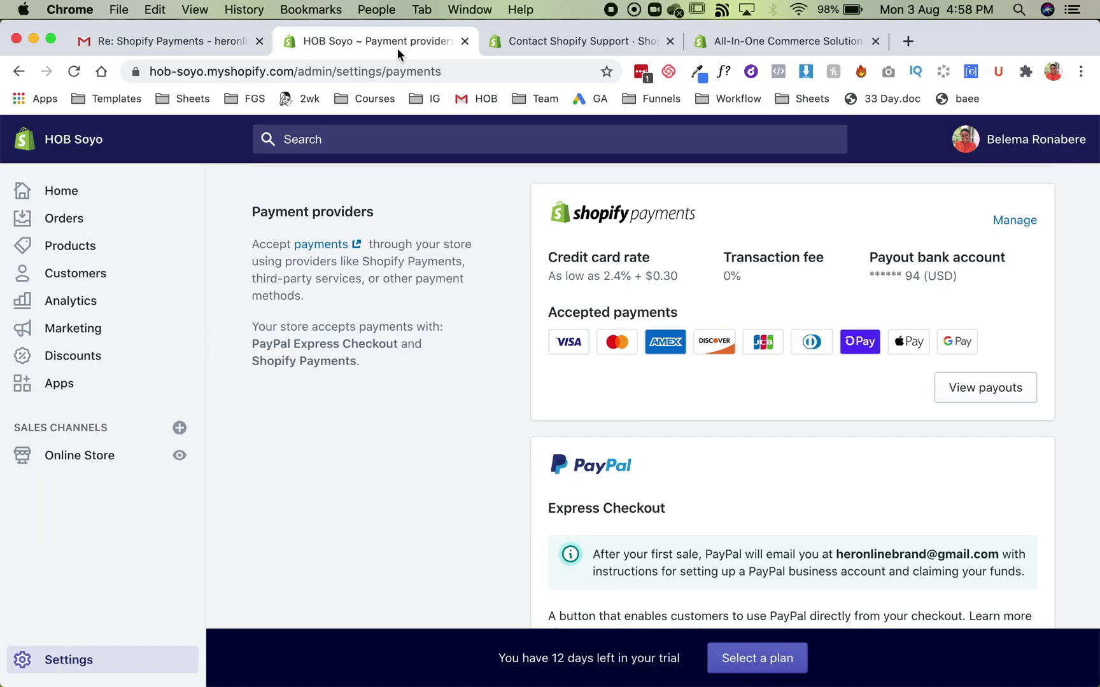
pyautogui.scroll(-3, 412, 417)
pyautogui.scroll(-3, 411, 418)
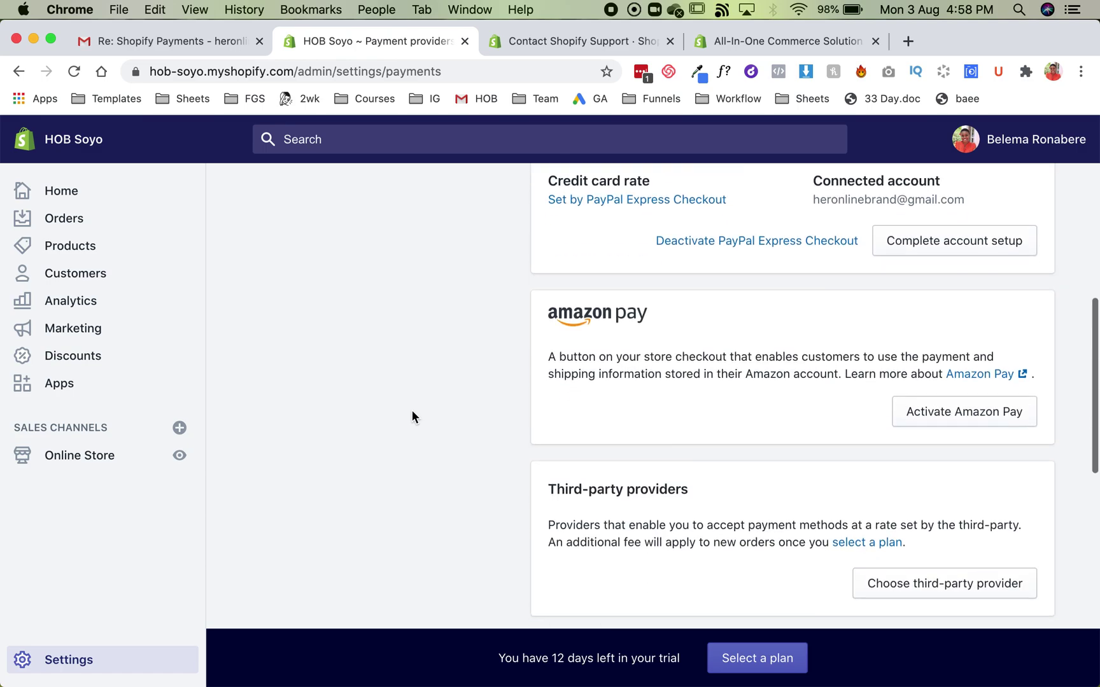
pyautogui.scroll(-4, 411, 418)
pyautogui.click(995, 362)
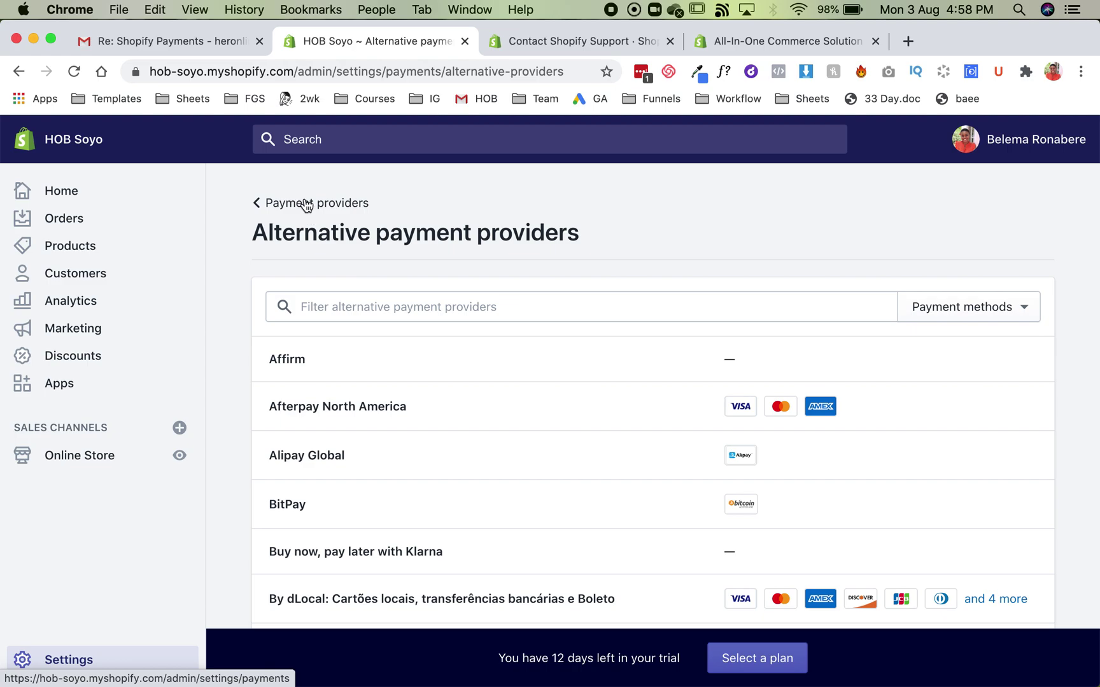
pyautogui.click(306, 205)
pyautogui.scroll(-4, 689, 446)
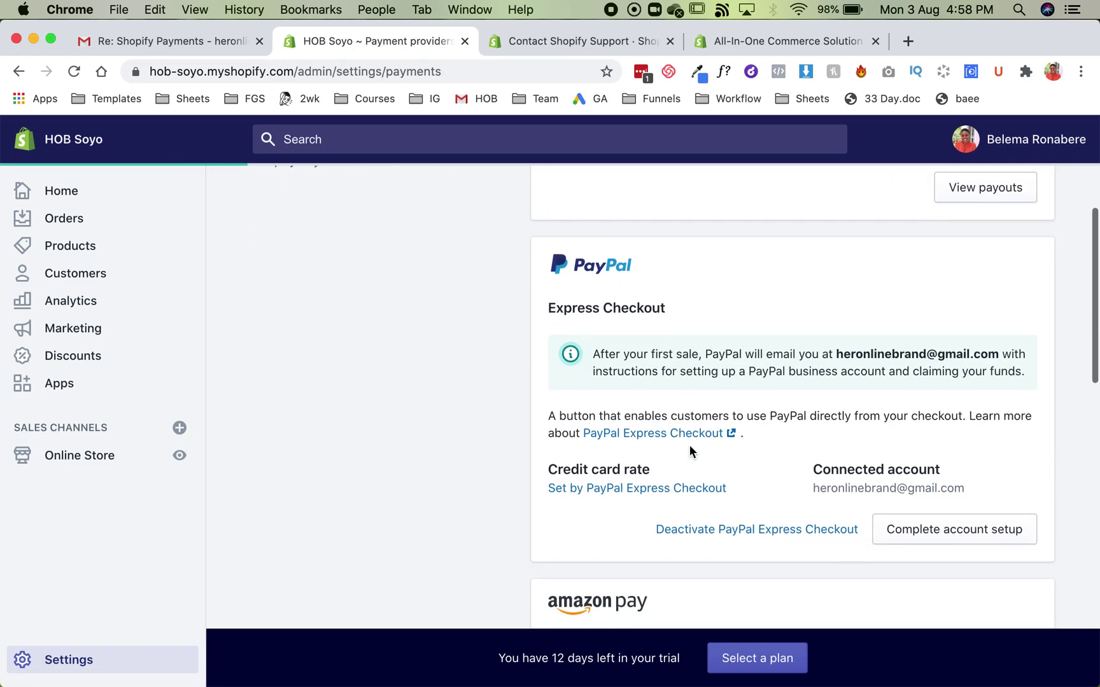
pyautogui.scroll(-2, 689, 445)
pyautogui.scroll(-3, 689, 445)
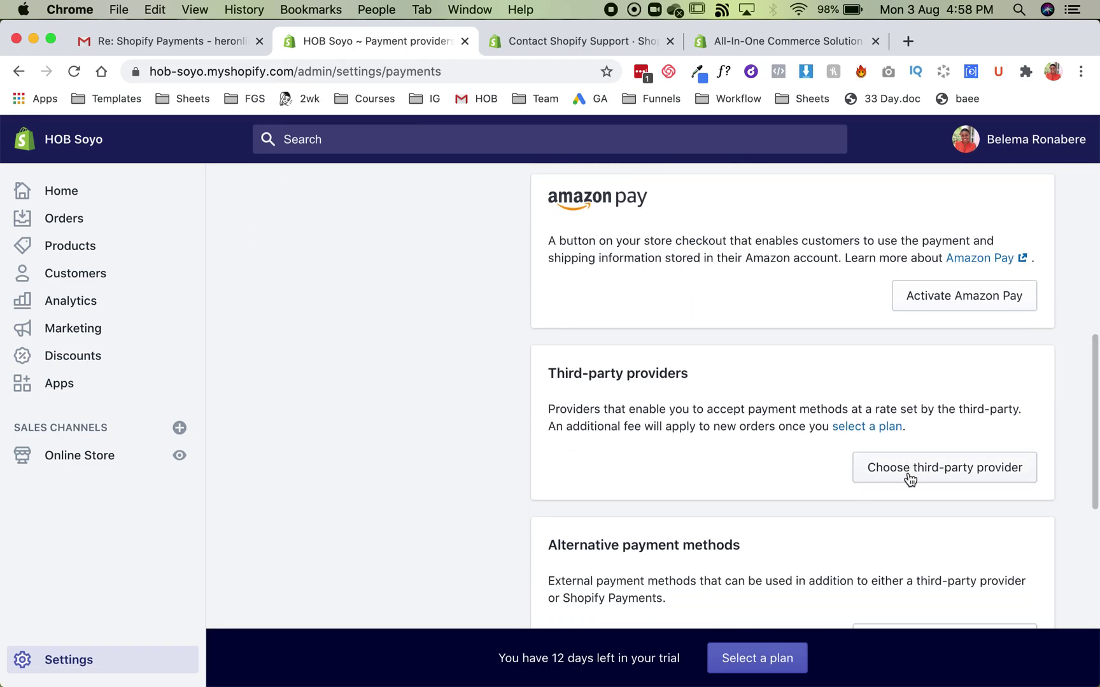
# Step: Filter third-party providers for Stripe, select it, and confirm deactivating Shopify Payments
pyautogui.click(910, 468)
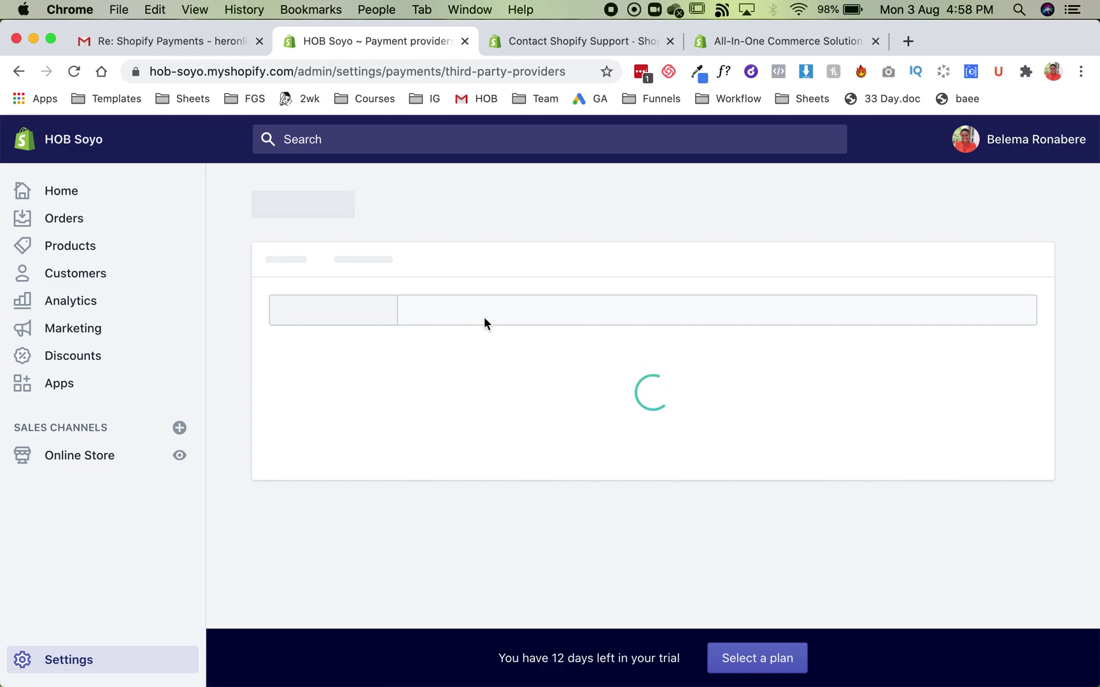
pyautogui.click(486, 316)
pyautogui.write('sr')
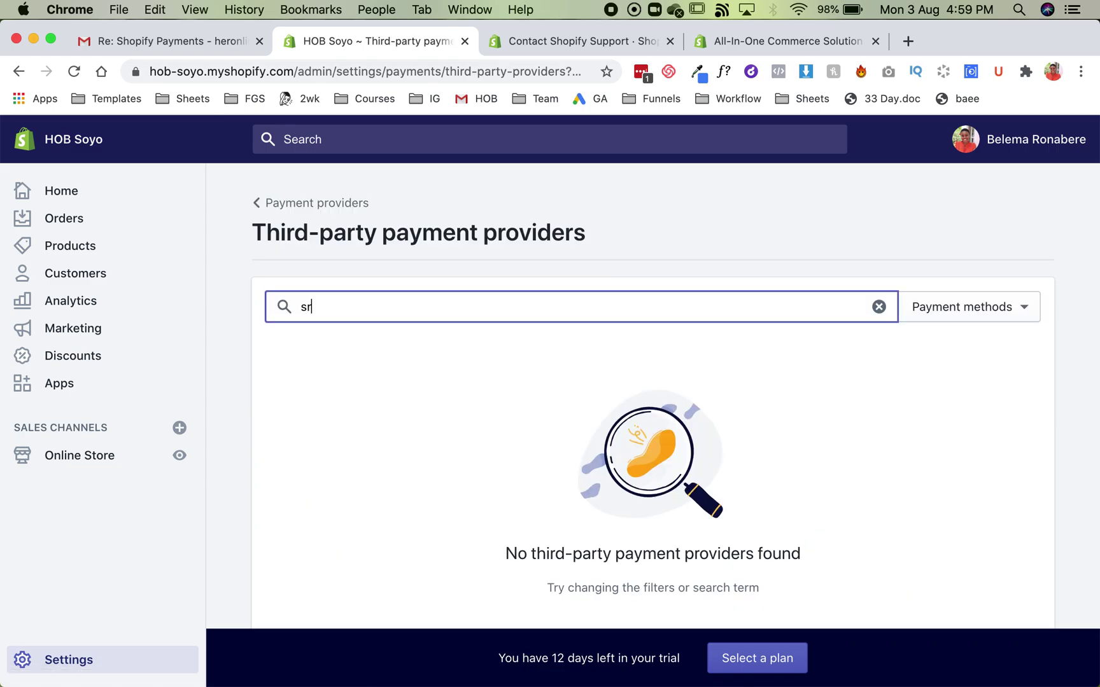
pyautogui.press('BackSpace')
pyautogui.write('tr')
pyautogui.write('ip')
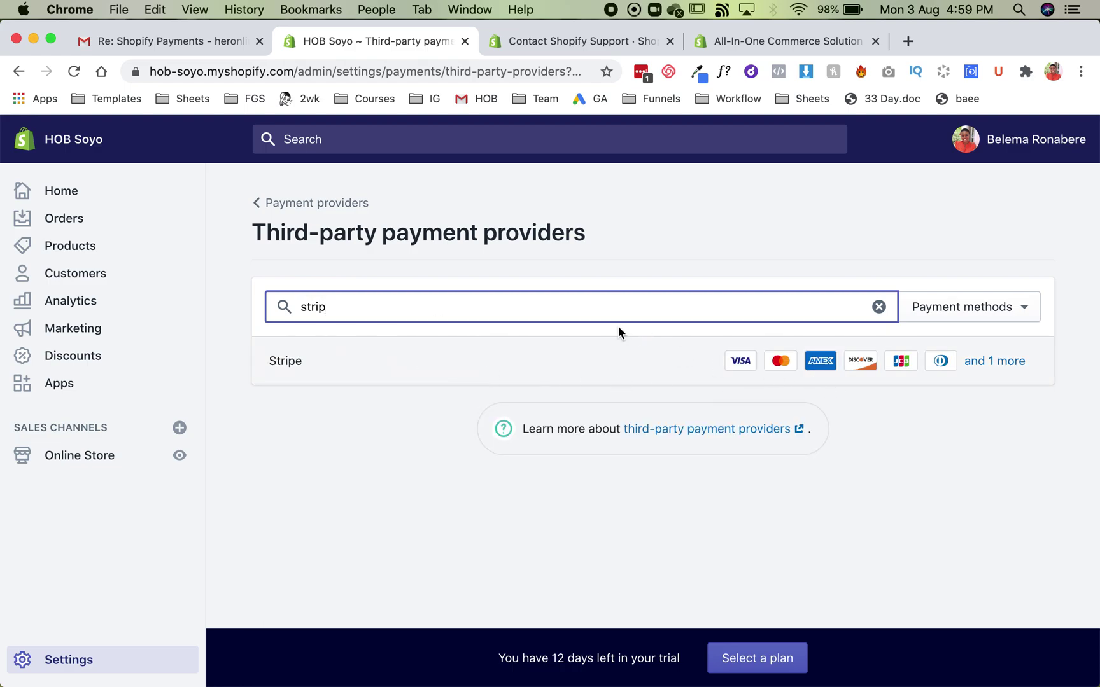
pyautogui.click(374, 366)
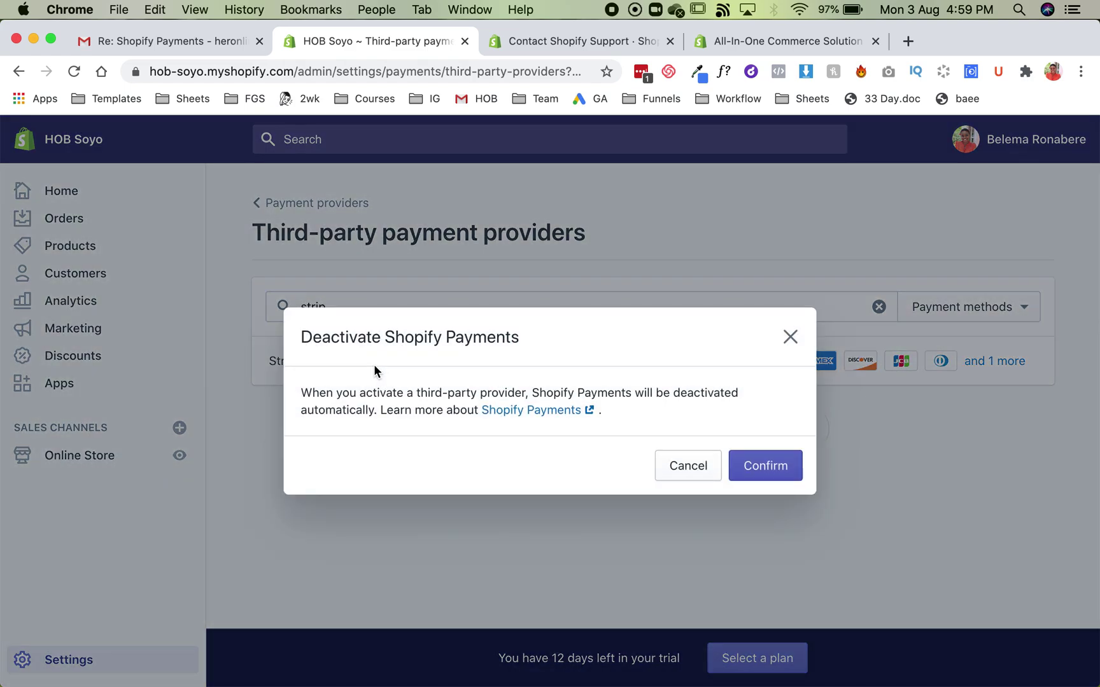
pyautogui.click(761, 478)
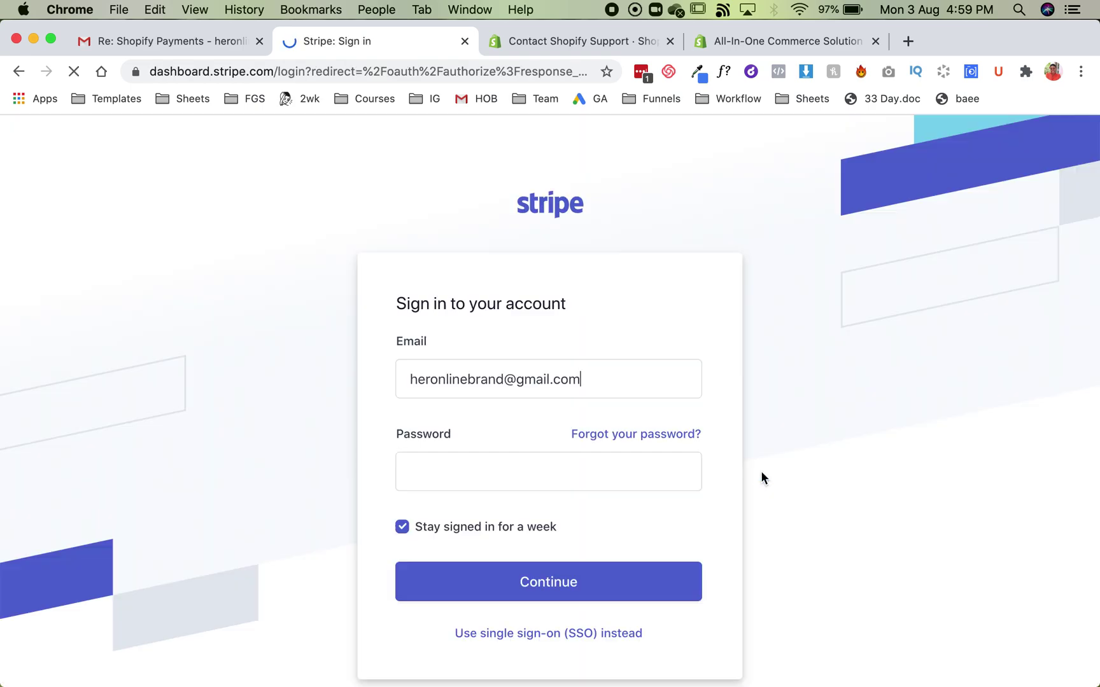
pyautogui.click(582, 582)
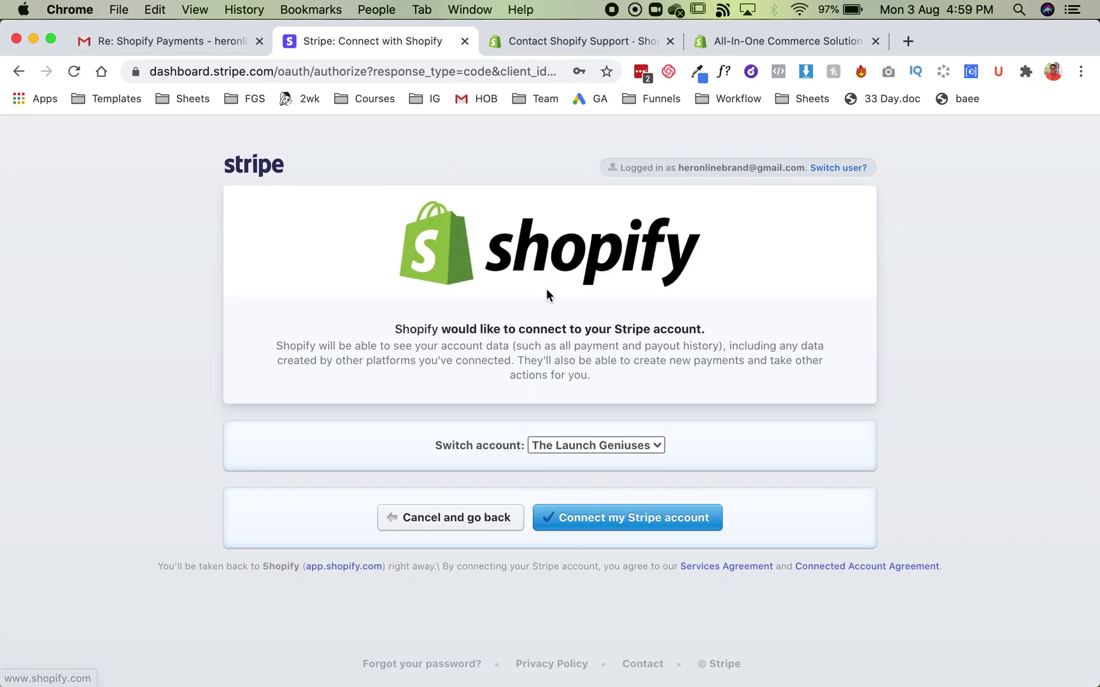
pyautogui.click(602, 448)
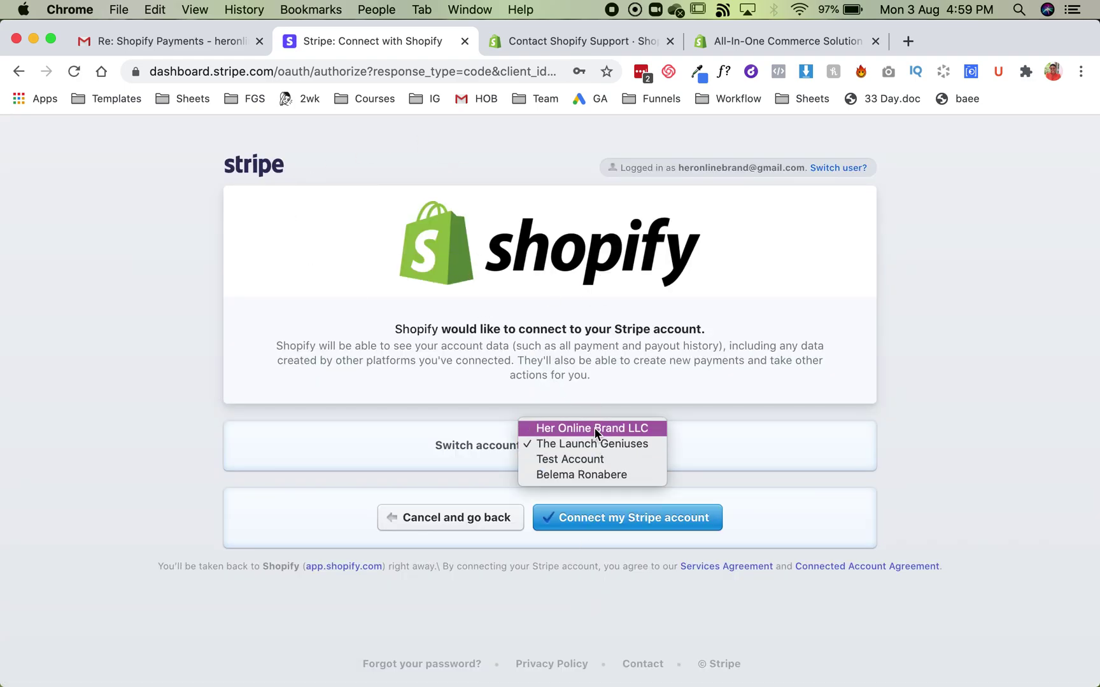
pyautogui.click(589, 472)
pyautogui.click(578, 521)
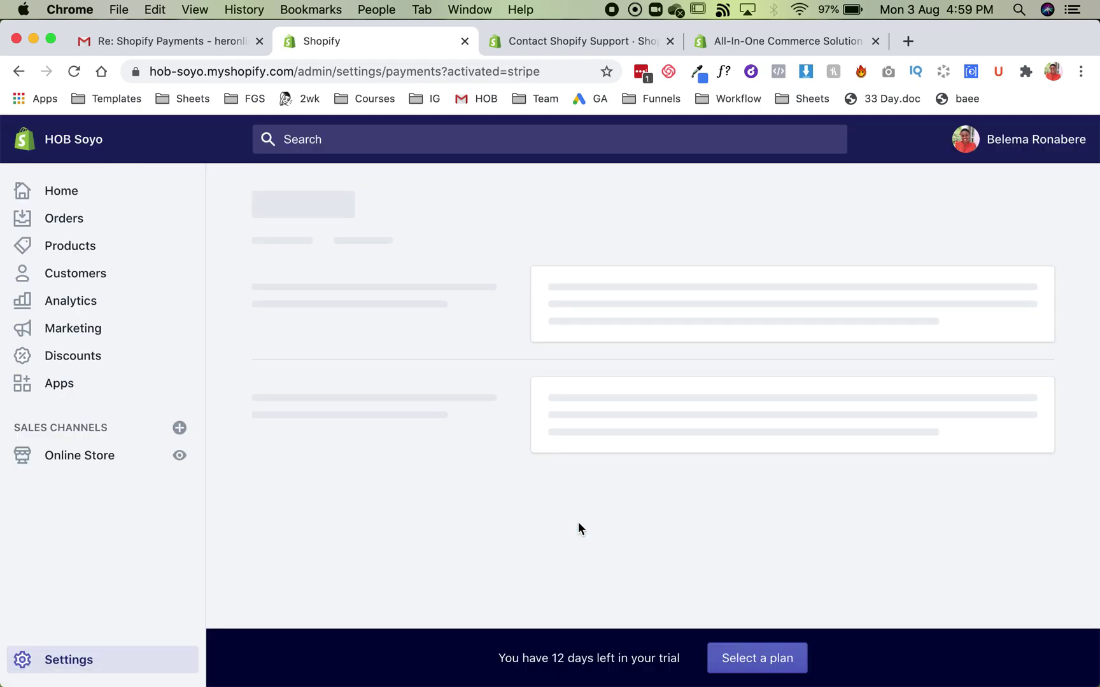
pyautogui.scroll(-3, 578, 522)
pyautogui.scroll(-2, 579, 522)
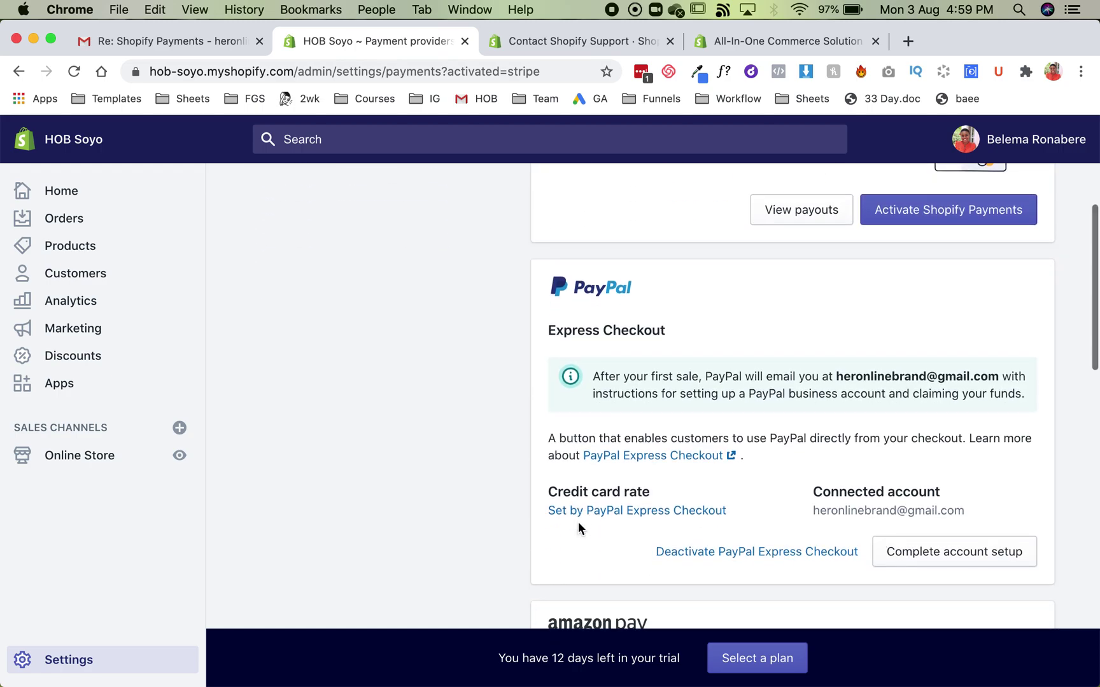
pyautogui.scroll(-3, 578, 522)
pyautogui.scroll(-2, 579, 521)
pyautogui.scroll(-1, 578, 521)
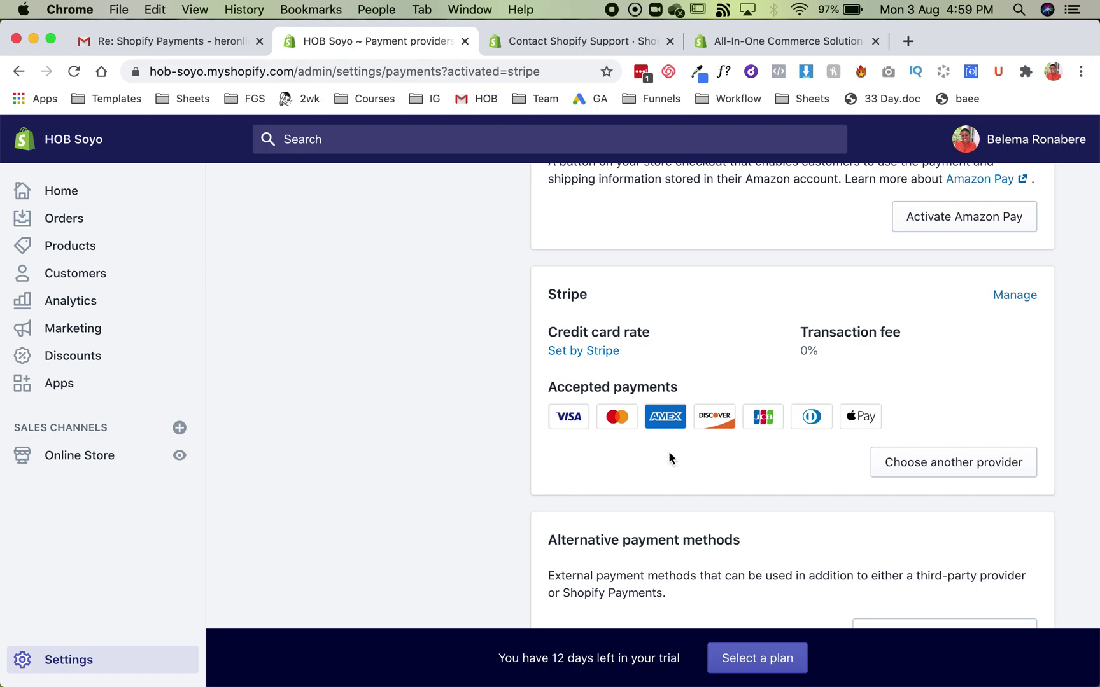
pyautogui.scroll(-3, 656, 464)
pyautogui.scroll(-4, 656, 465)
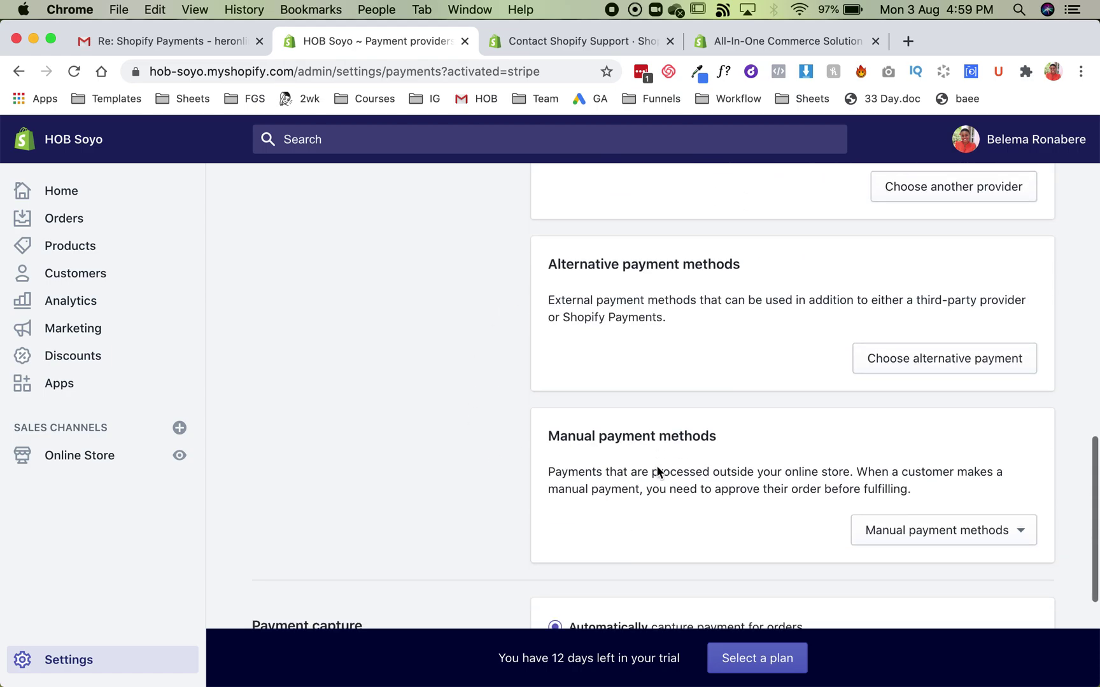
pyautogui.scroll(-8, 657, 465)
pyautogui.scroll(-1, 657, 465)
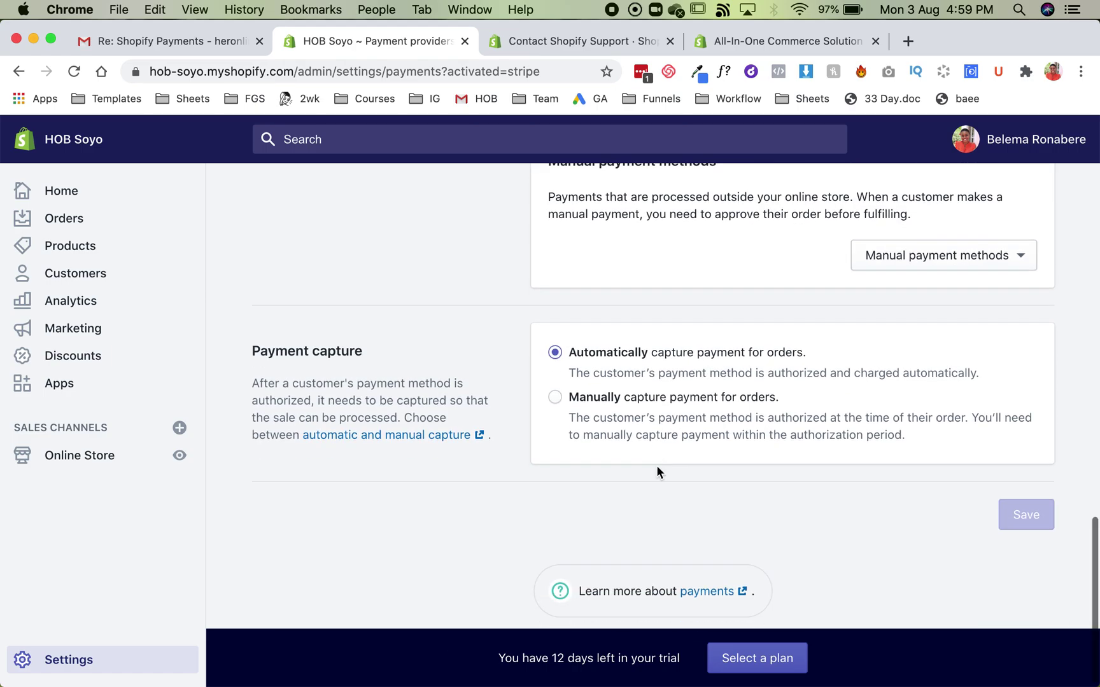
pyautogui.scroll(3, 656, 464)
pyautogui.scroll(4, 657, 465)
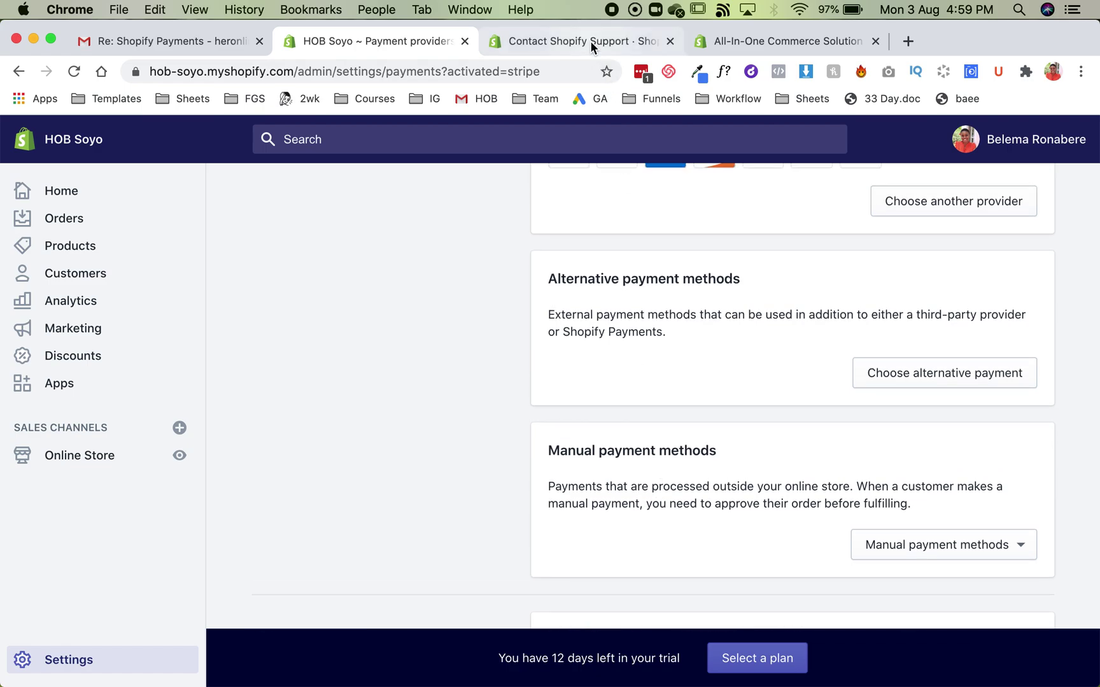
# Step: Bring up the Shopify homepage tab, move it left, and open Shopify's plan pricing
pyautogui.click(591, 41)
pyautogui.moveTo(742, 49); pyautogui.dragTo(589, 44)
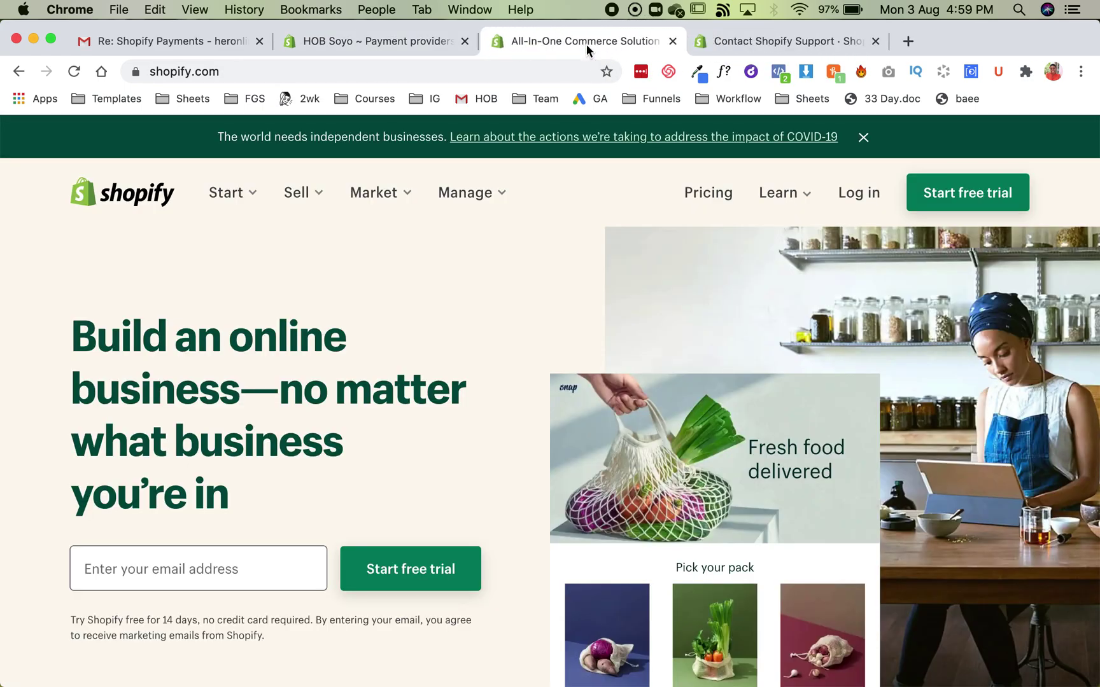
pyautogui.click(711, 194)
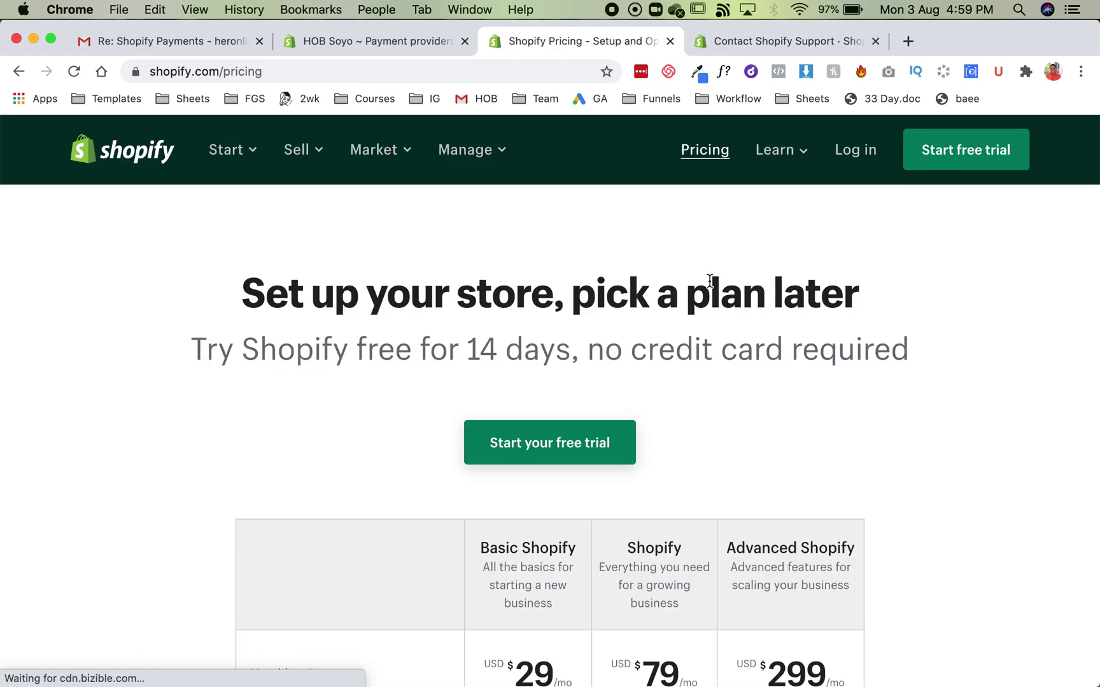
pyautogui.scroll(-5, 709, 280)
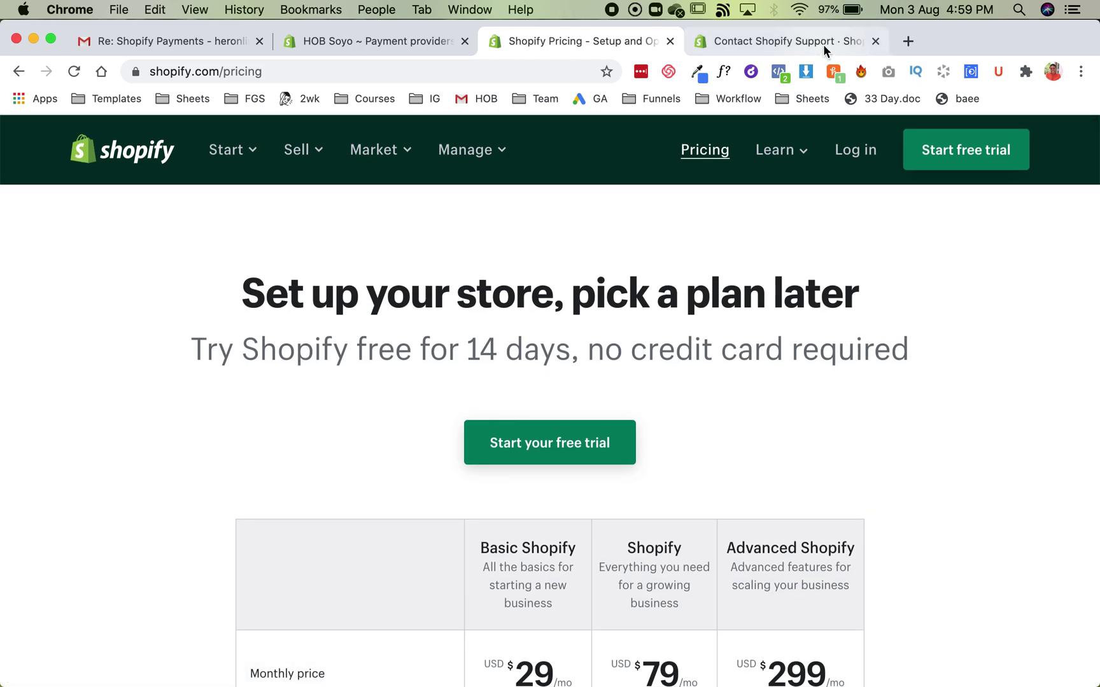
# Step: In the support tab, open stripe.com's Pricing page, highlight '2.9% + 30¢', and return to Shopify
pyautogui.click(823, 44)
pyautogui.click(470, 75)
pyautogui.write('stripe.com')
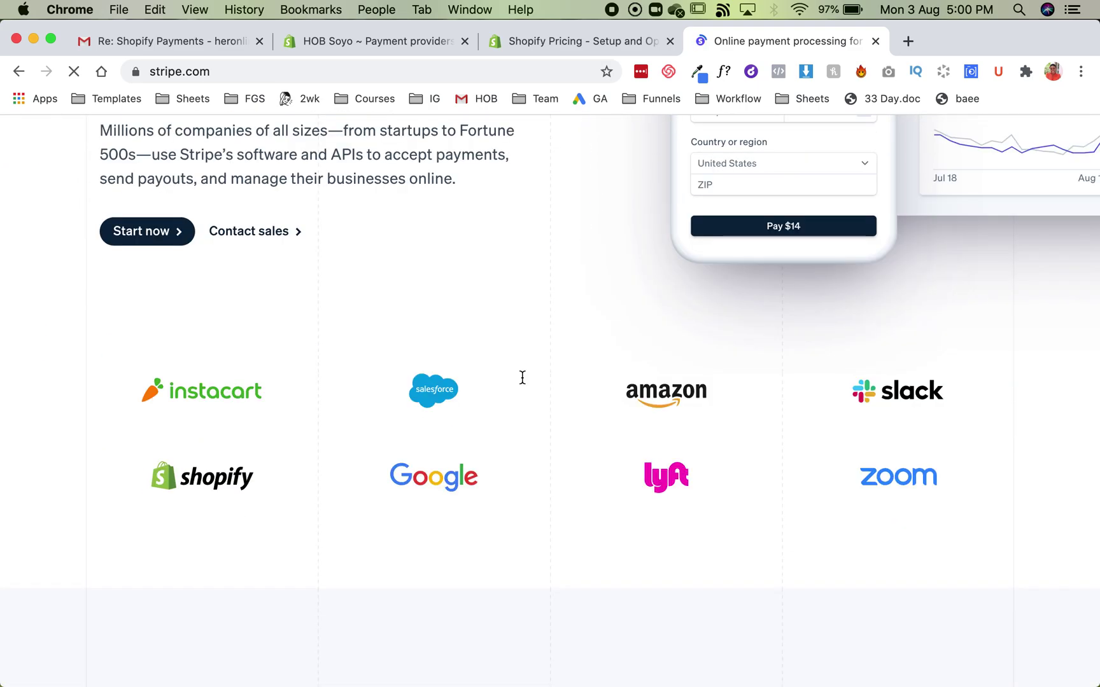
pyautogui.scroll(-5, 522, 377)
pyautogui.scroll(-4, 521, 377)
pyautogui.scroll(-6, 522, 377)
pyautogui.scroll(-5, 522, 378)
pyautogui.scroll(-5, 521, 377)
pyautogui.scroll(-4, 522, 377)
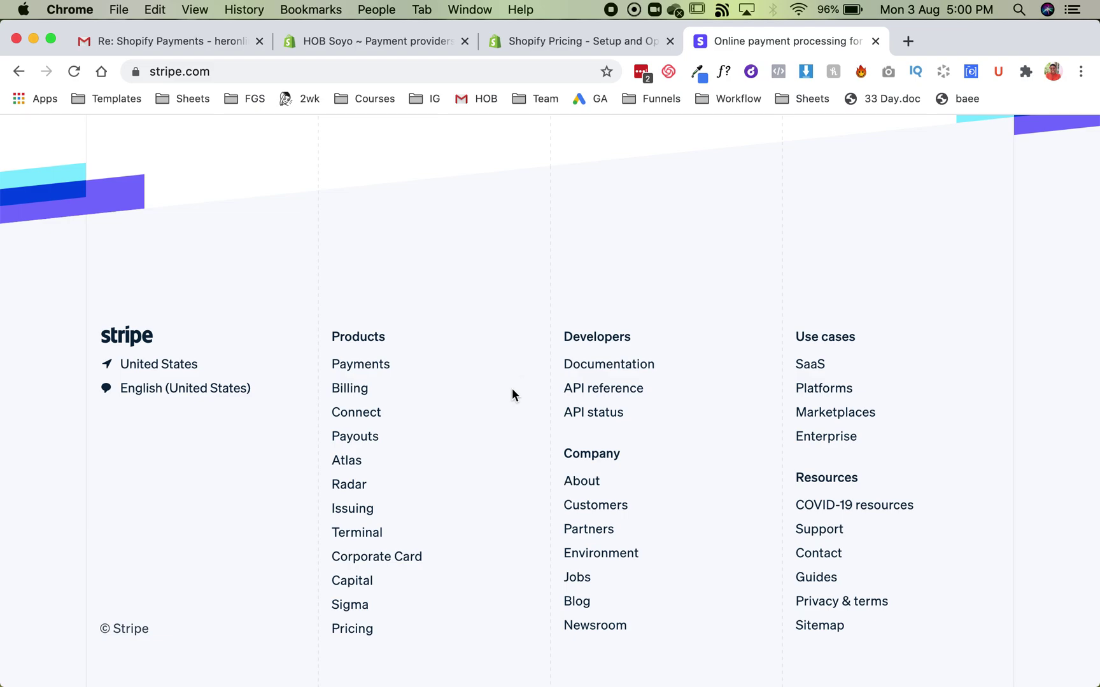
pyautogui.click(352, 631)
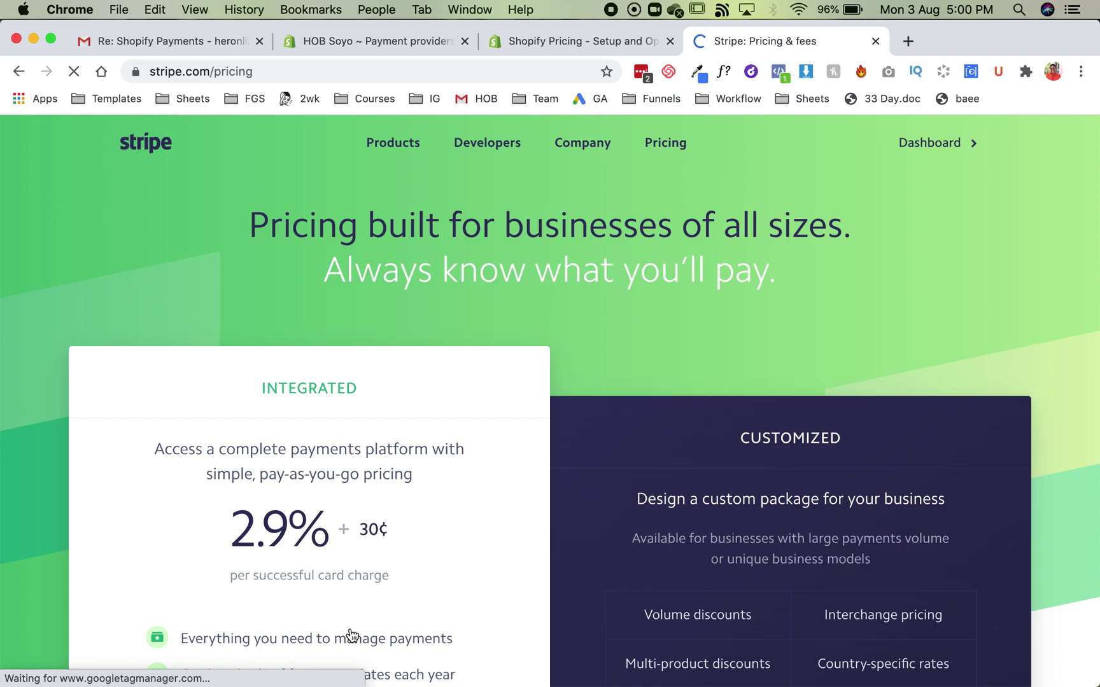
pyautogui.scroll(-3, 447, 497)
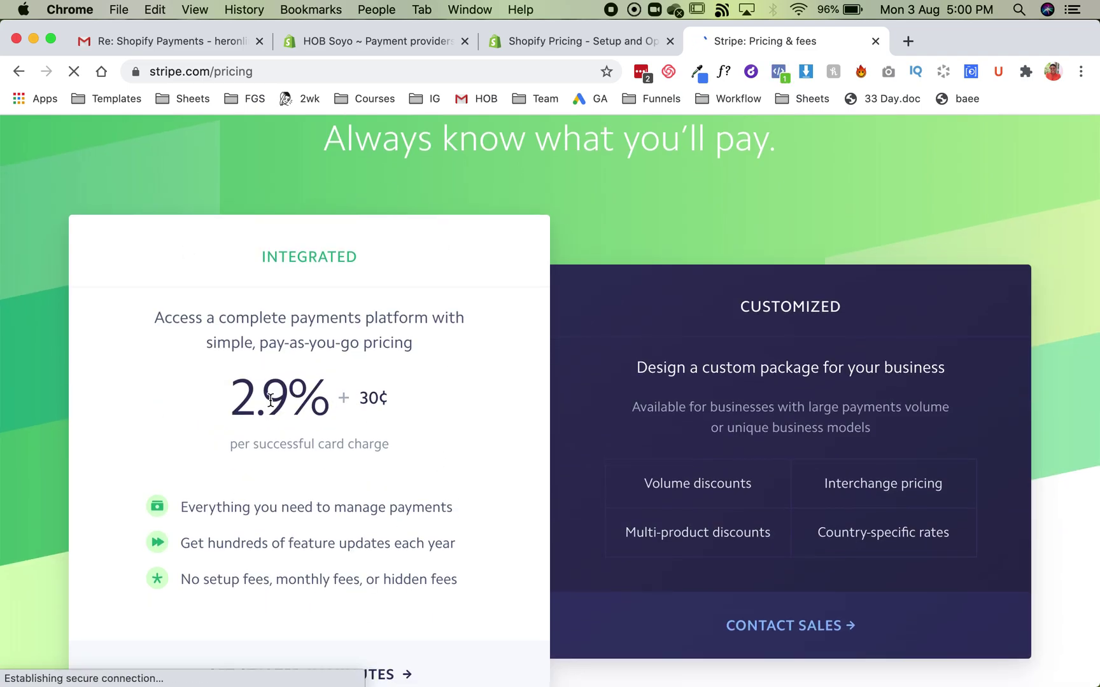
pyautogui.moveTo(239, 401); pyautogui.dragTo(385, 400)
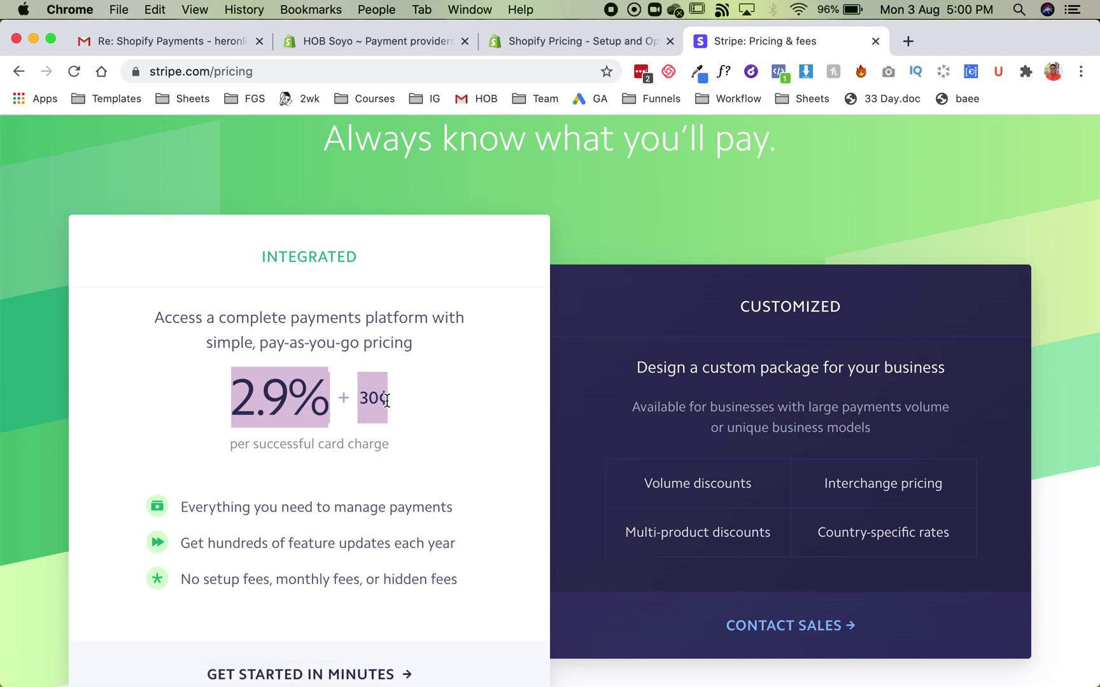
pyautogui.click(583, 48)
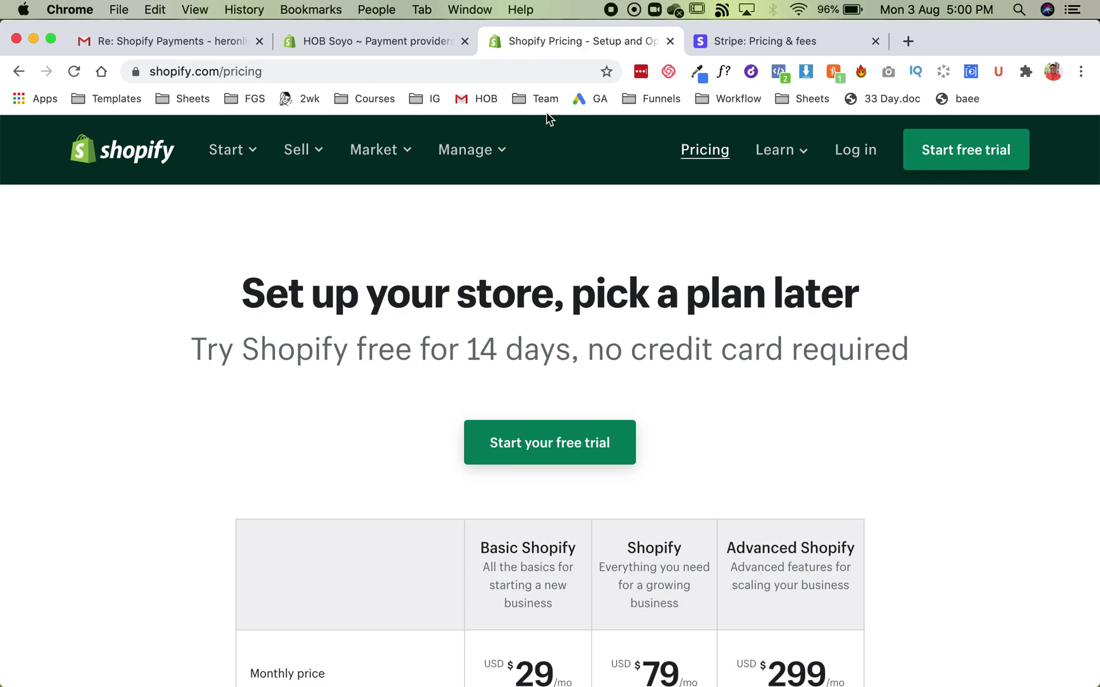
pyautogui.scroll(-5, 471, 344)
pyautogui.scroll(3, 470, 351)
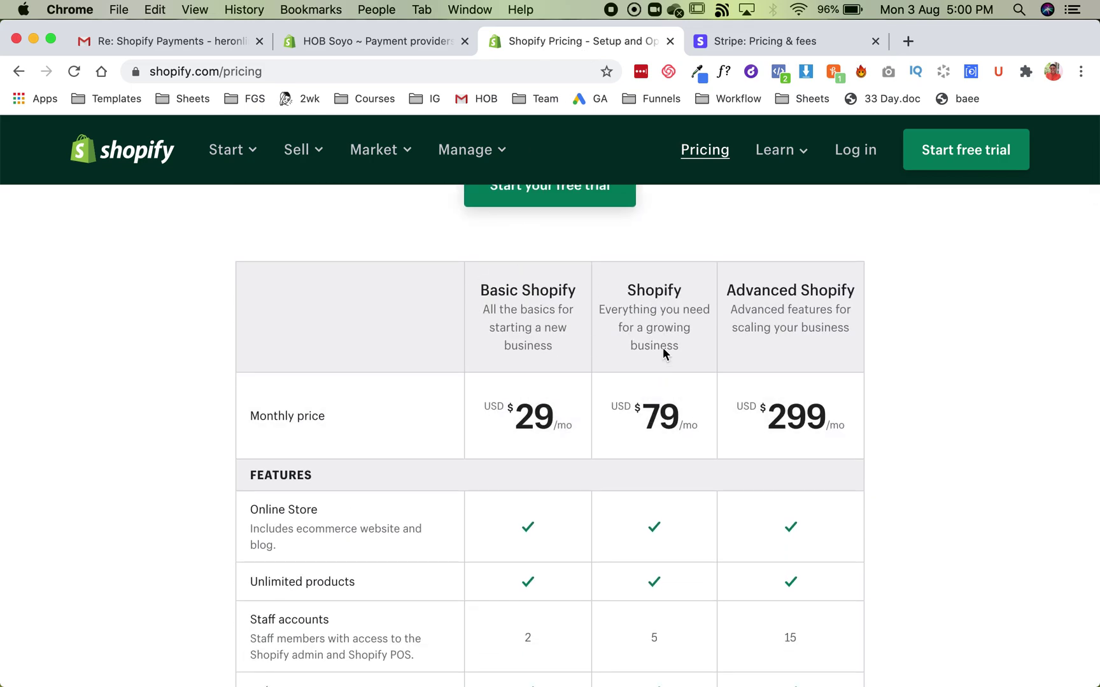
pyautogui.scroll(-3, 698, 394)
pyautogui.scroll(-5, 699, 392)
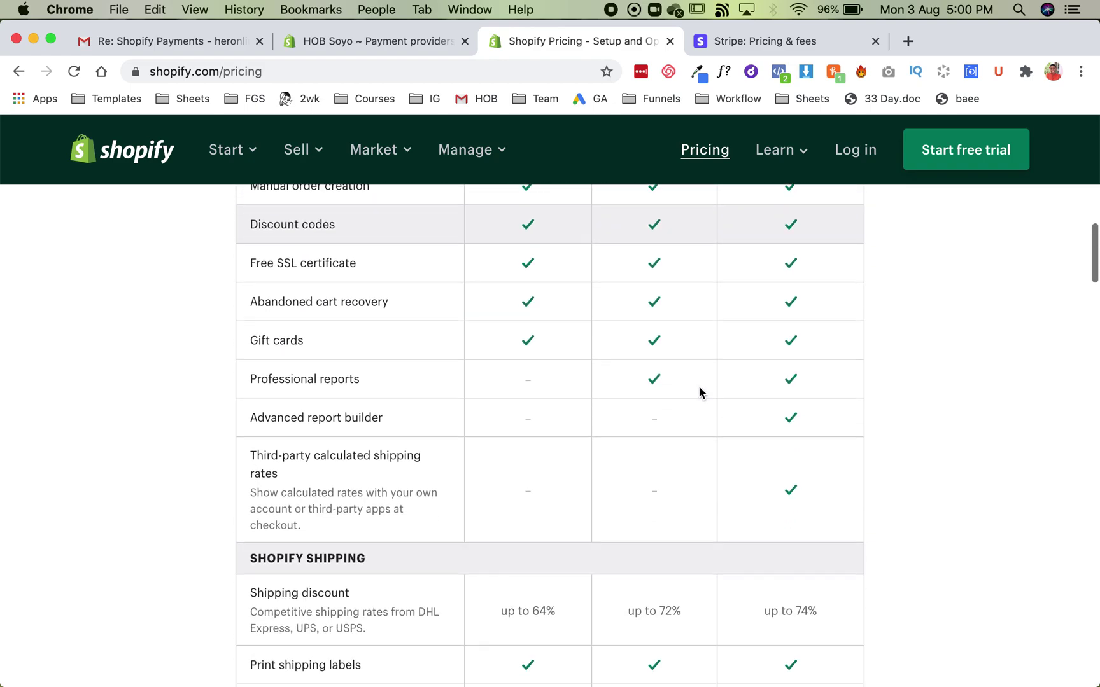
pyautogui.scroll(-3, 698, 393)
pyautogui.scroll(-2, 699, 392)
pyautogui.scroll(-2, 698, 393)
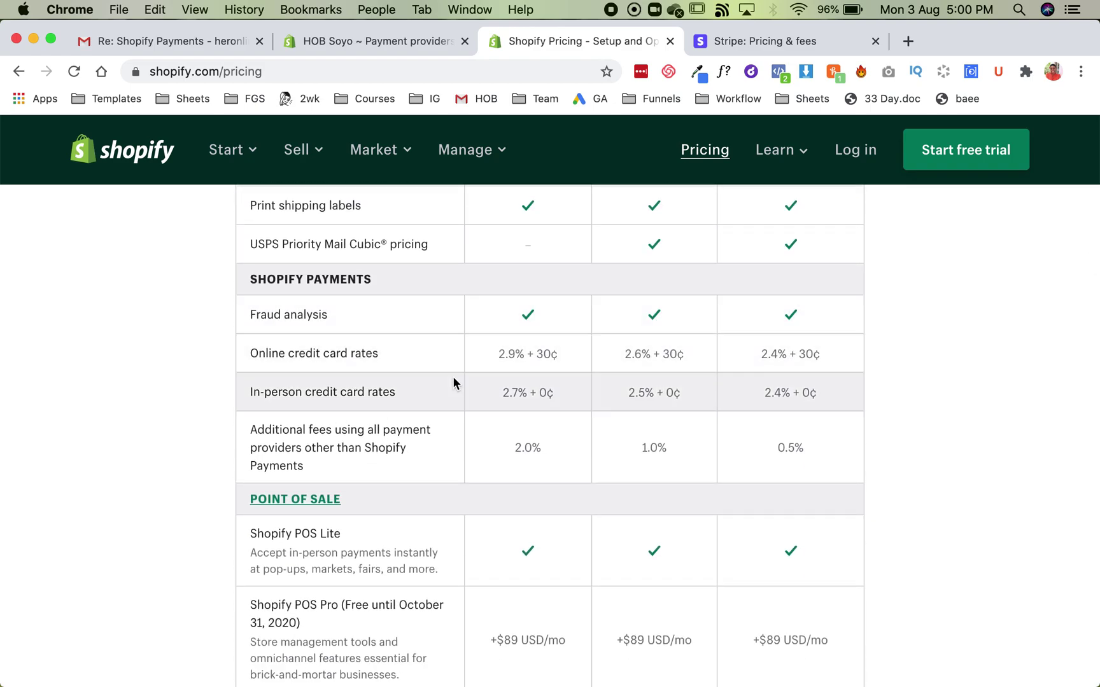
pyautogui.scroll(1, 452, 377)
pyautogui.scroll(2, 453, 376)
pyautogui.scroll(-4, 453, 384)
pyautogui.scroll(-1, 452, 384)
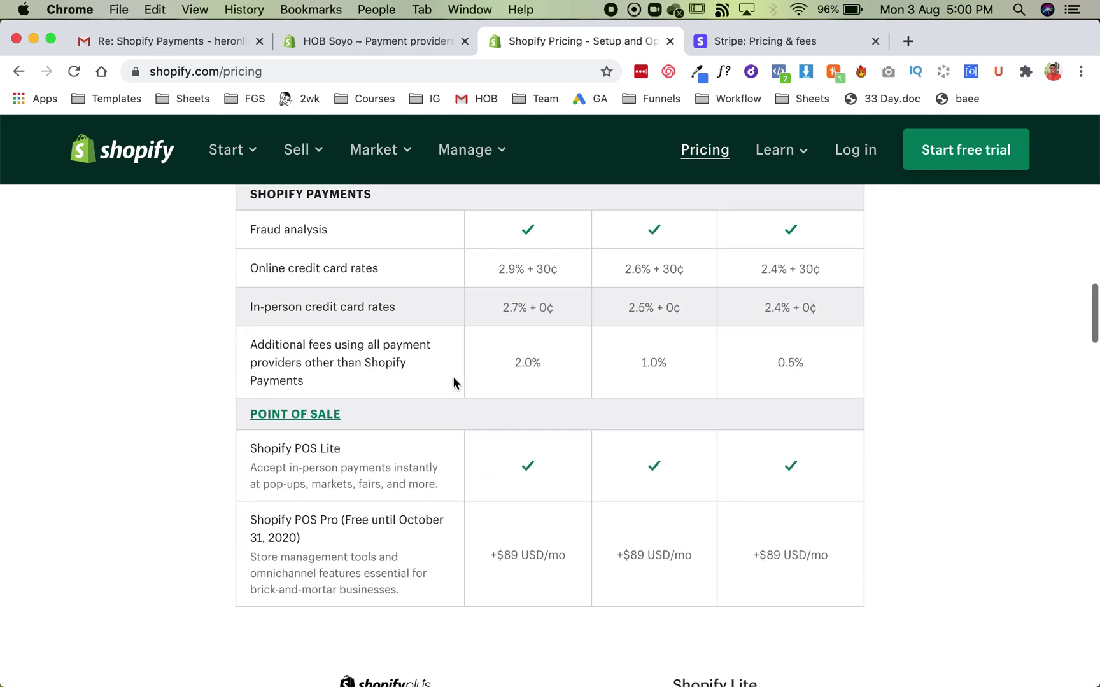
pyautogui.scroll(2, 452, 383)
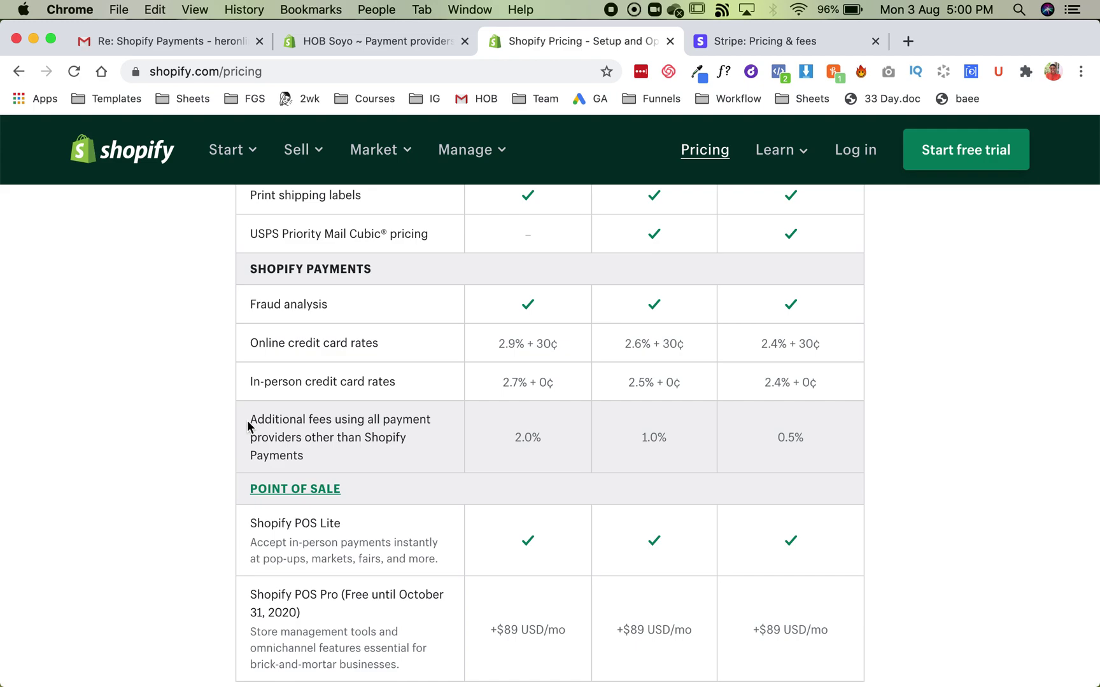
# Step: Highlight Shopify's additional fees row, including the 2.0% and 1.0% third-party fees
pyautogui.moveTo(249, 422); pyautogui.dragTo(309, 455)
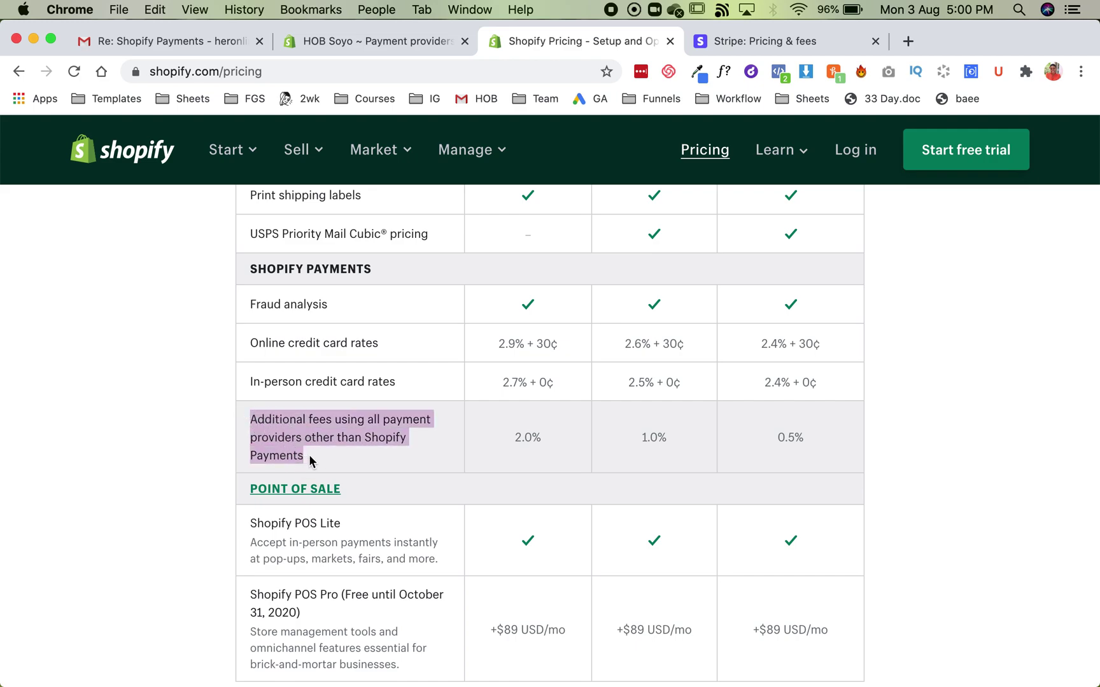
pyautogui.click(370, 440)
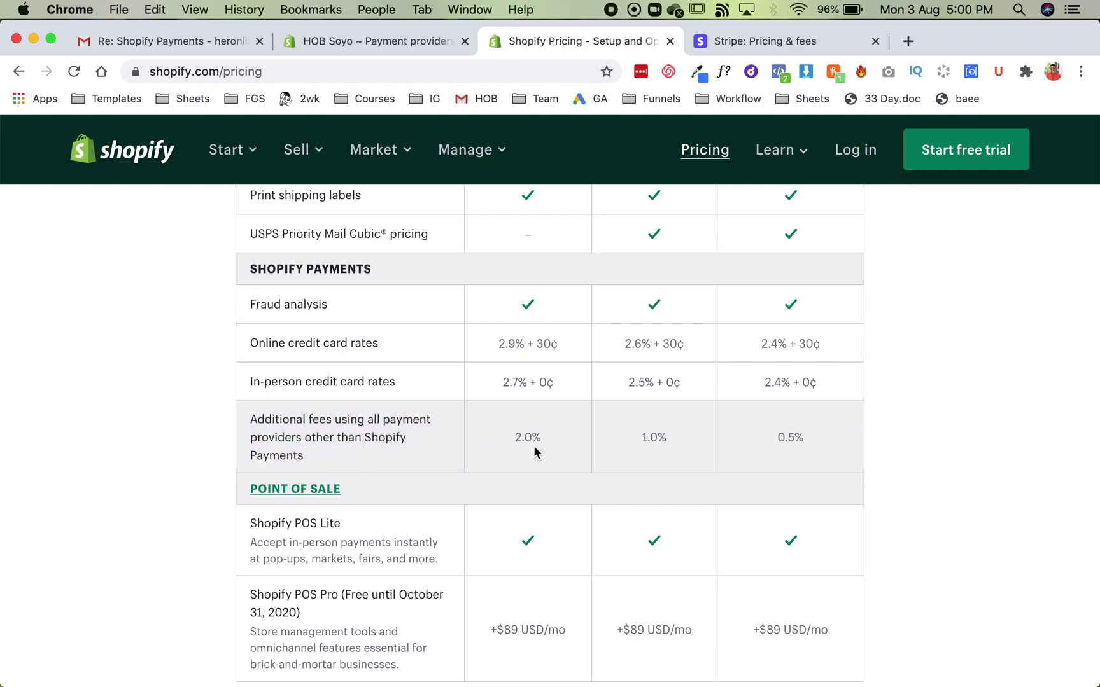
pyautogui.moveTo(520, 437); pyautogui.dragTo(551, 439)
pyautogui.moveTo(642, 435); pyautogui.dragTo(704, 442)
pyautogui.scroll(1, 518, 425)
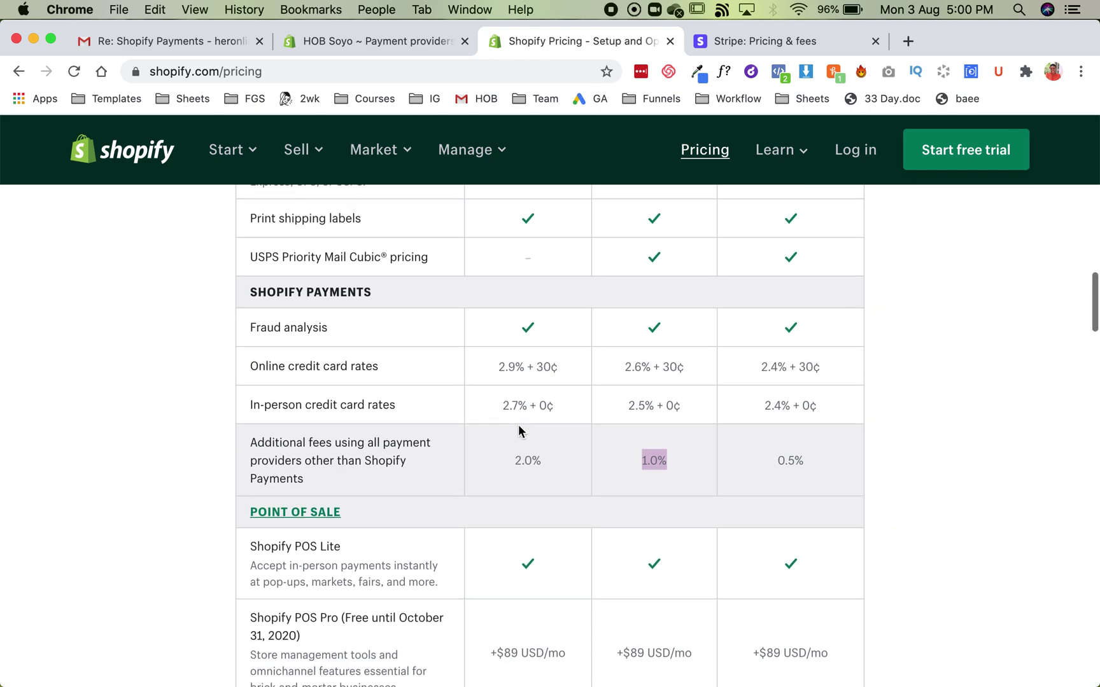
pyautogui.click(558, 465)
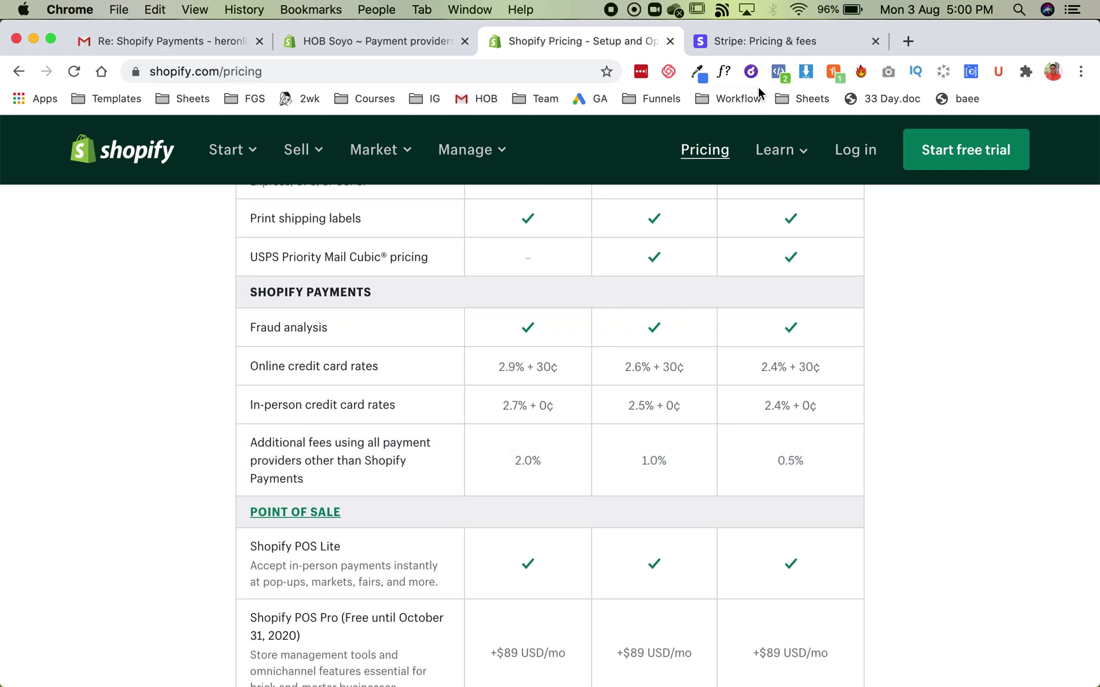
# Step: Re-highlight Stripe's 2.9% + 30¢ fee, then revisit Shopify's 1.0% and 0.5% extra fees
pyautogui.click(700, 38)
pyautogui.moveTo(234, 389); pyautogui.dragTo(368, 397)
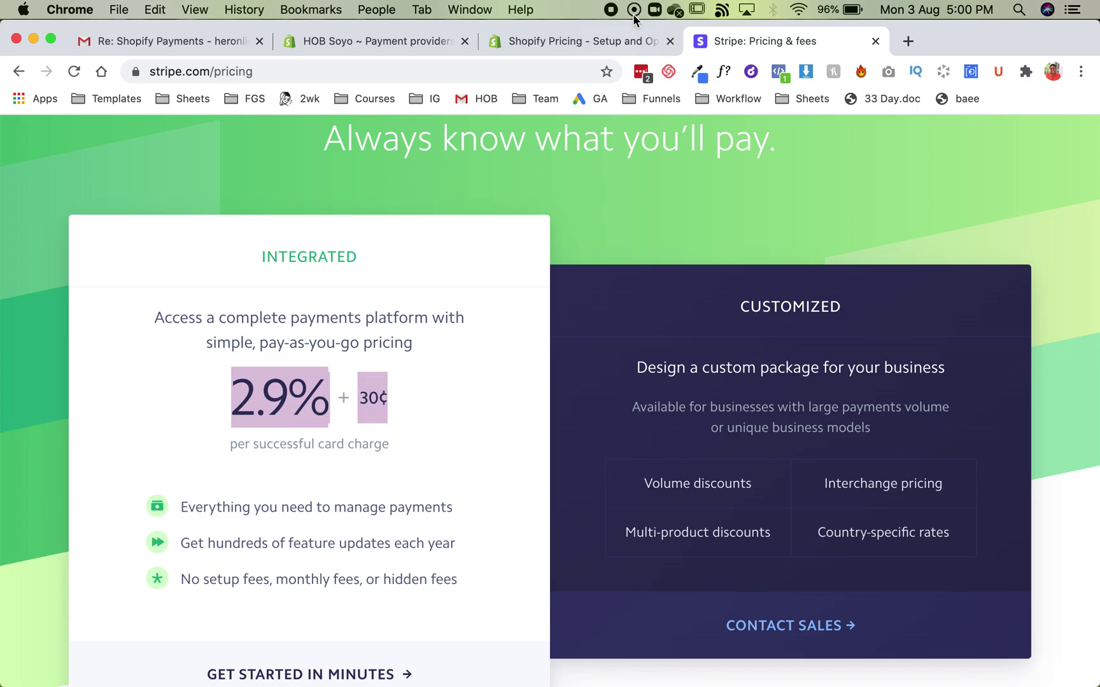
pyautogui.click(599, 43)
pyautogui.scroll(15, 674, 361)
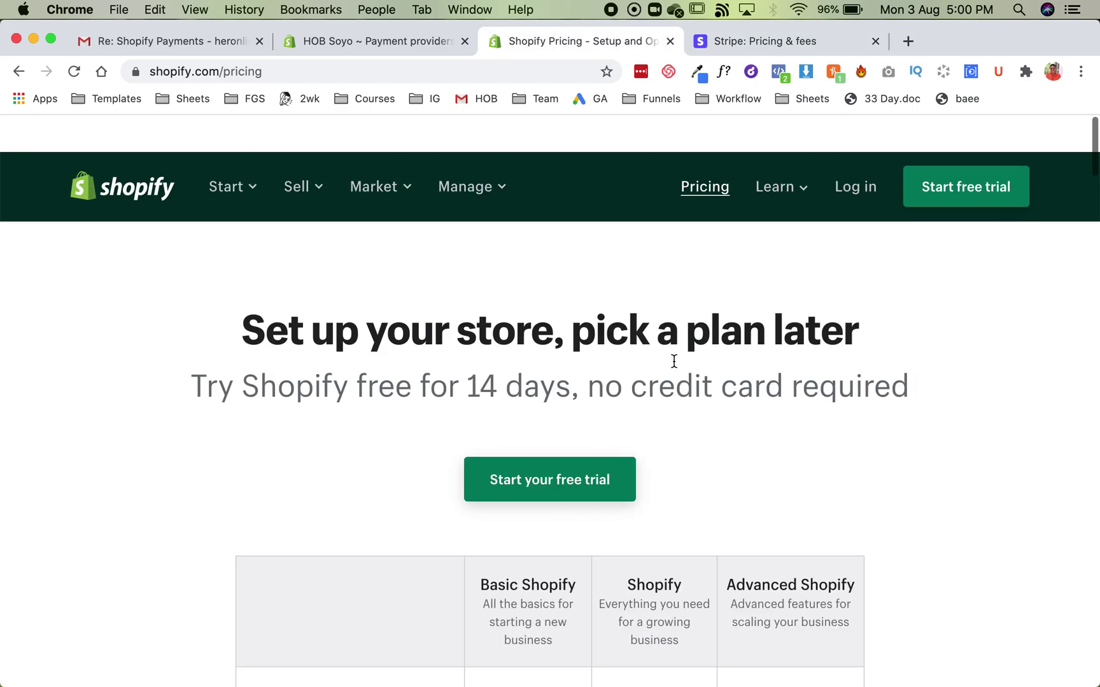
pyautogui.scroll(-5, 674, 361)
pyautogui.scroll(-5, 674, 361)
pyautogui.scroll(-10, 674, 361)
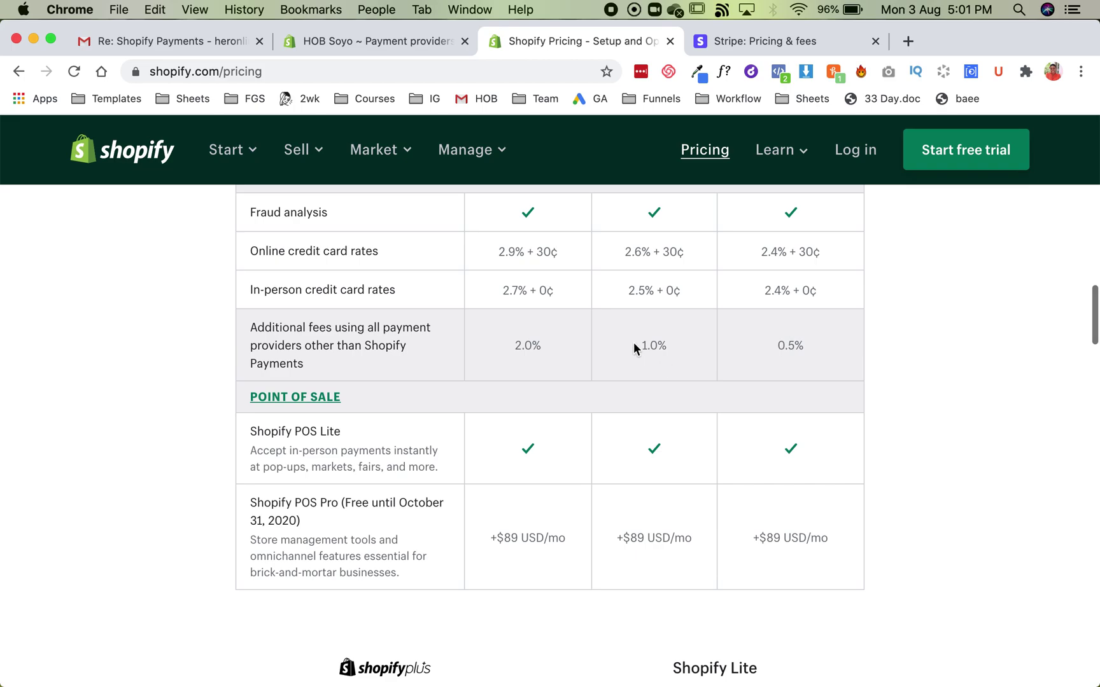
pyautogui.moveTo(640, 345); pyautogui.dragTo(683, 348)
pyautogui.click(768, 347)
pyautogui.scroll(5, 823, 348)
pyautogui.scroll(5, 822, 346)
pyautogui.scroll(3, 822, 346)
pyautogui.scroll(-8, 822, 347)
pyautogui.scroll(-4, 822, 347)
pyautogui.scroll(5, 823, 352)
pyautogui.moveTo(777, 394); pyautogui.dragTo(850, 405)
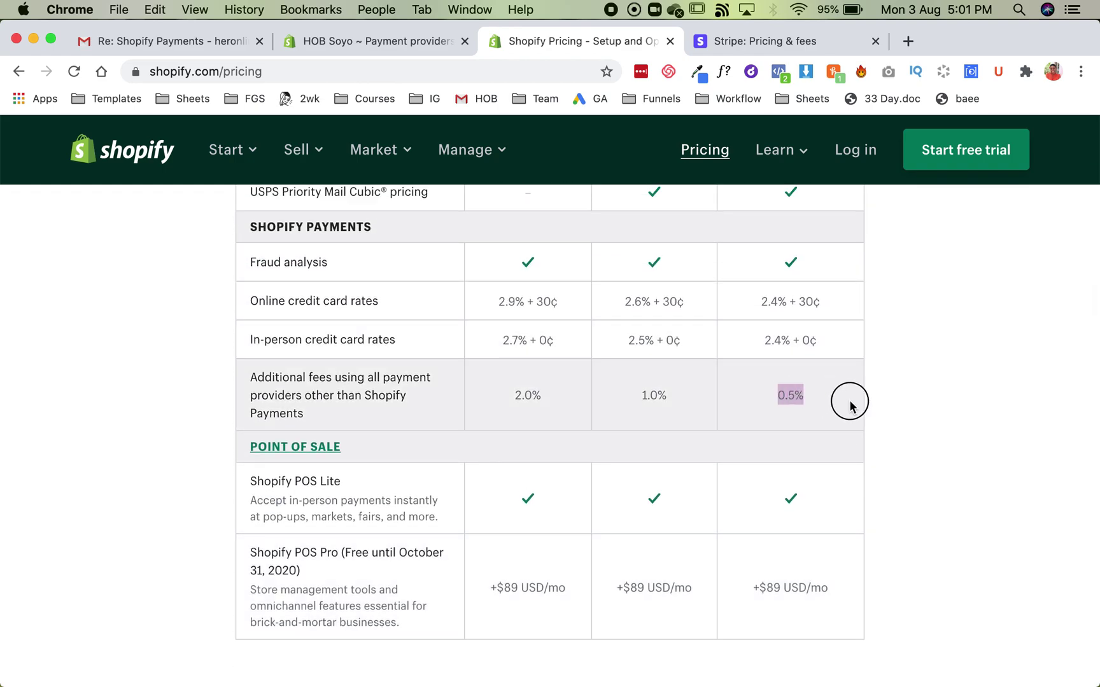
pyautogui.click(909, 319)
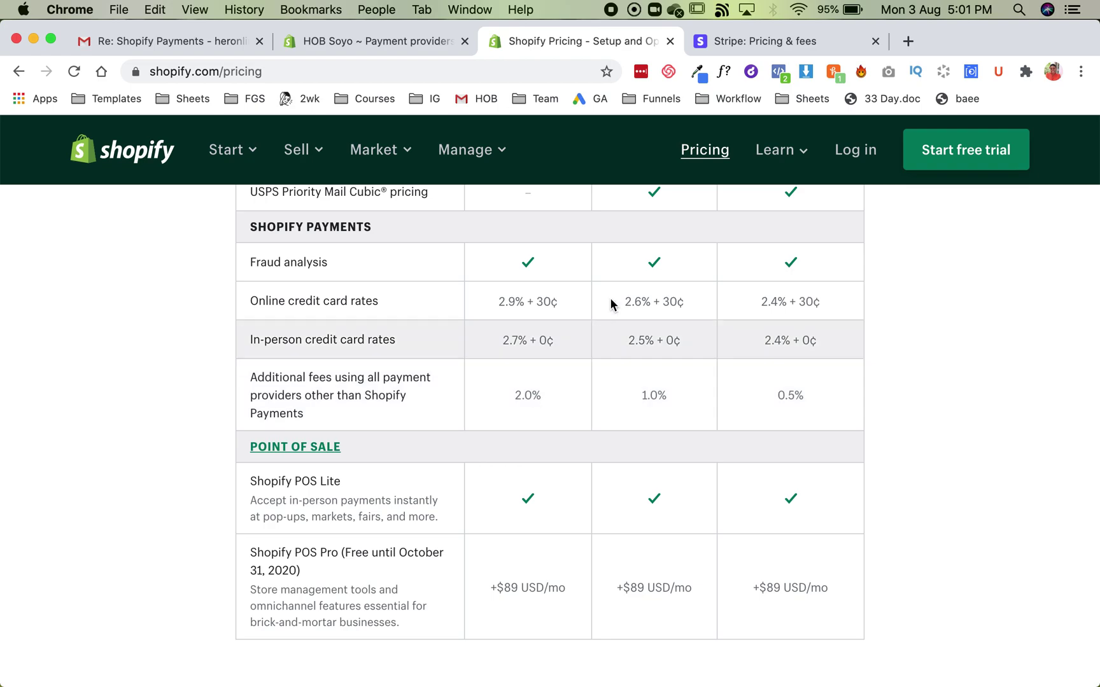
pyautogui.click(412, 44)
pyautogui.scroll(4, 424, 299)
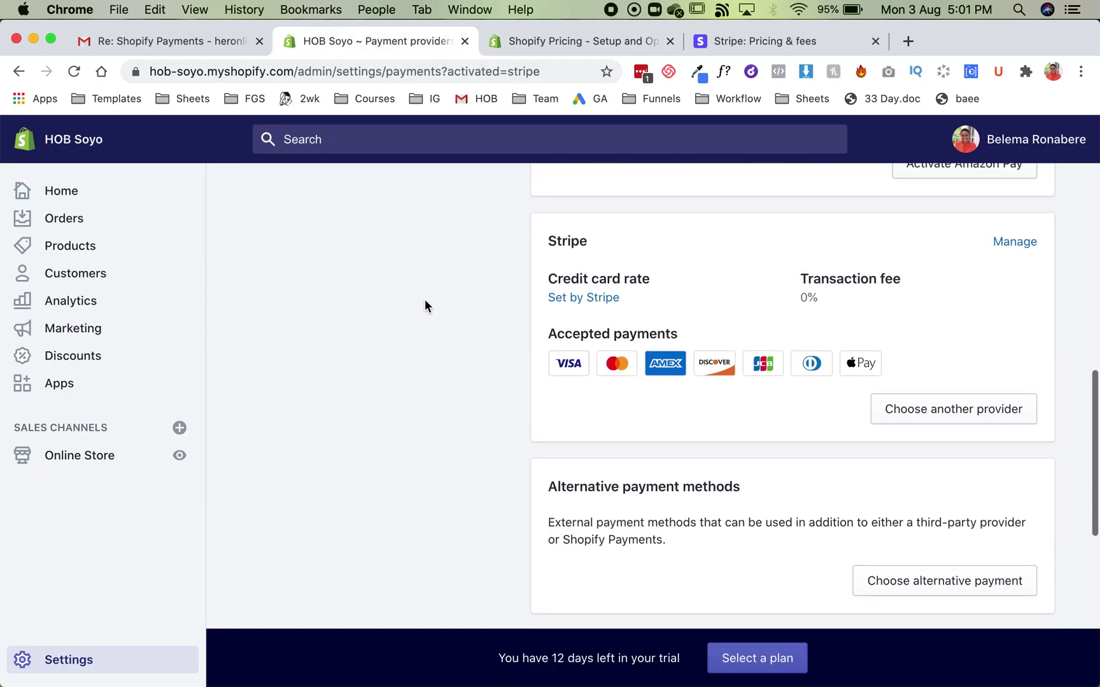
pyautogui.scroll(1, 424, 299)
pyautogui.scroll(1, 424, 299)
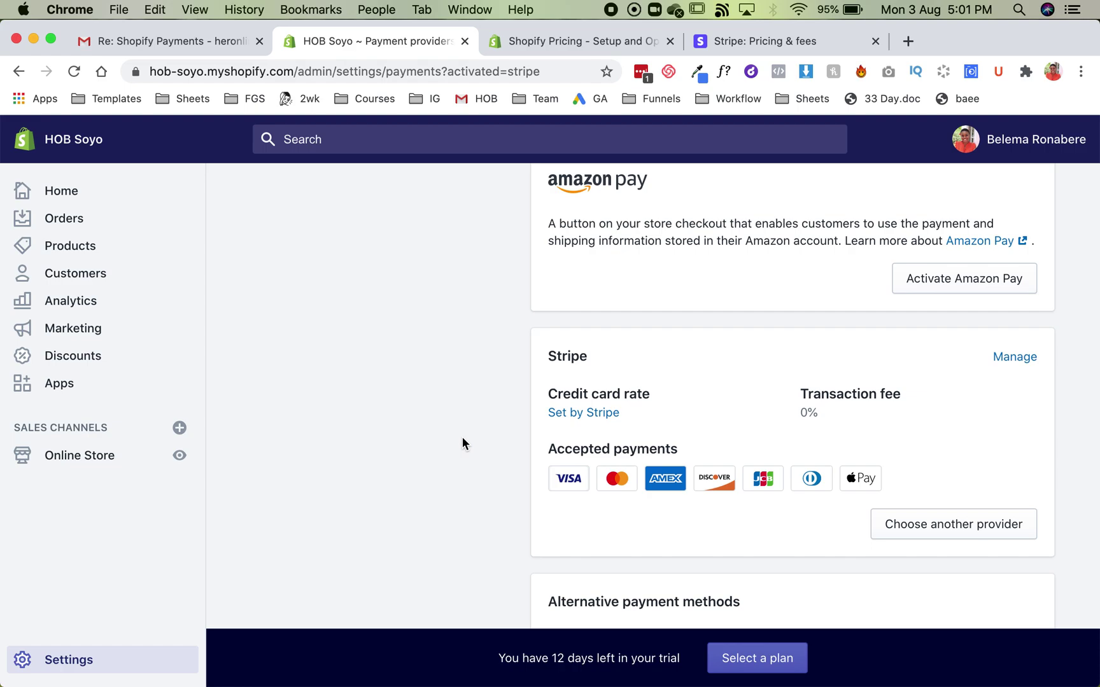
pyautogui.scroll(10, 462, 437)
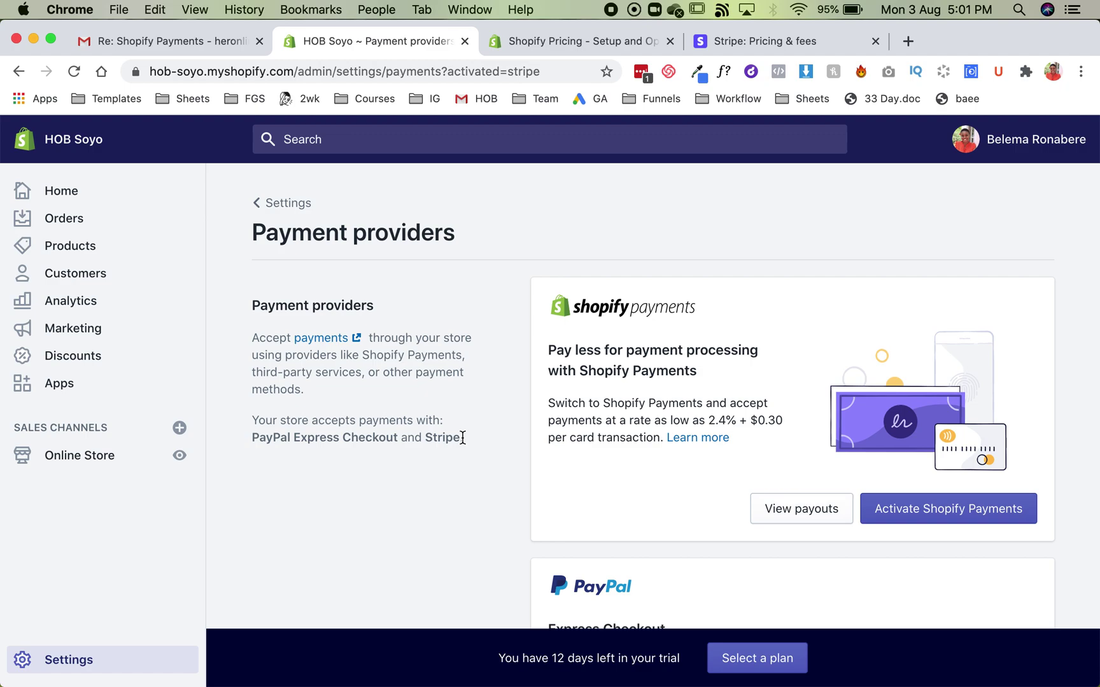
pyautogui.scroll(-1, 462, 438)
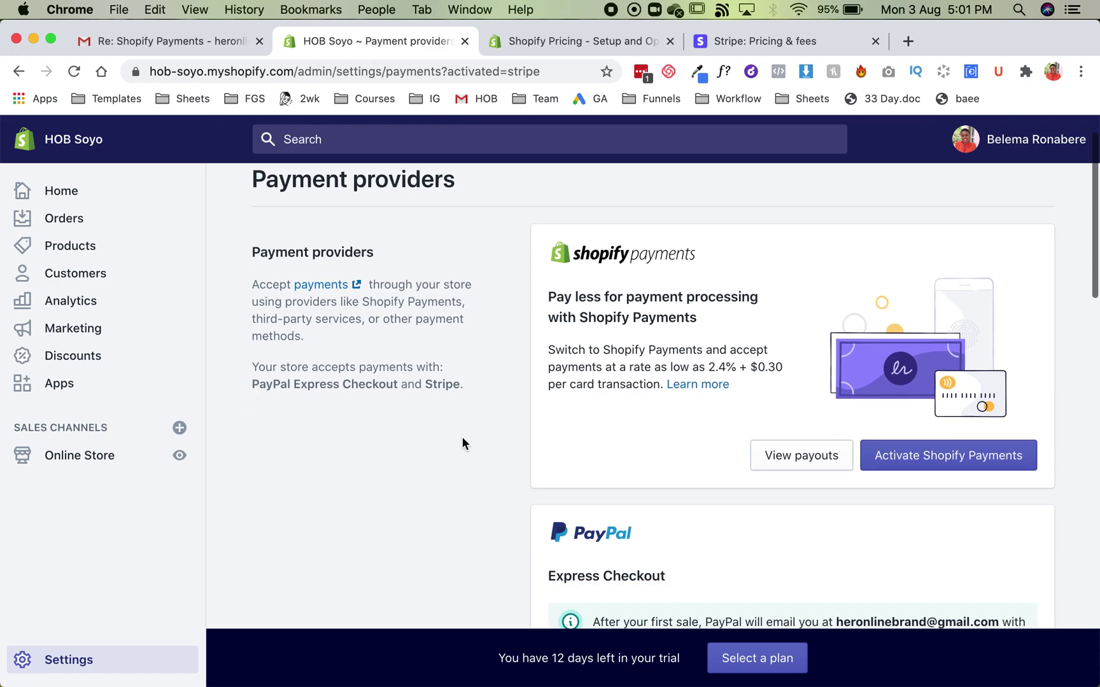
pyautogui.scroll(-2, 462, 437)
pyautogui.scroll(-5, 462, 437)
pyautogui.scroll(-2, 462, 443)
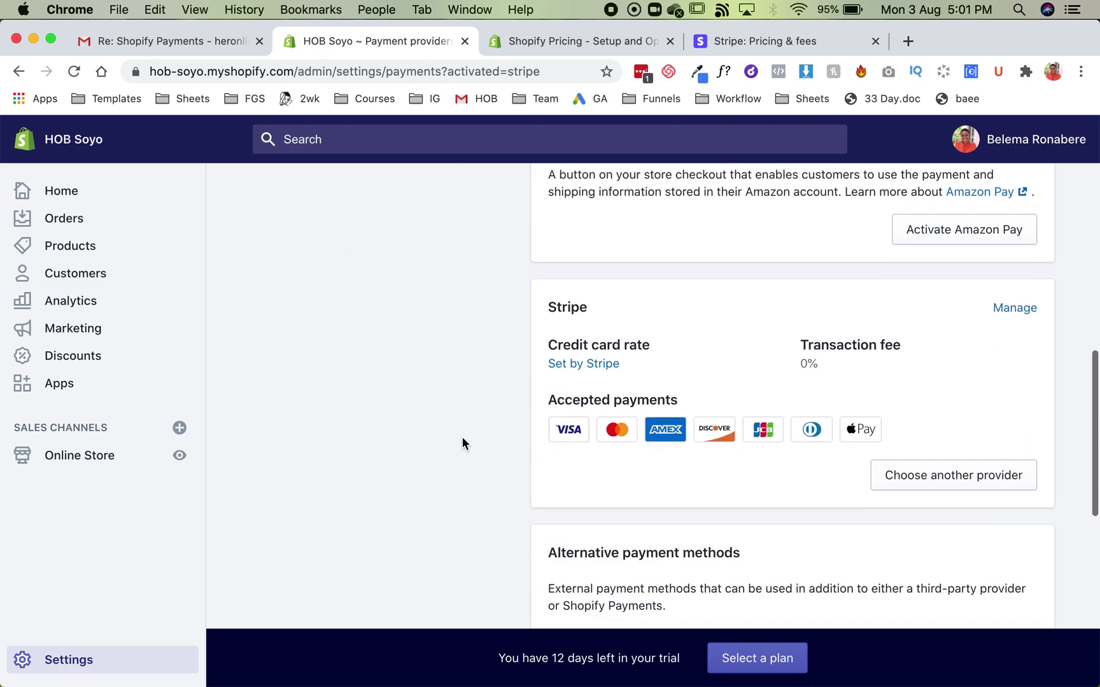
pyautogui.scroll(-2, 462, 443)
pyautogui.scroll(-1, 463, 443)
pyautogui.scroll(8, 463, 443)
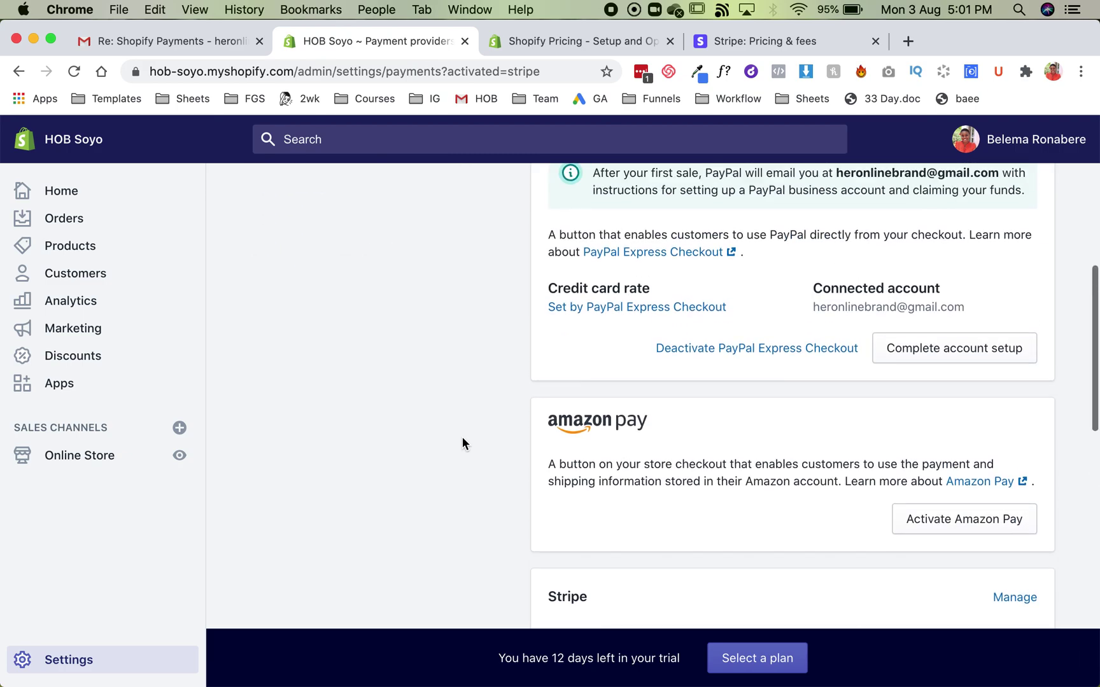
pyautogui.scroll(1, 462, 444)
pyautogui.scroll(1, 462, 443)
pyautogui.scroll(5, 462, 443)
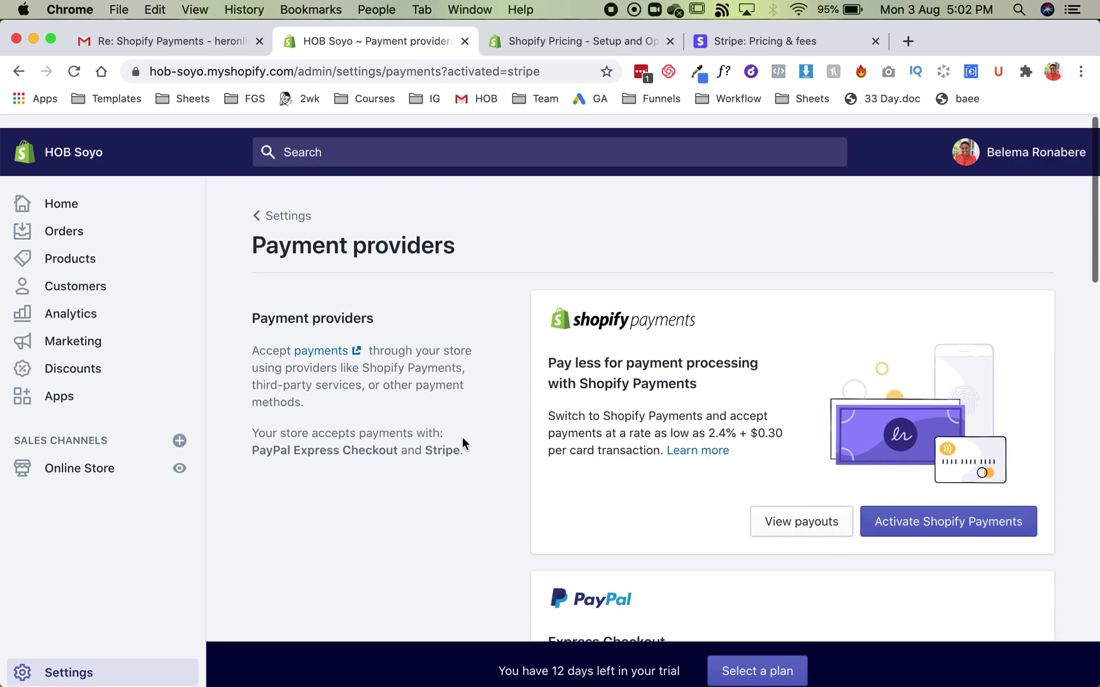
pyautogui.click(603, 44)
# Step: Enter heronlinebrand.com/llc in the address bar, fixing typos, to load The LLC Formula page
pyautogui.click(540, 64)
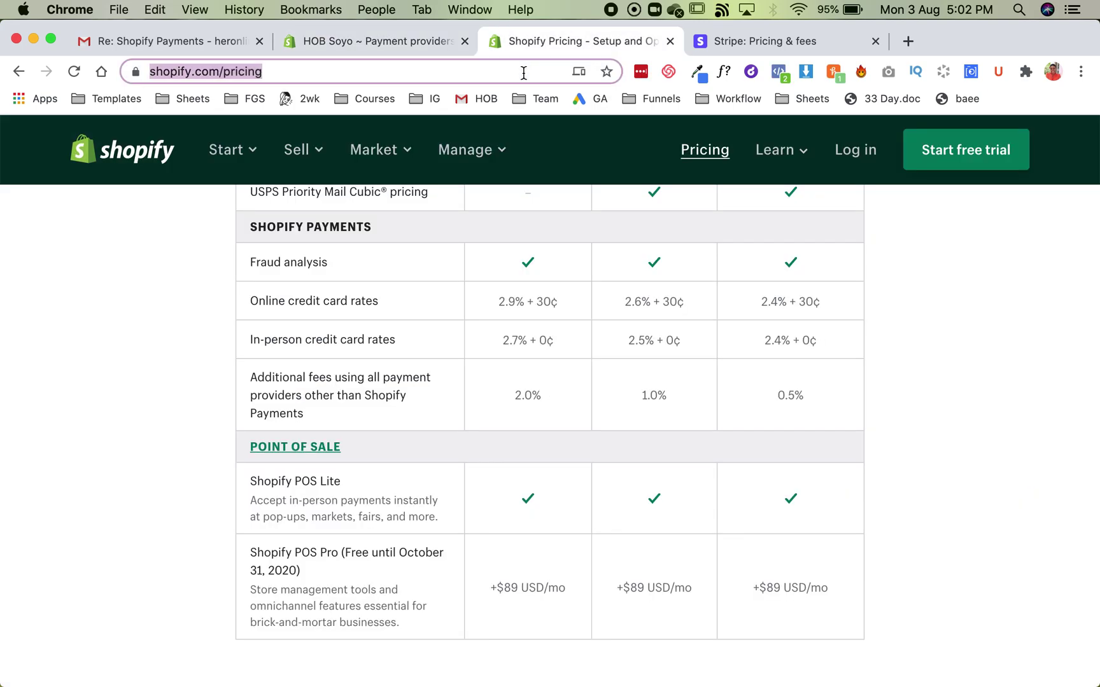
pyautogui.write('hro')
pyautogui.press('BackSpace')
pyautogui.press('BackSpace')
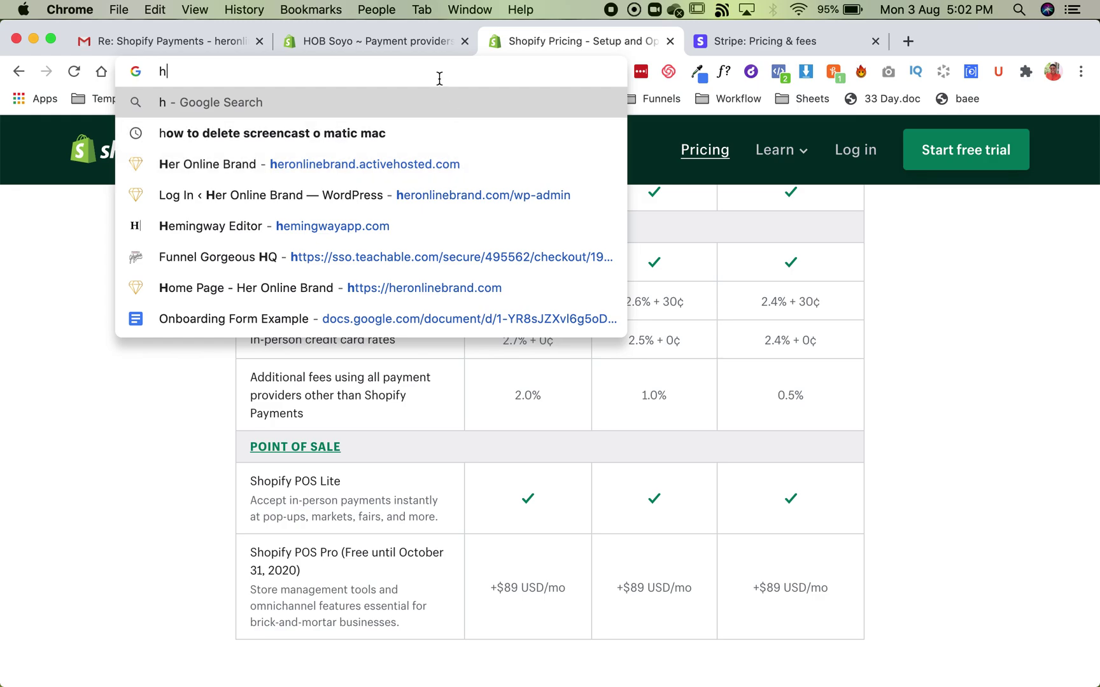
pyautogui.write('r')
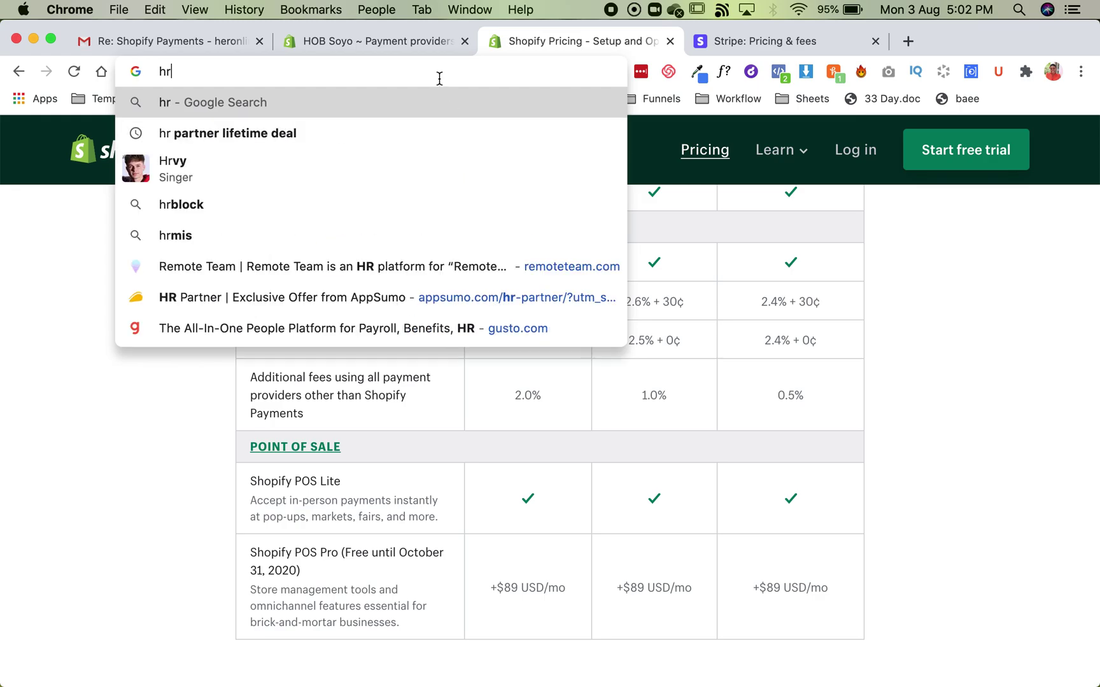
pyautogui.press('BackSpace')
pyautogui.write('eronlinebrand.activehosted.com')
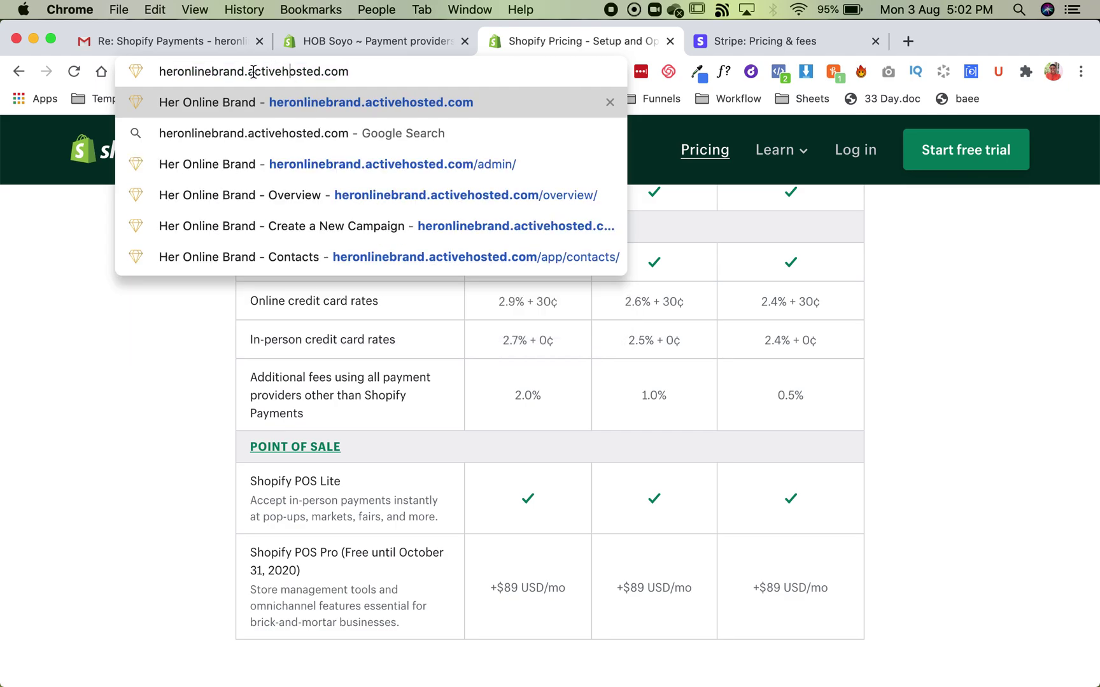
pyautogui.moveTo(253, 71); pyautogui.dragTo(381, 72)
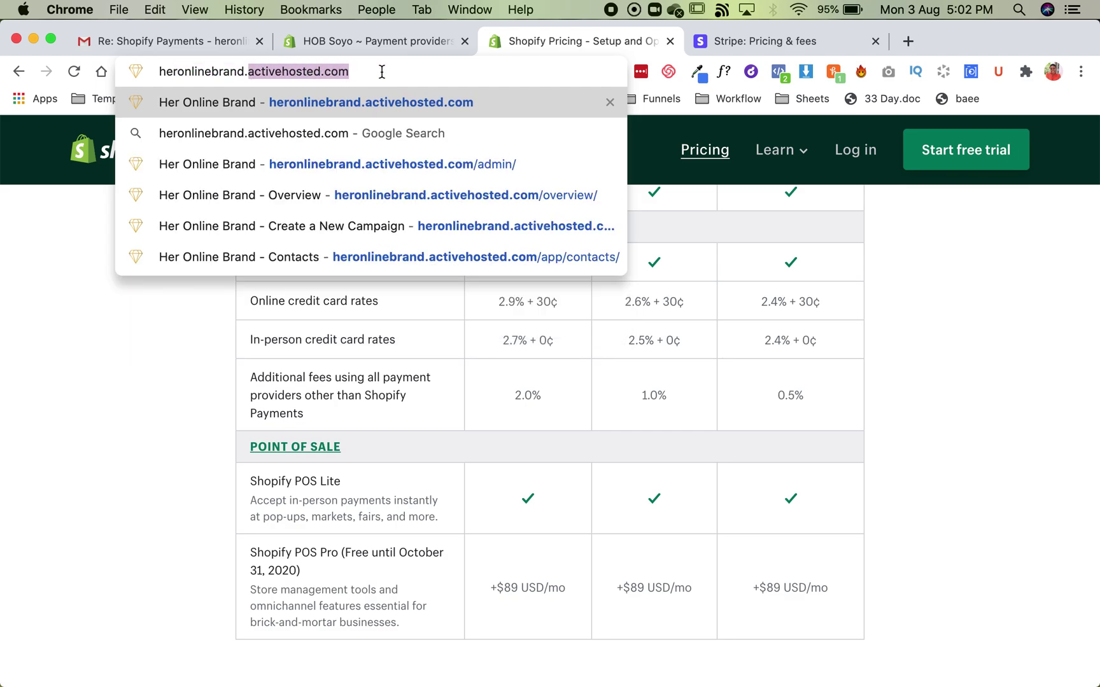
pyautogui.write('com/llc')
pyautogui.press('Return')
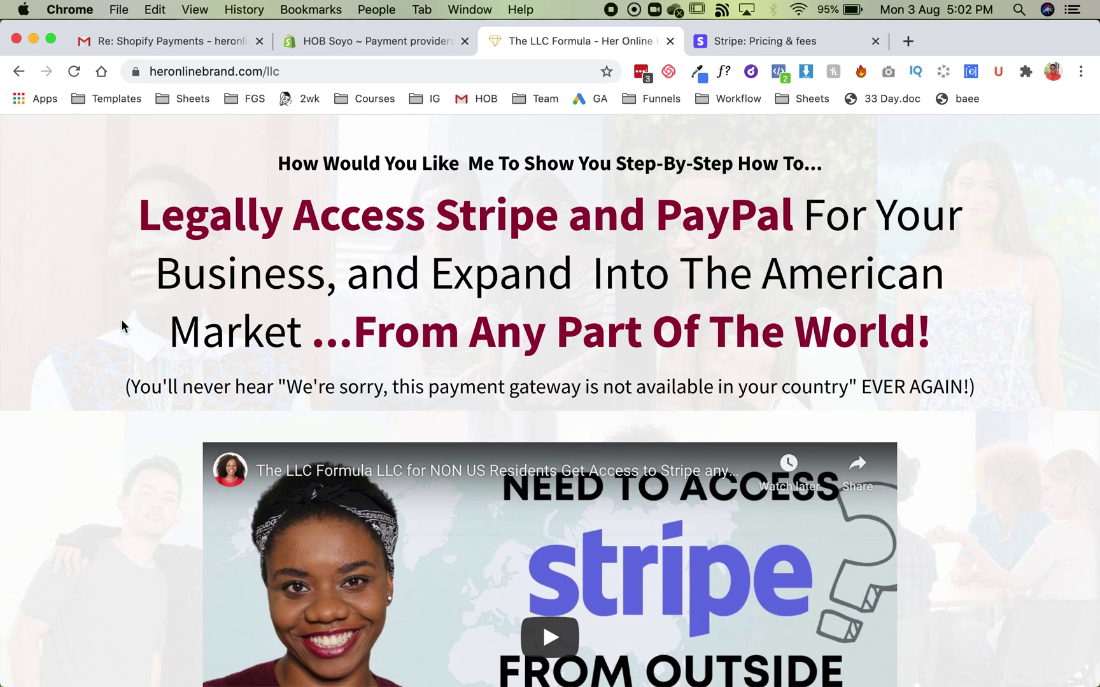
pyautogui.scroll(-1, 121, 325)
pyautogui.scroll(-5, 121, 326)
pyautogui.scroll(-1, 122, 325)
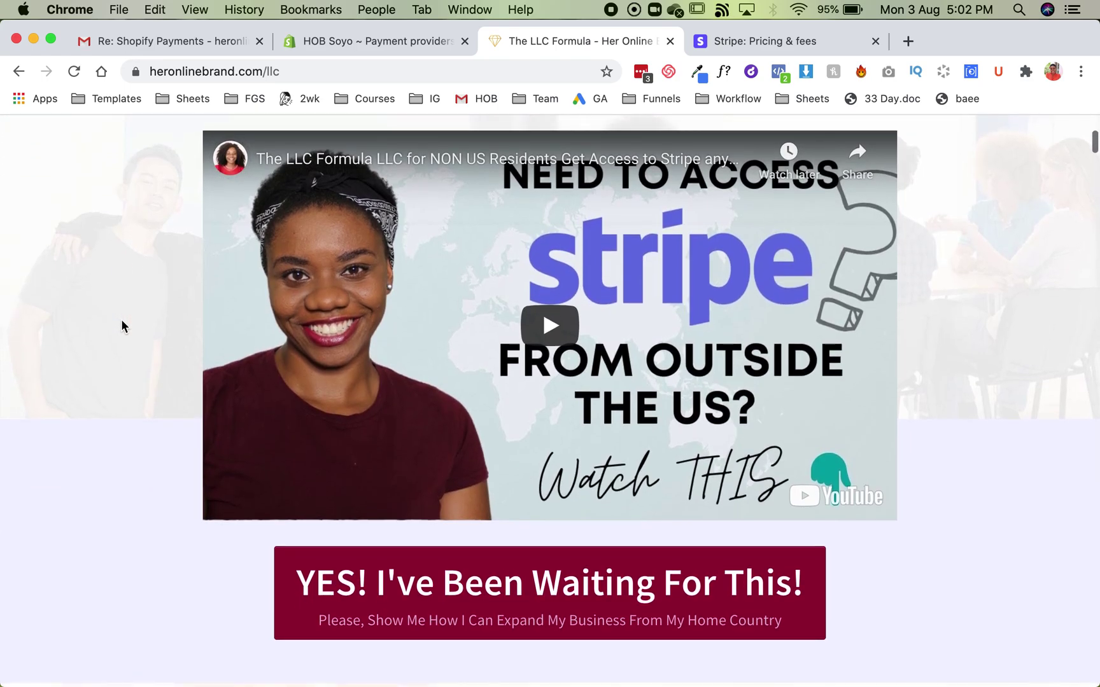
pyautogui.scroll(-1, 122, 325)
pyautogui.scroll(-5, 121, 326)
pyautogui.scroll(-5, 121, 325)
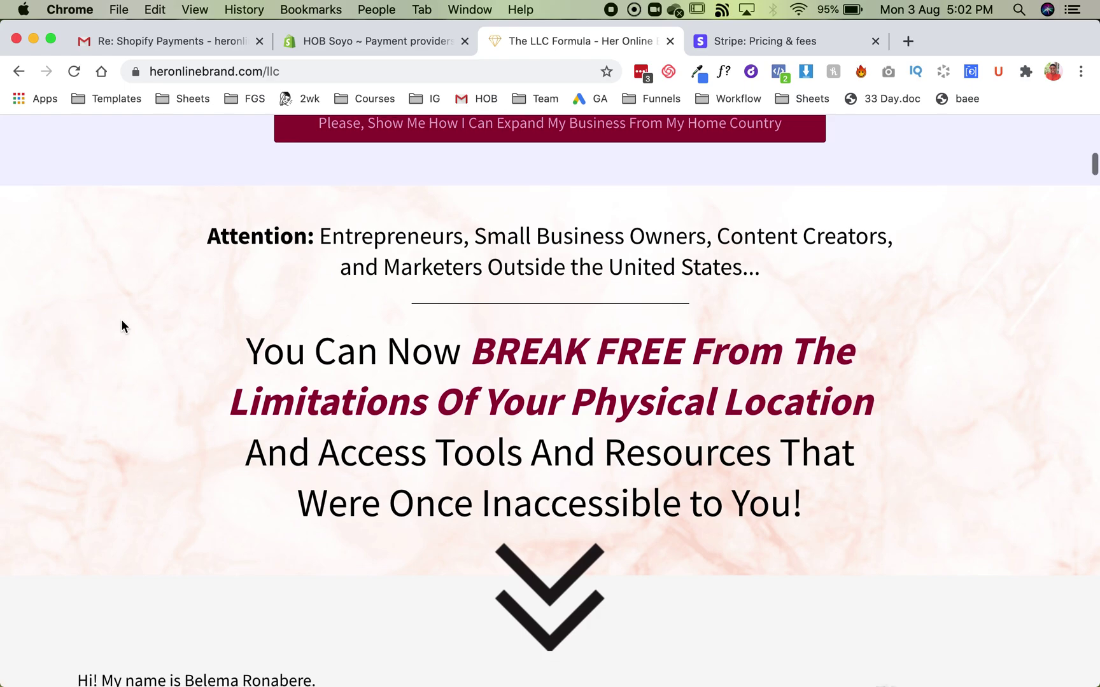
pyautogui.scroll(-3, 122, 326)
pyautogui.scroll(-3, 121, 326)
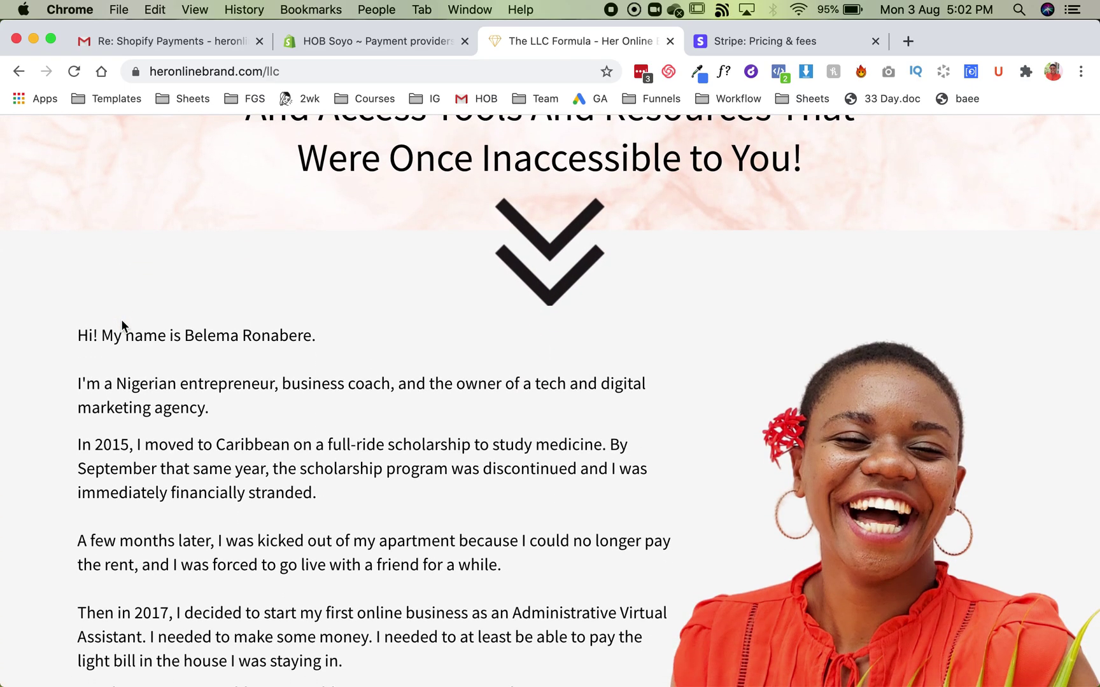
pyautogui.scroll(-2, 121, 326)
pyautogui.scroll(-3, 121, 326)
pyautogui.scroll(-2, 120, 326)
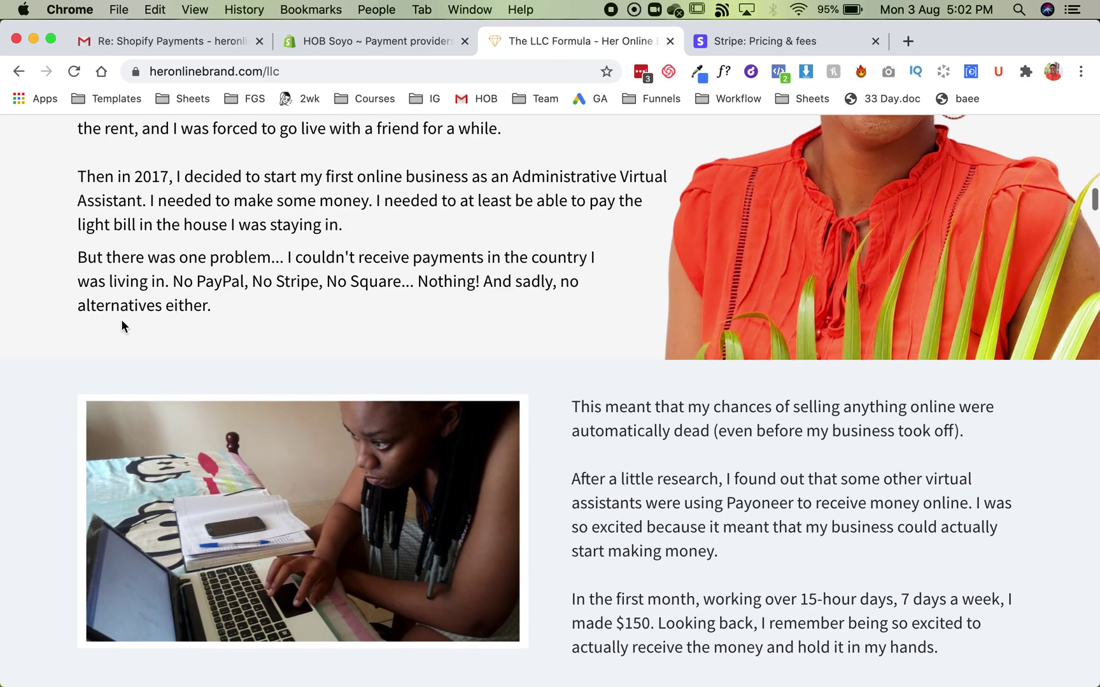
pyautogui.scroll(-3, 121, 323)
pyautogui.scroll(-3, 122, 322)
pyautogui.scroll(-3, 122, 323)
pyautogui.scroll(-2, 121, 322)
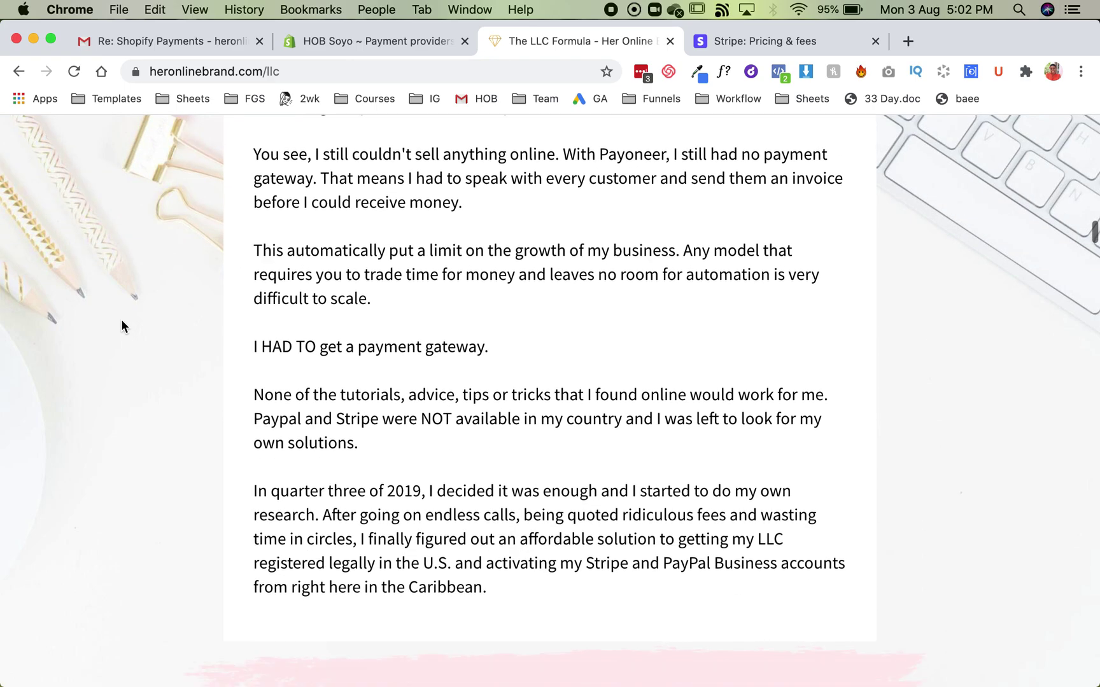
pyautogui.scroll(-1, 121, 325)
pyautogui.scroll(-1, 121, 326)
pyautogui.scroll(-5, 121, 326)
pyautogui.scroll(-4, 121, 325)
pyautogui.scroll(-2, 122, 326)
pyautogui.scroll(-4, 120, 325)
pyautogui.scroll(-3, 121, 326)
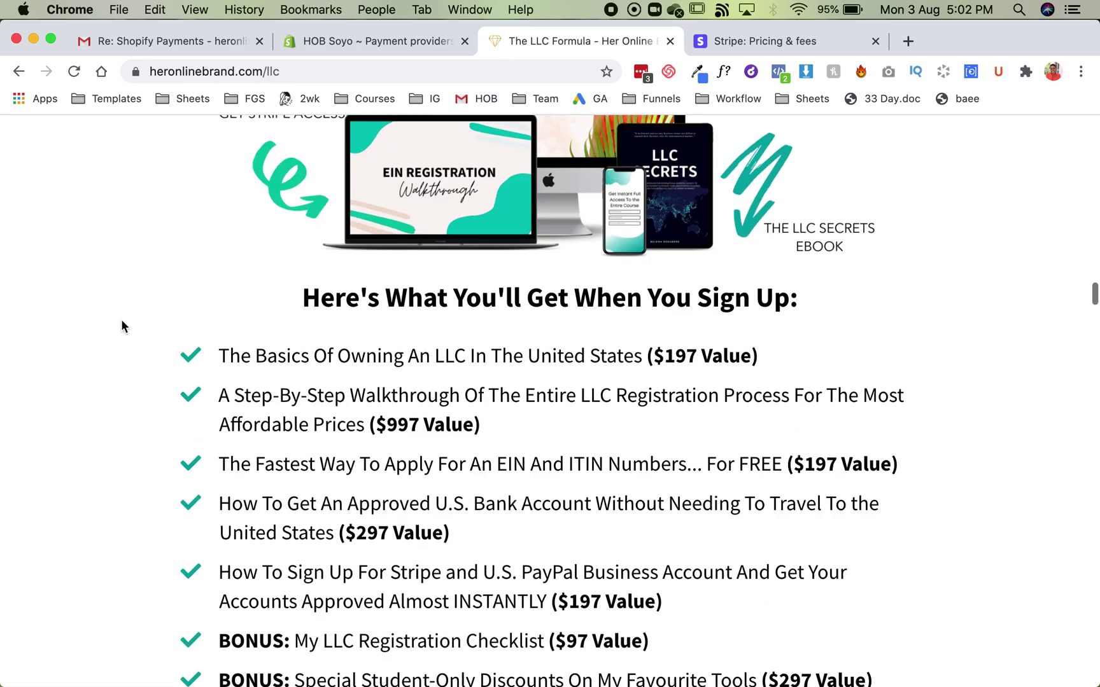
pyautogui.scroll(-3, 121, 326)
pyautogui.scroll(-2, 121, 326)
pyautogui.scroll(-3, 121, 326)
pyautogui.scroll(-3, 121, 325)
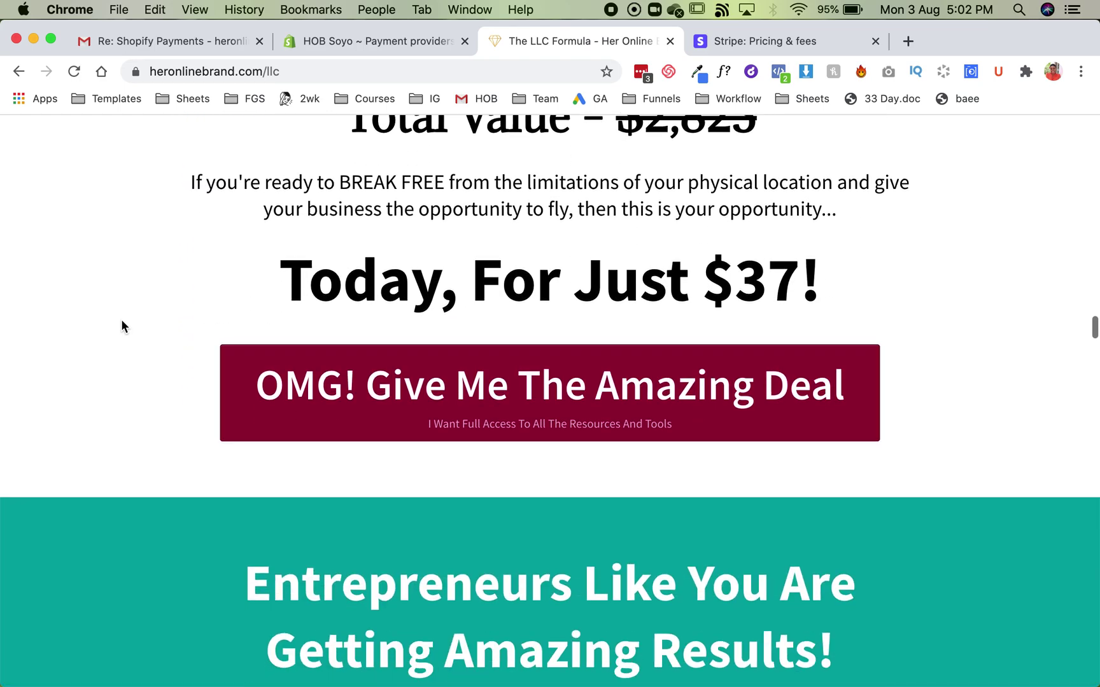
pyautogui.scroll(-3, 122, 326)
pyautogui.scroll(-3, 121, 326)
pyautogui.scroll(-1, 121, 325)
pyautogui.scroll(-2, 121, 326)
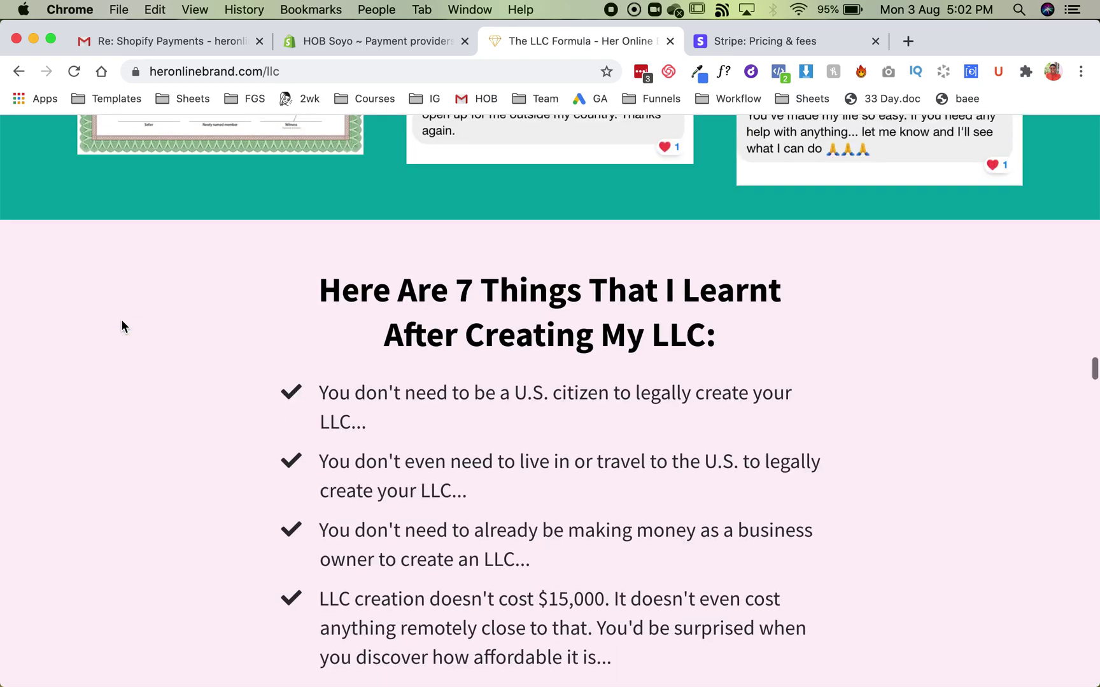
pyautogui.scroll(-2, 120, 326)
pyautogui.scroll(-2, 121, 326)
pyautogui.scroll(-5, 122, 326)
pyautogui.scroll(-5, 121, 325)
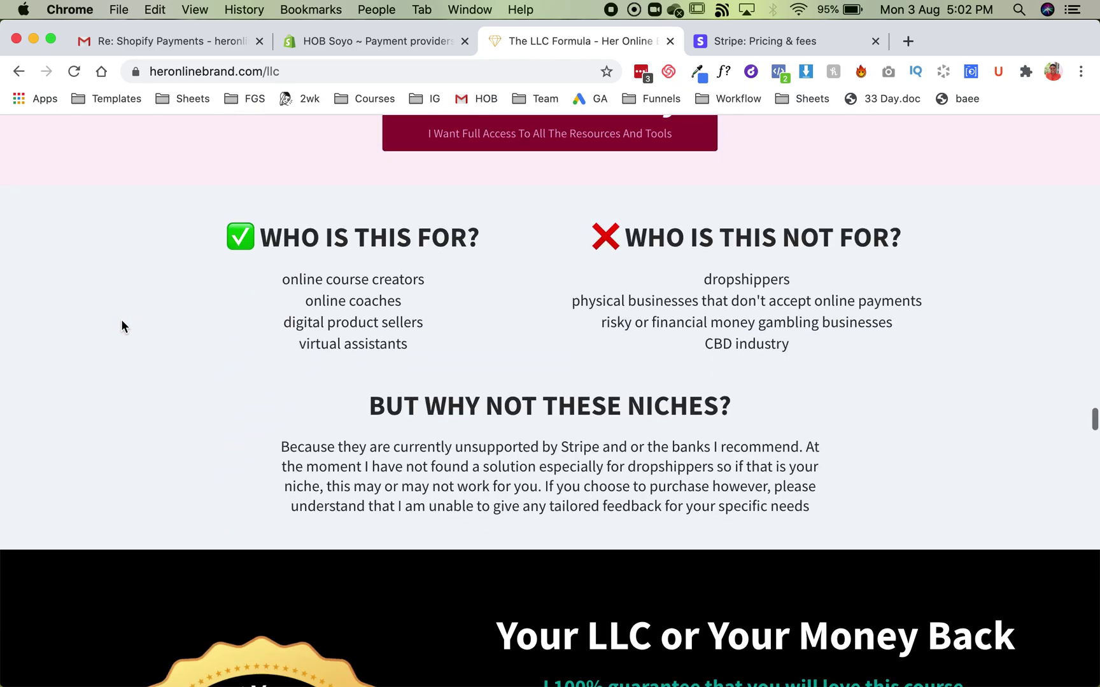
pyautogui.scroll(-1, 122, 326)
pyautogui.scroll(-4, 121, 326)
pyautogui.scroll(-1, 121, 326)
pyautogui.scroll(-5, 121, 326)
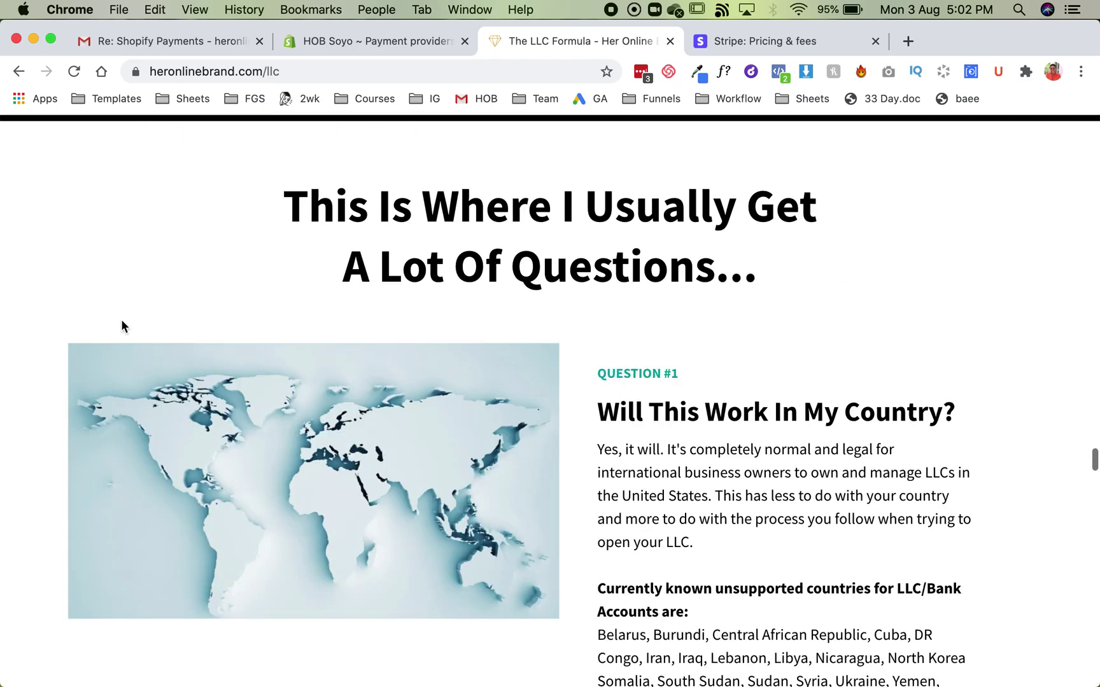
pyautogui.scroll(-4, 121, 323)
pyautogui.scroll(-3, 122, 322)
pyautogui.scroll(1, 121, 322)
pyautogui.scroll(5, 121, 322)
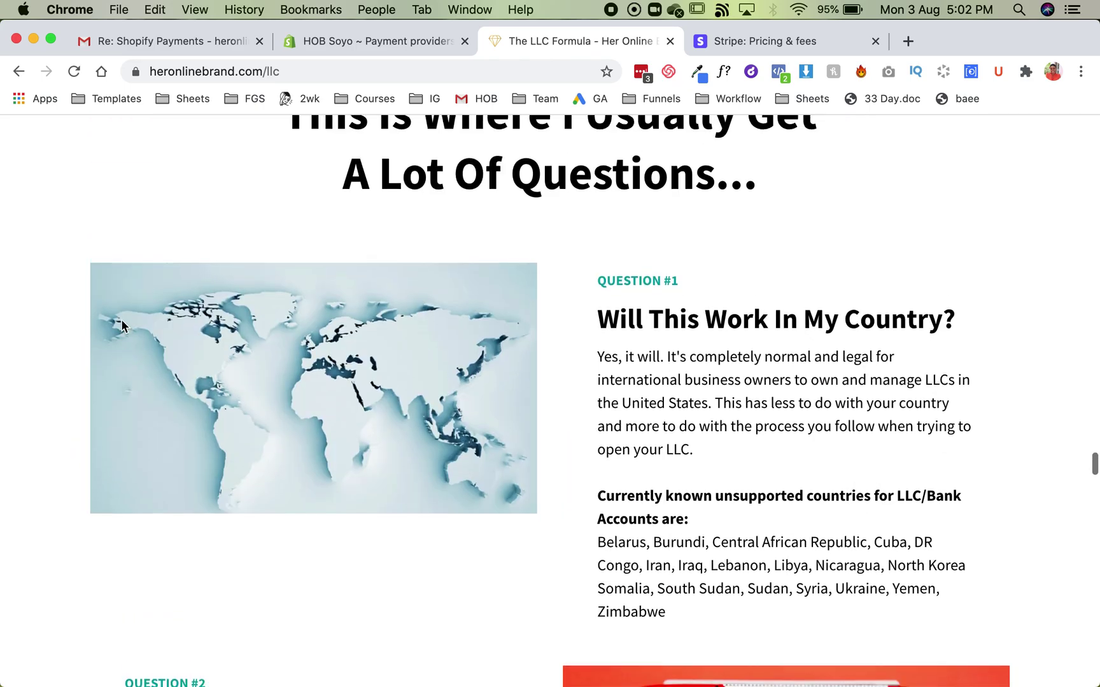
pyautogui.scroll(2, 121, 319)
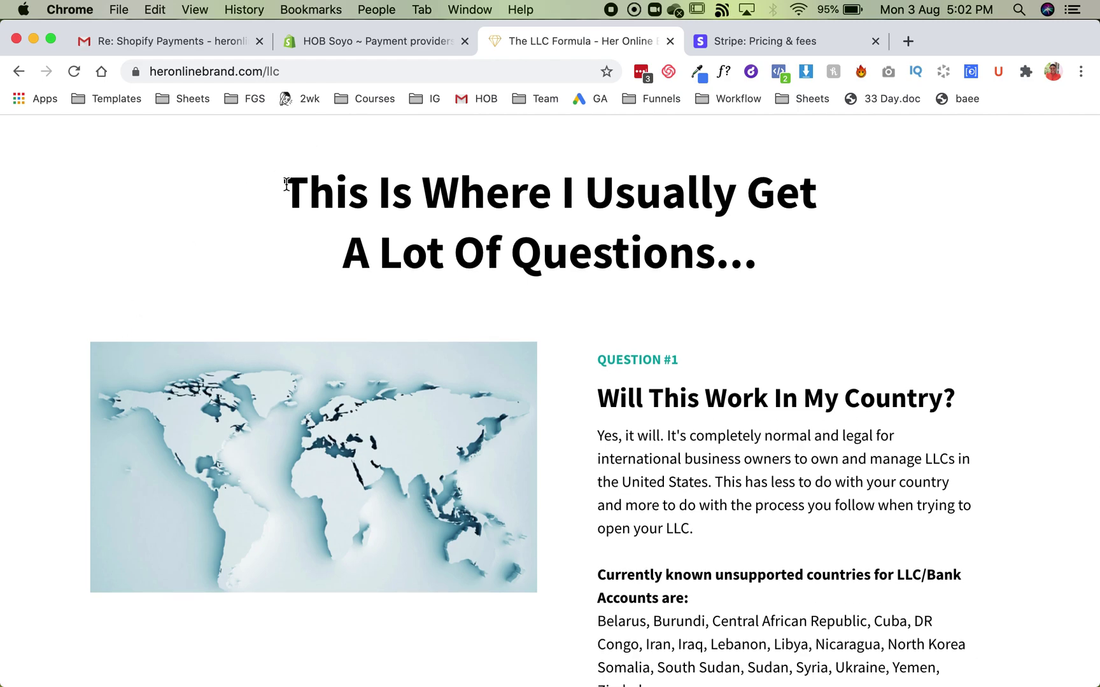
pyautogui.moveTo(286, 183)
pyautogui.mouseDown()
pyautogui.moveTo(589, 238)
pyautogui.moveTo(788, 219)
pyautogui.mouseUp()
pyautogui.scroll(-3, 788, 220)
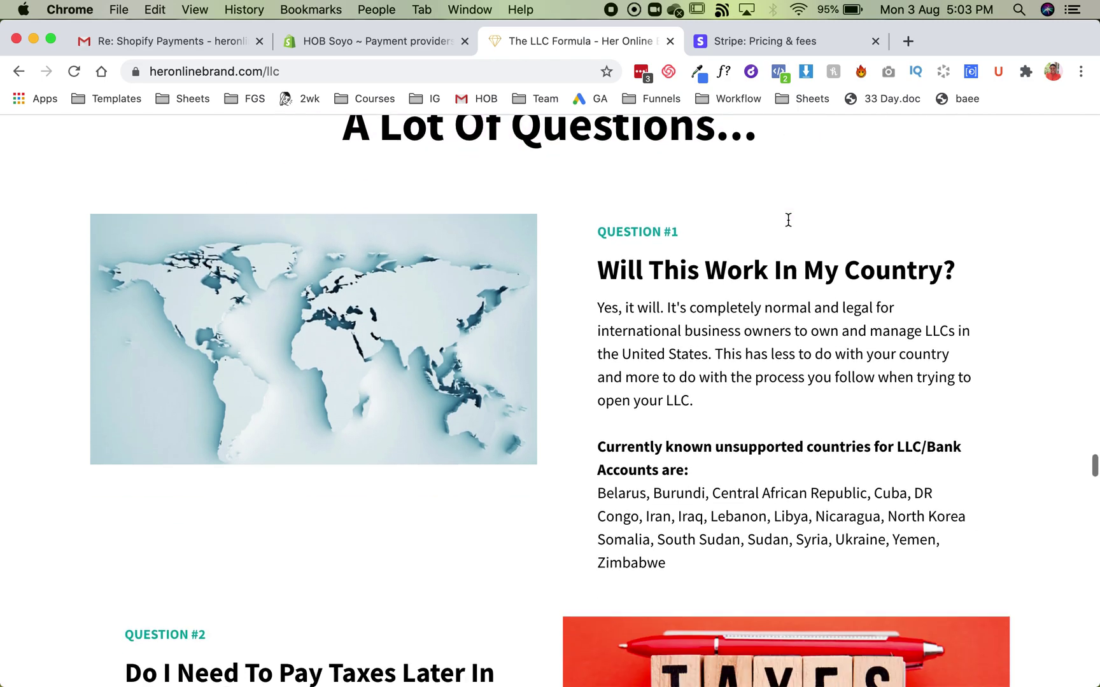
pyautogui.scroll(2, 789, 220)
pyautogui.scroll(-2, 789, 220)
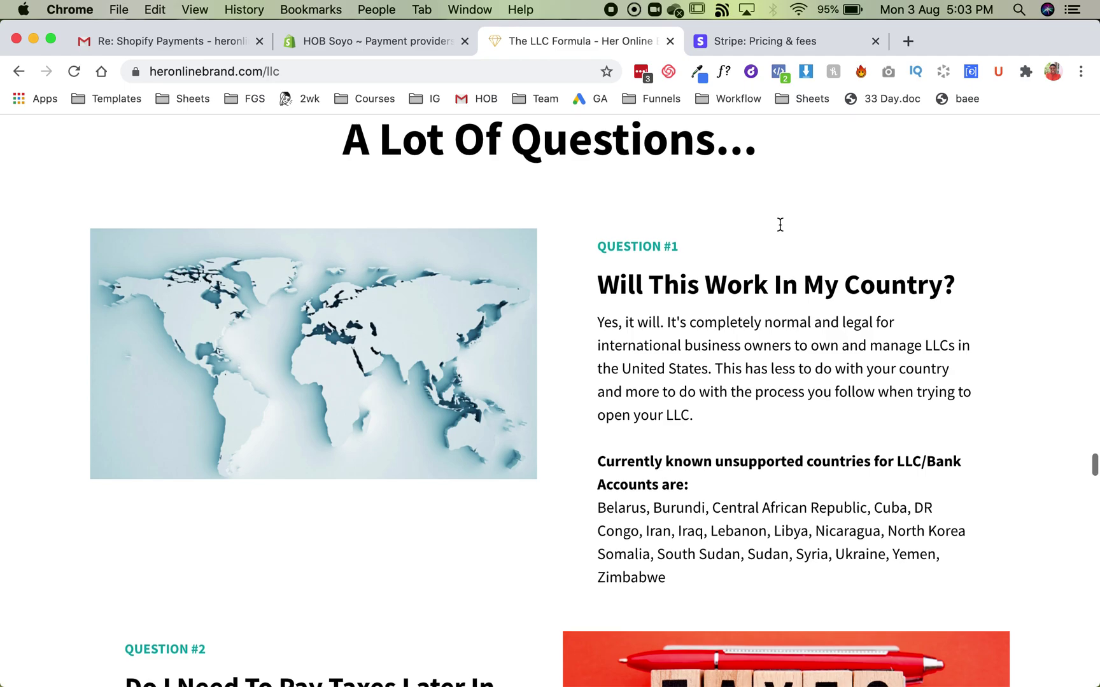
pyautogui.scroll(-4, 636, 319)
pyautogui.scroll(4, 637, 328)
pyautogui.scroll(8, 636, 327)
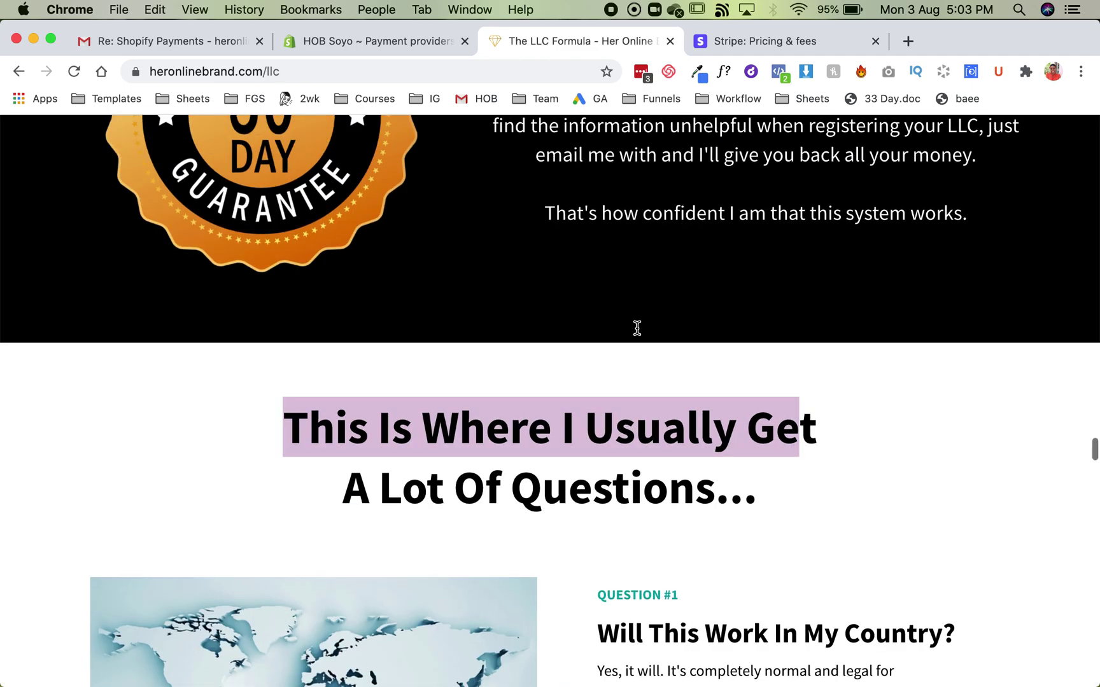
pyautogui.scroll(-8, 637, 327)
pyautogui.scroll(-4, 646, 348)
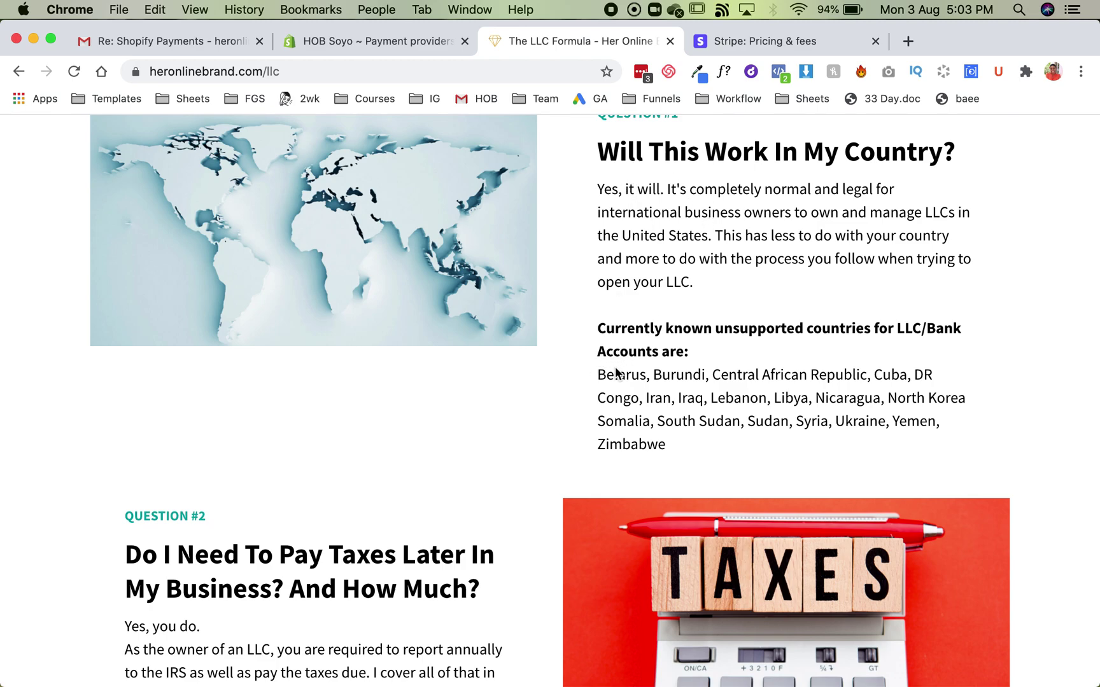
# Step: Highlight the list of countries not supported, in the LLC FAQ on Her Online Brand
pyautogui.click(601, 372)
pyautogui.moveTo(600, 372); pyautogui.dragTo(668, 440)
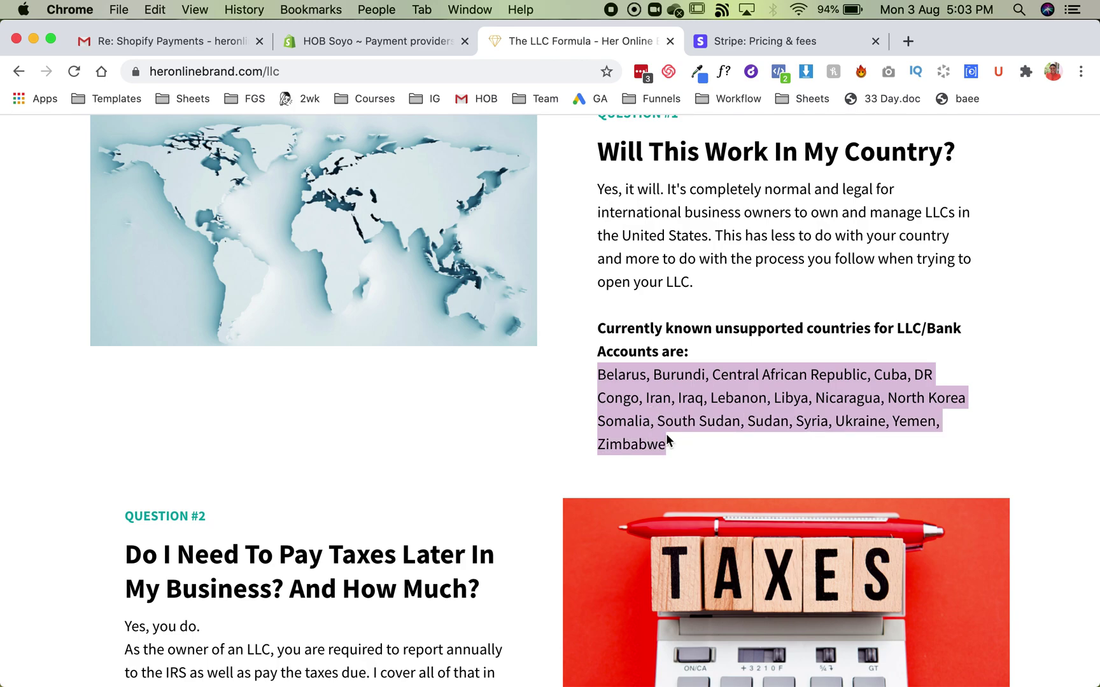
pyautogui.scroll(-1, 666, 435)
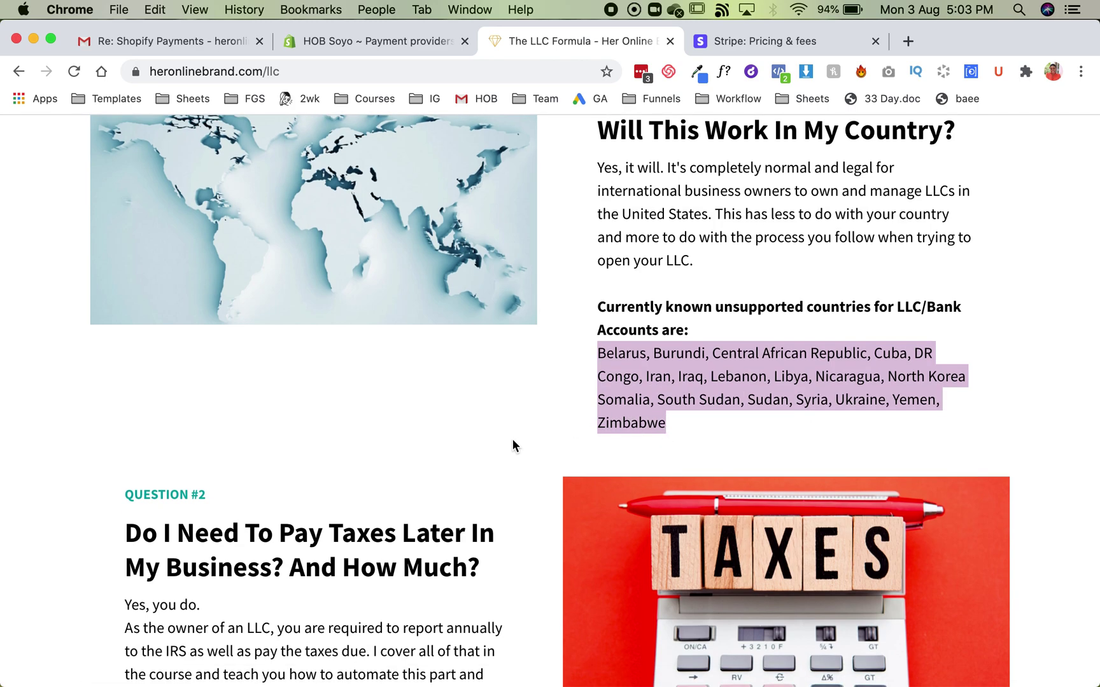
pyautogui.scroll(-3, 513, 440)
pyautogui.scroll(-2, 513, 440)
pyautogui.scroll(-1, 512, 441)
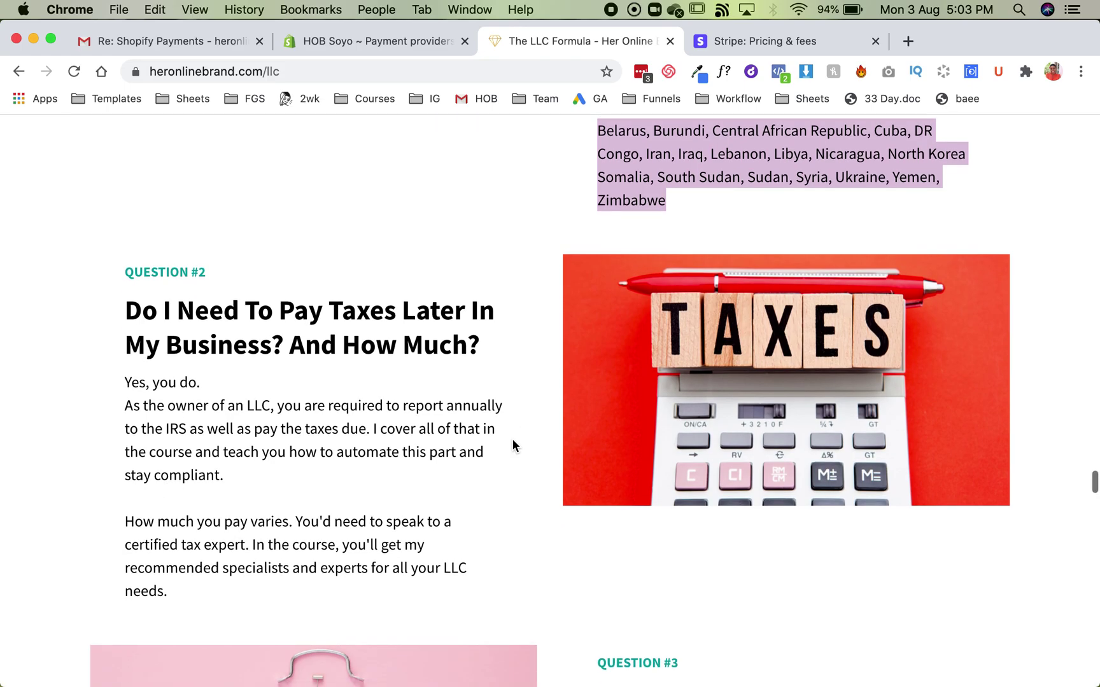
pyautogui.scroll(-2, 512, 439)
pyautogui.scroll(-3, 513, 441)
pyautogui.scroll(-2, 512, 440)
pyautogui.scroll(-3, 512, 440)
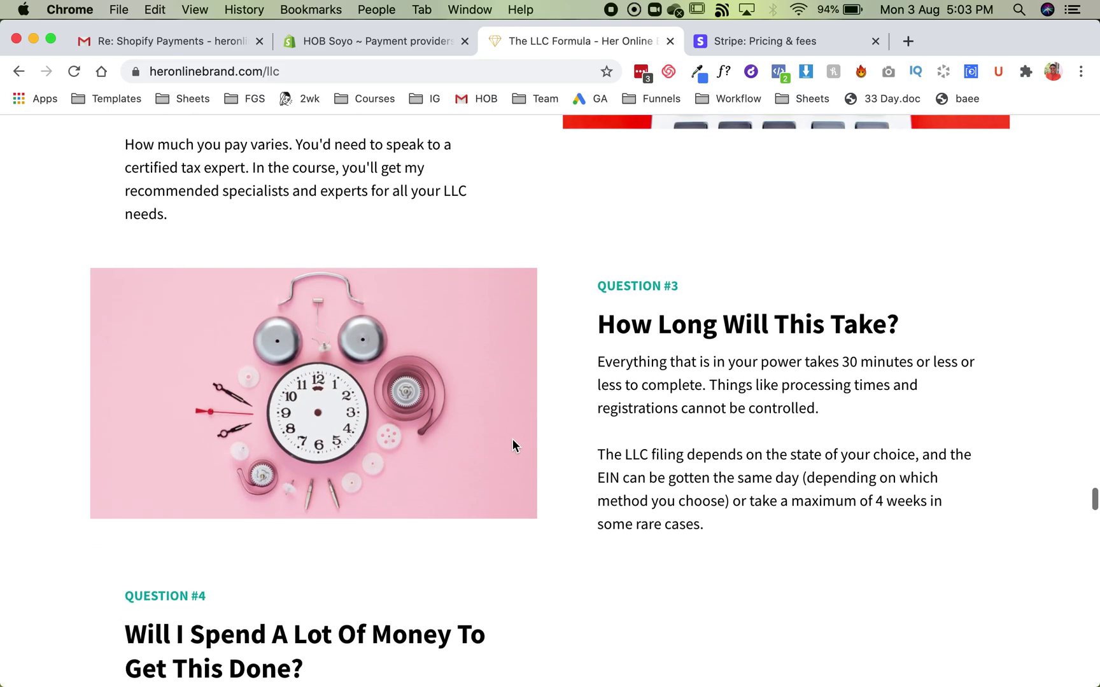
pyautogui.scroll(-2, 512, 439)
pyautogui.scroll(-3, 512, 441)
pyautogui.scroll(-4, 511, 440)
pyautogui.scroll(-2, 512, 439)
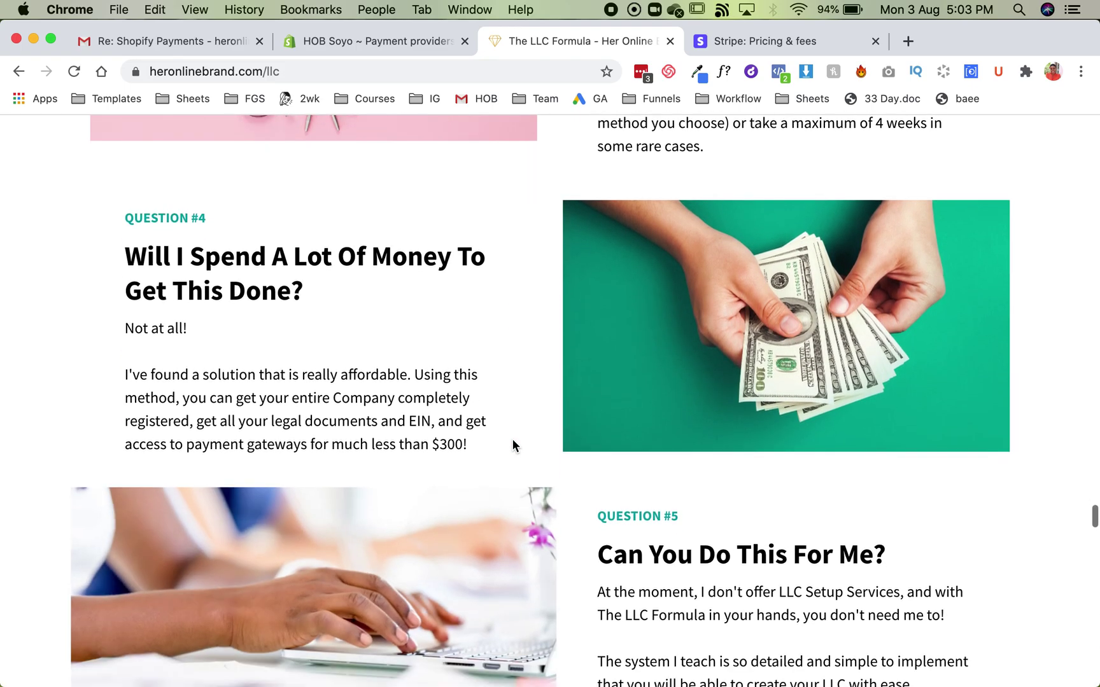
pyautogui.scroll(-2, 512, 439)
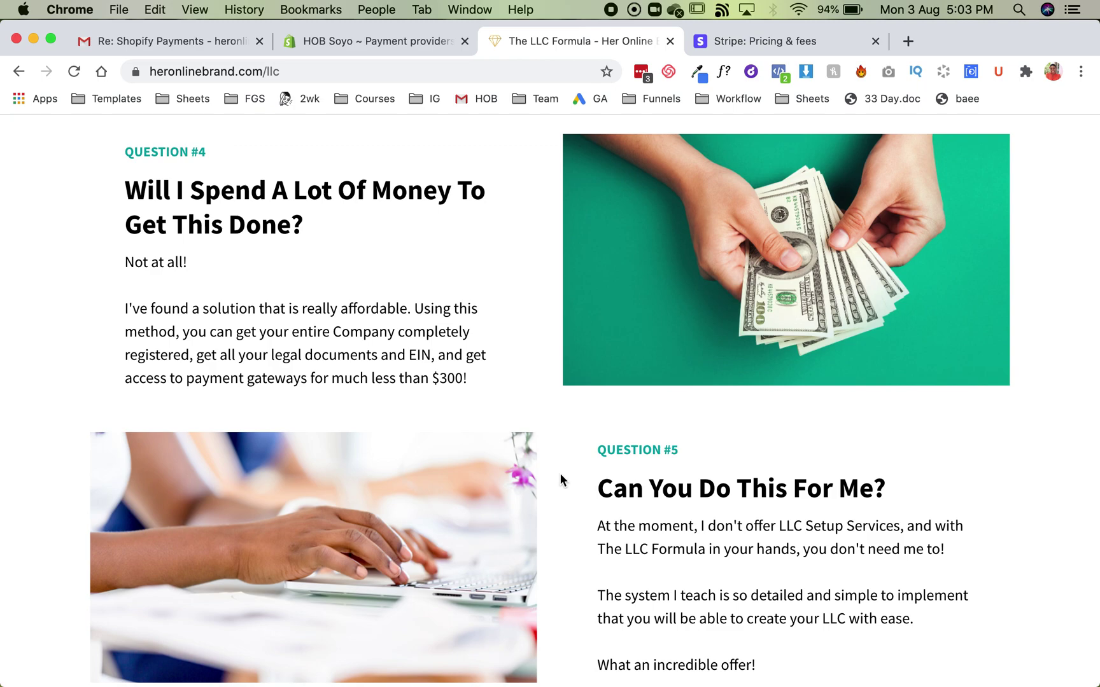
pyautogui.scroll(-1, 559, 473)
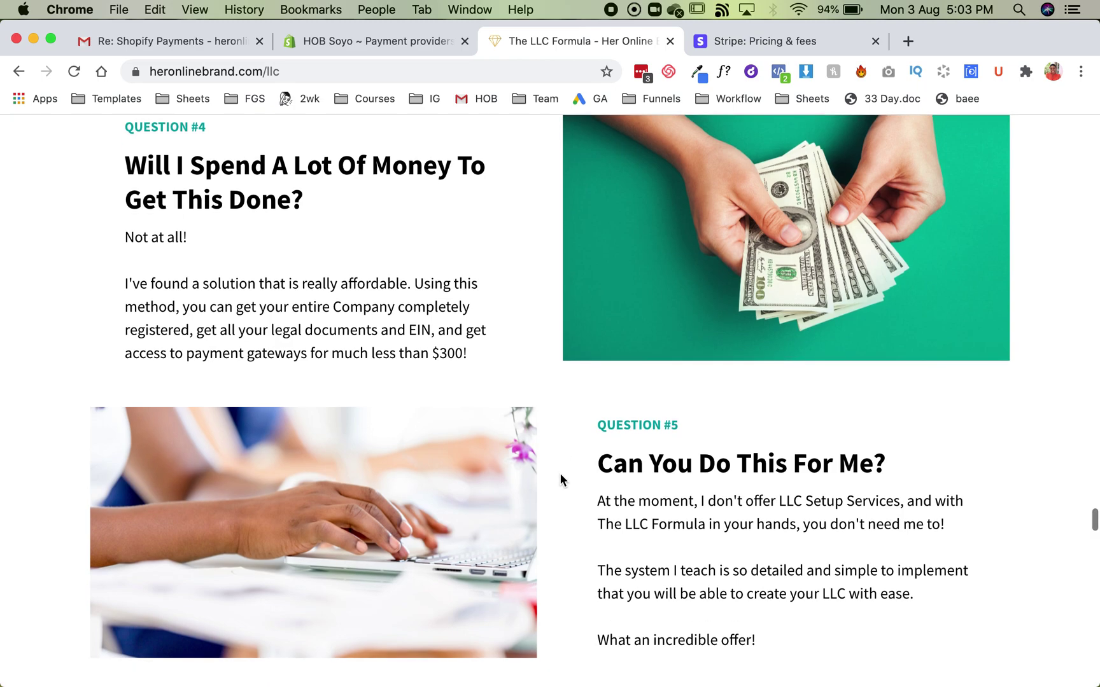
pyautogui.scroll(-1, 559, 472)
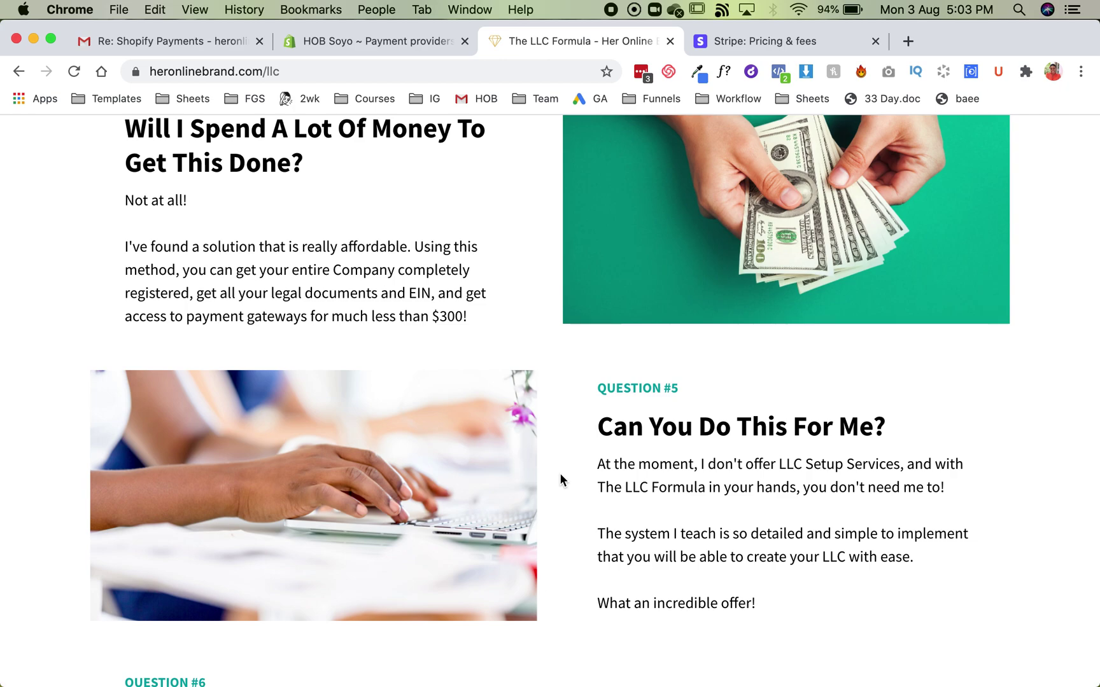
pyautogui.scroll(-1, 560, 479)
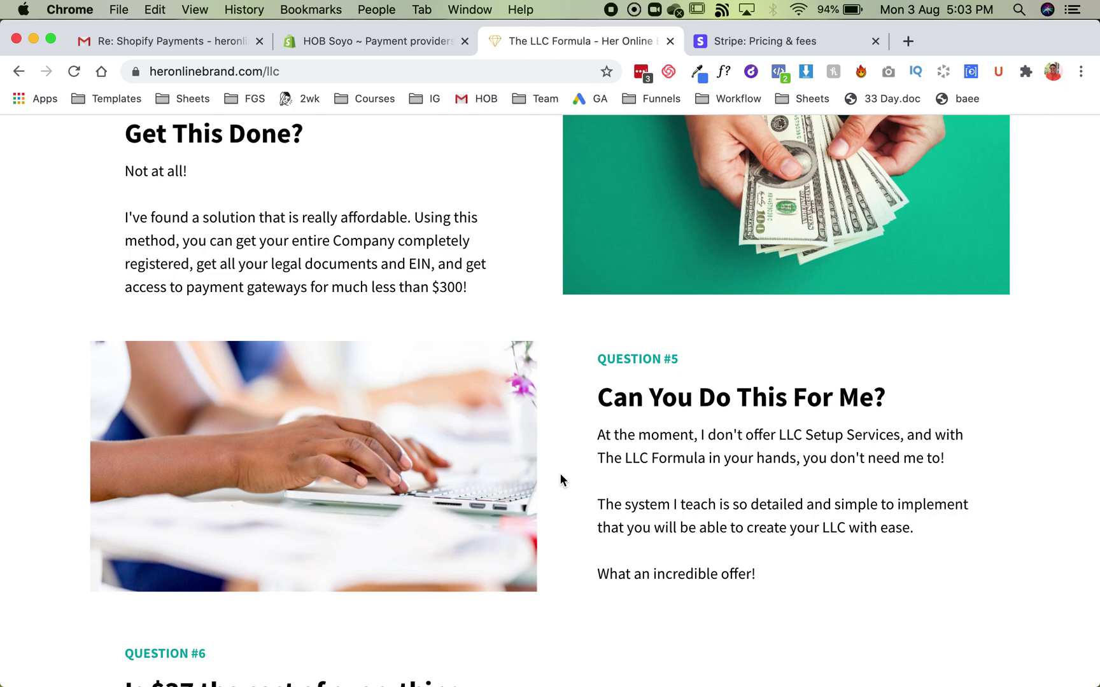
pyautogui.scroll(-1, 560, 479)
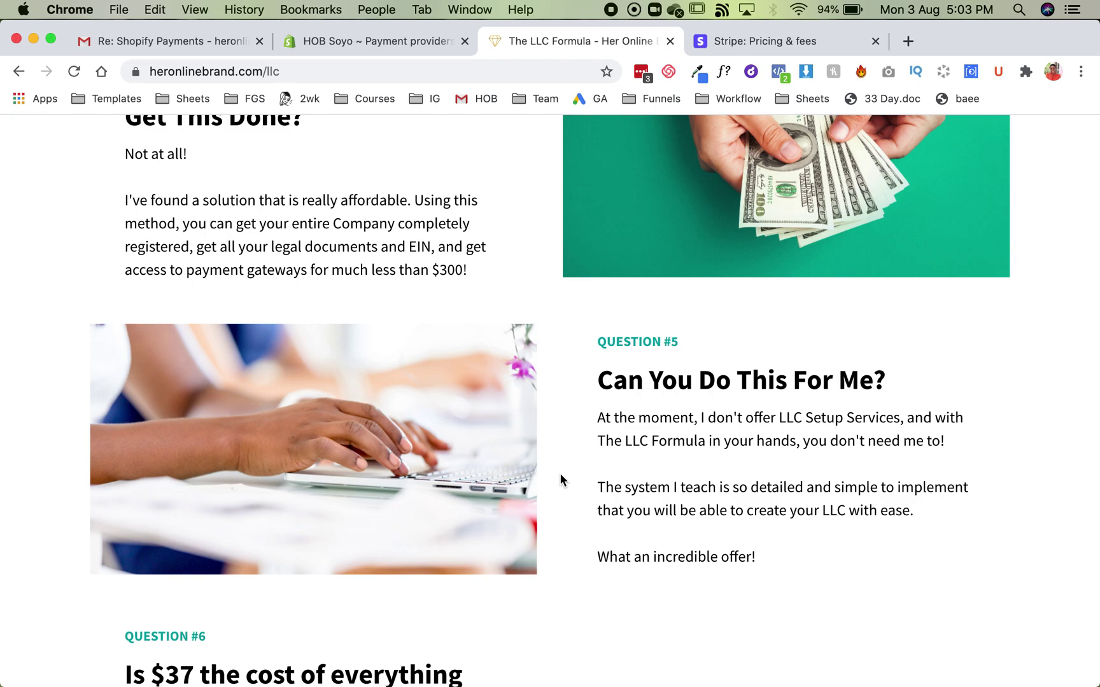
pyautogui.scroll(-1, 560, 475)
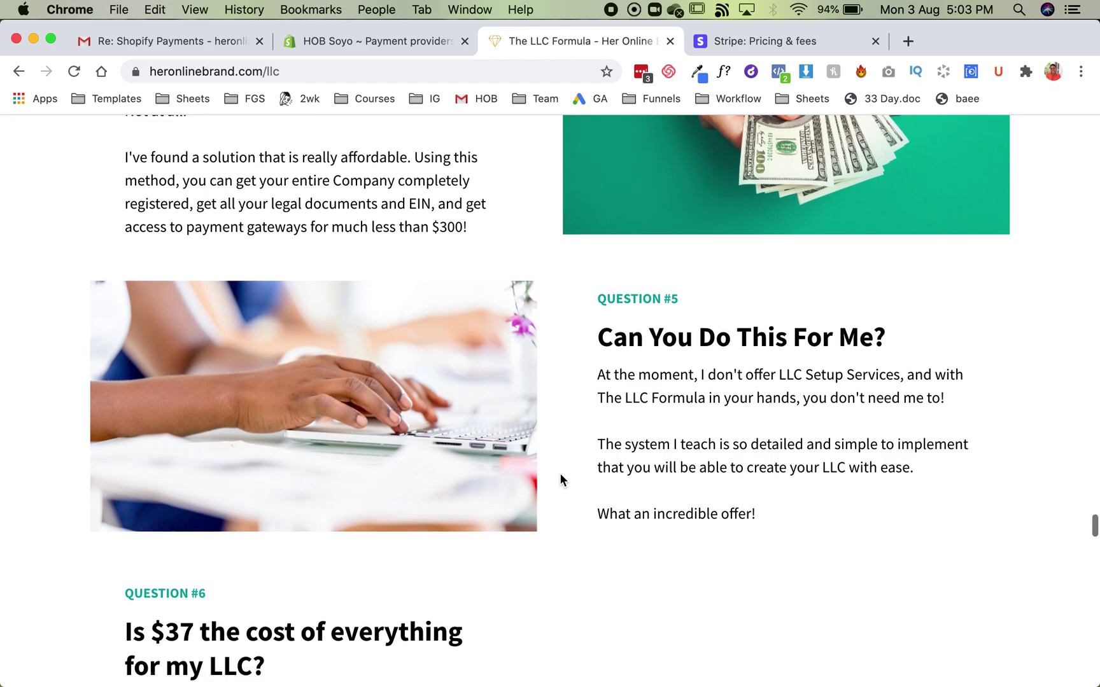
pyautogui.scroll(-3, 560, 474)
pyautogui.scroll(-2, 560, 476)
pyautogui.scroll(-2, 560, 476)
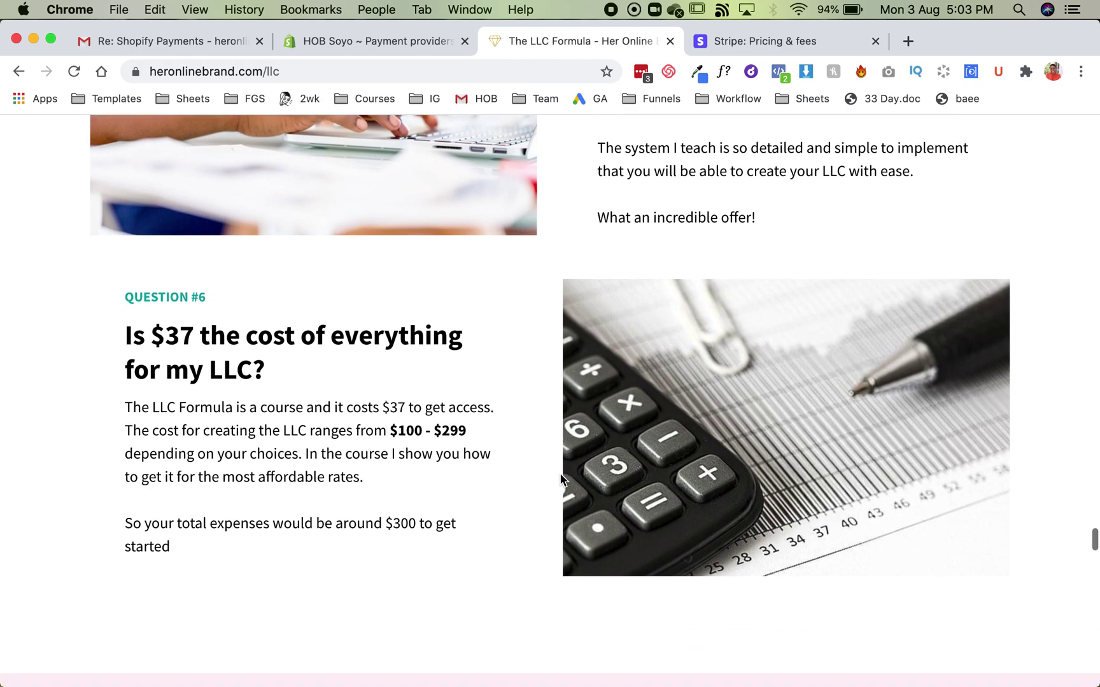
pyautogui.scroll(-2, 560, 474)
pyautogui.scroll(-3, 560, 474)
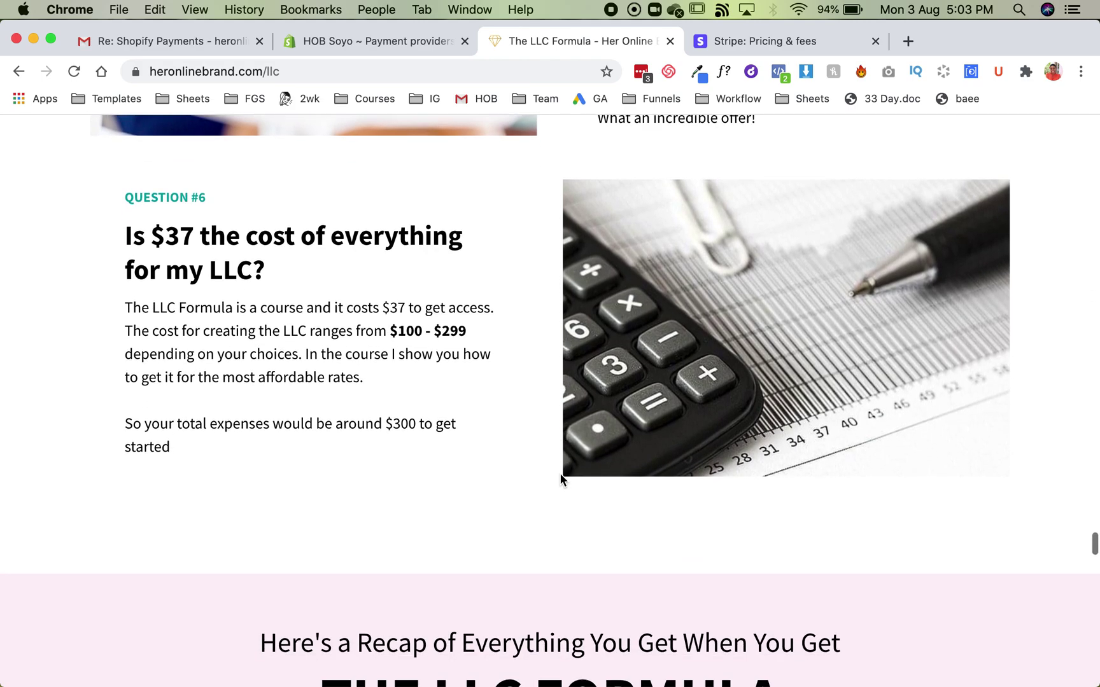
pyautogui.scroll(-2, 560, 480)
pyautogui.scroll(-3, 560, 479)
pyautogui.scroll(-3, 560, 480)
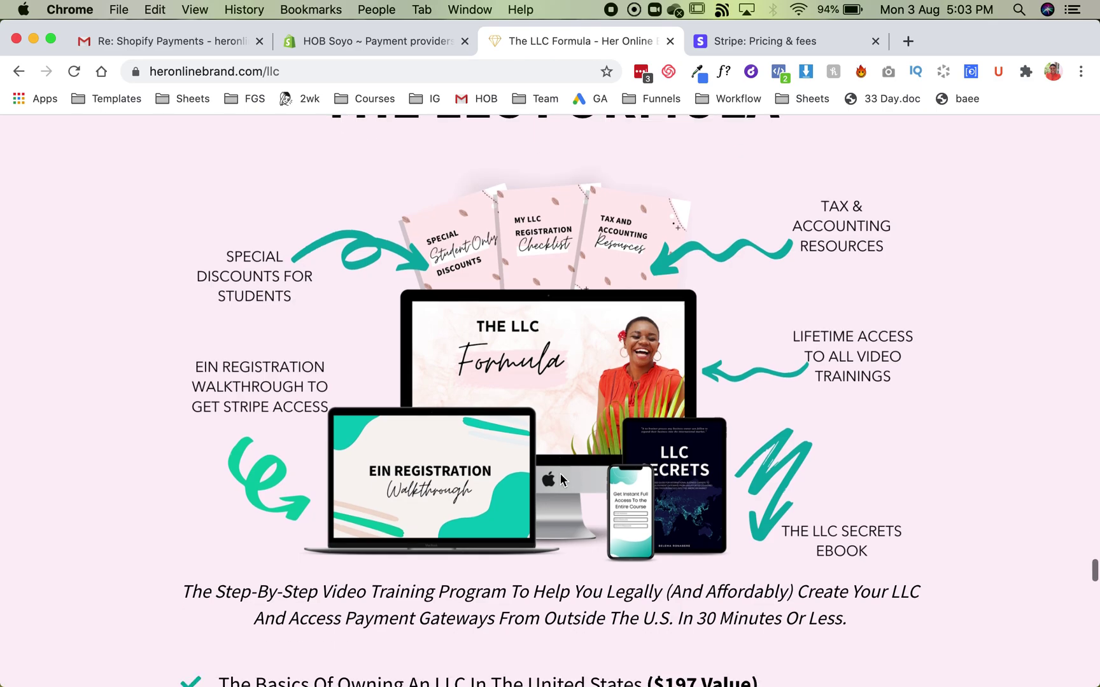
pyautogui.scroll(-3, 559, 480)
pyautogui.scroll(-5, 559, 480)
pyautogui.scroll(-3, 559, 479)
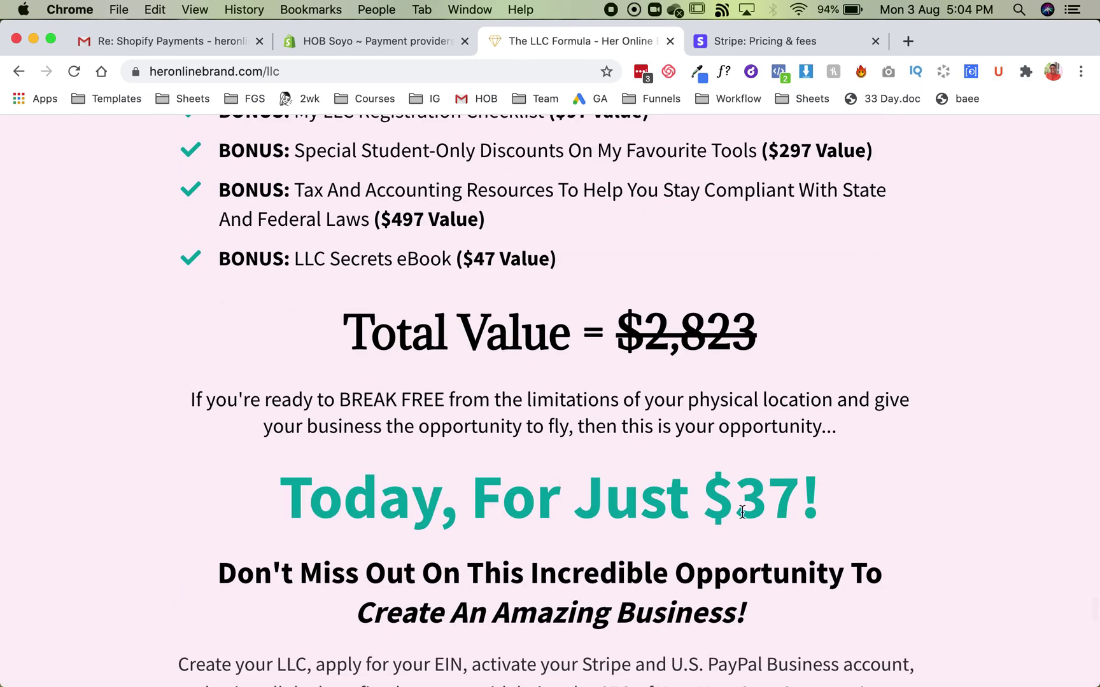
pyautogui.scroll(-5, 759, 486)
pyautogui.scroll(-4, 760, 486)
pyautogui.scroll(-5, 759, 486)
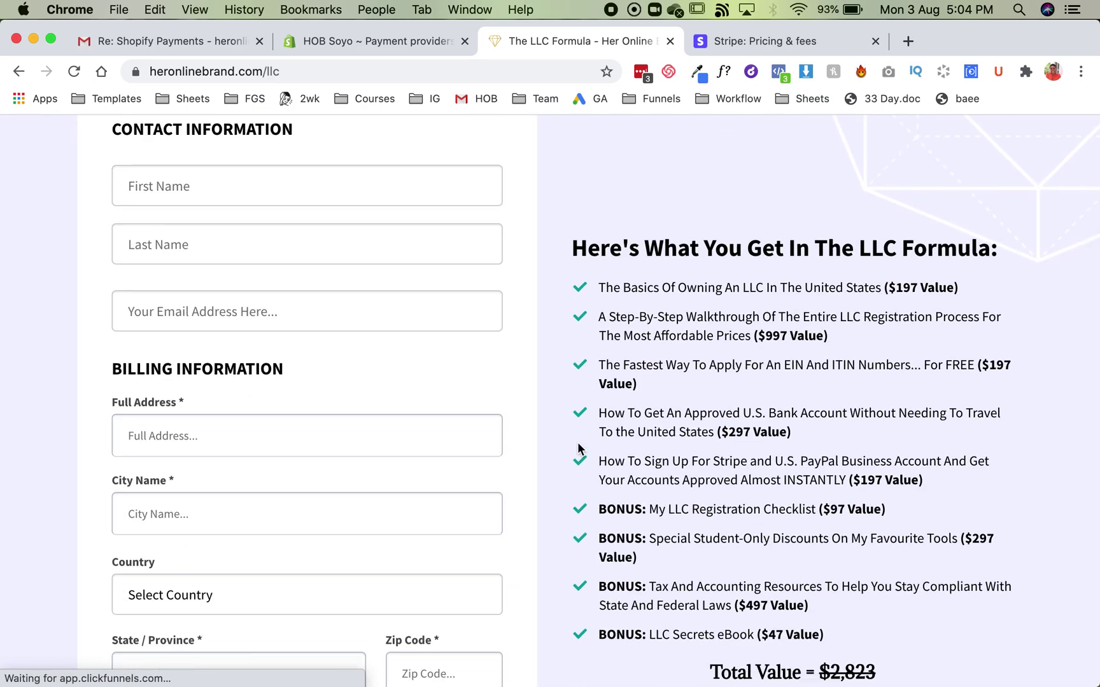
pyautogui.scroll(-3, 578, 441)
pyautogui.scroll(-3, 577, 441)
pyautogui.scroll(-5, 577, 442)
pyautogui.scroll(5, 577, 441)
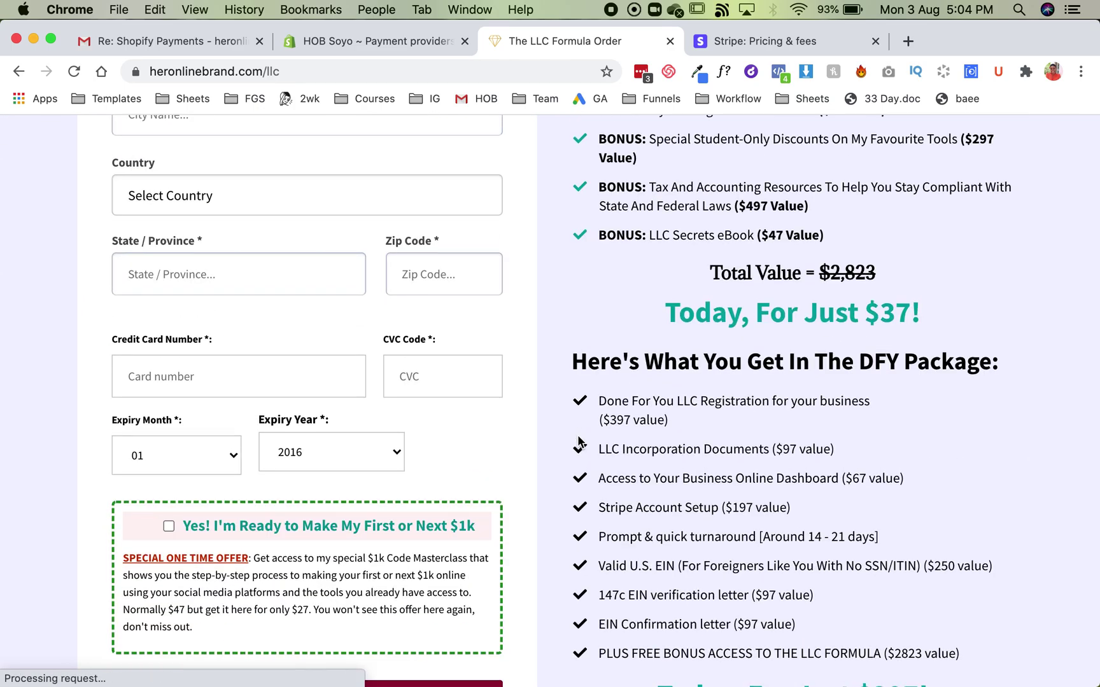
pyautogui.scroll(1, 578, 441)
pyautogui.scroll(-2, 578, 442)
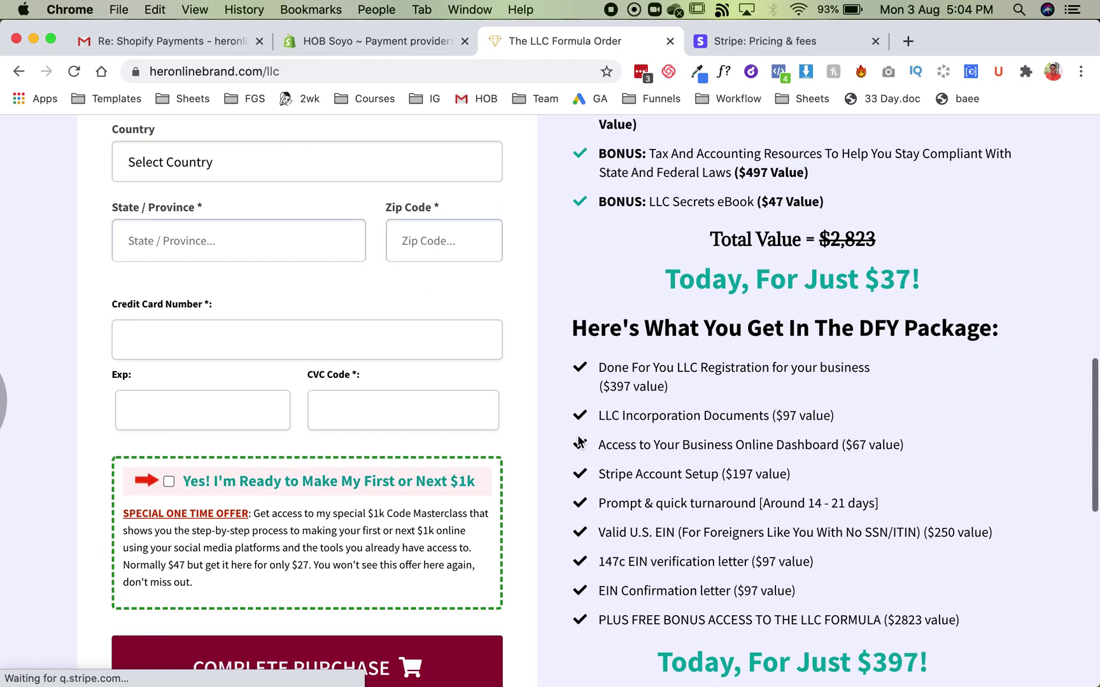
pyautogui.scroll(4, 577, 441)
pyautogui.scroll(3, 578, 441)
pyautogui.scroll(-8, 577, 442)
pyautogui.scroll(-1, 678, 339)
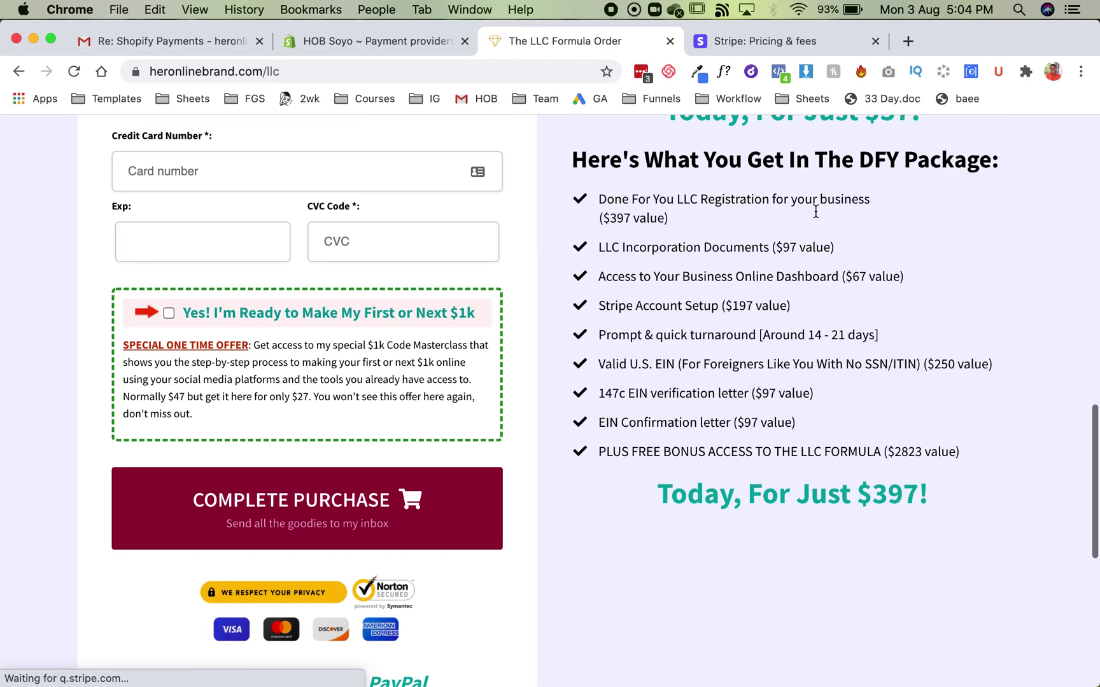
pyautogui.scroll(2, 677, 339)
pyautogui.scroll(3, 677, 337)
pyautogui.scroll(3, 677, 338)
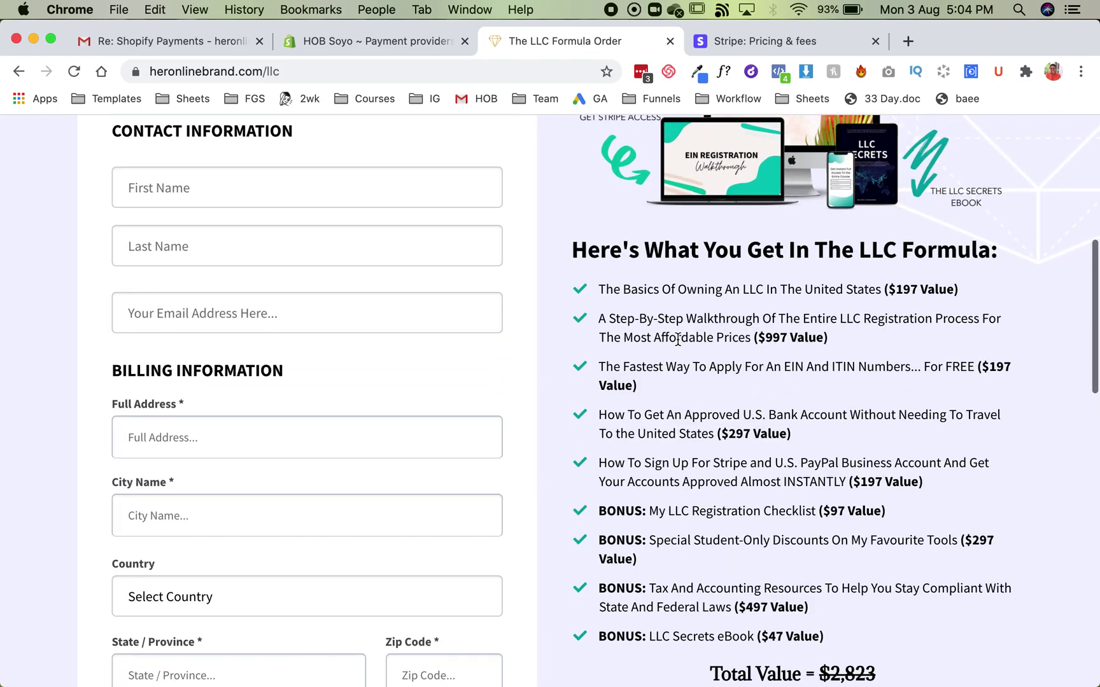
pyautogui.scroll(-4, 677, 338)
pyautogui.scroll(-2, 677, 338)
pyautogui.scroll(3, 677, 339)
pyautogui.scroll(5, 677, 338)
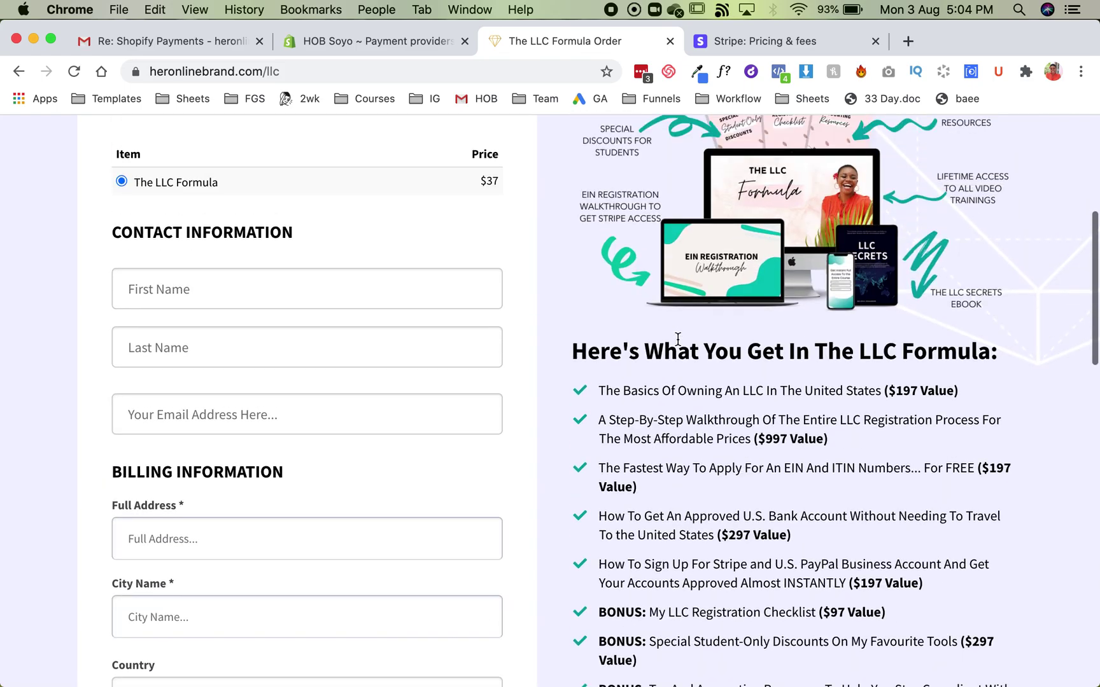
pyautogui.scroll(3, 677, 338)
pyautogui.scroll(2, 677, 338)
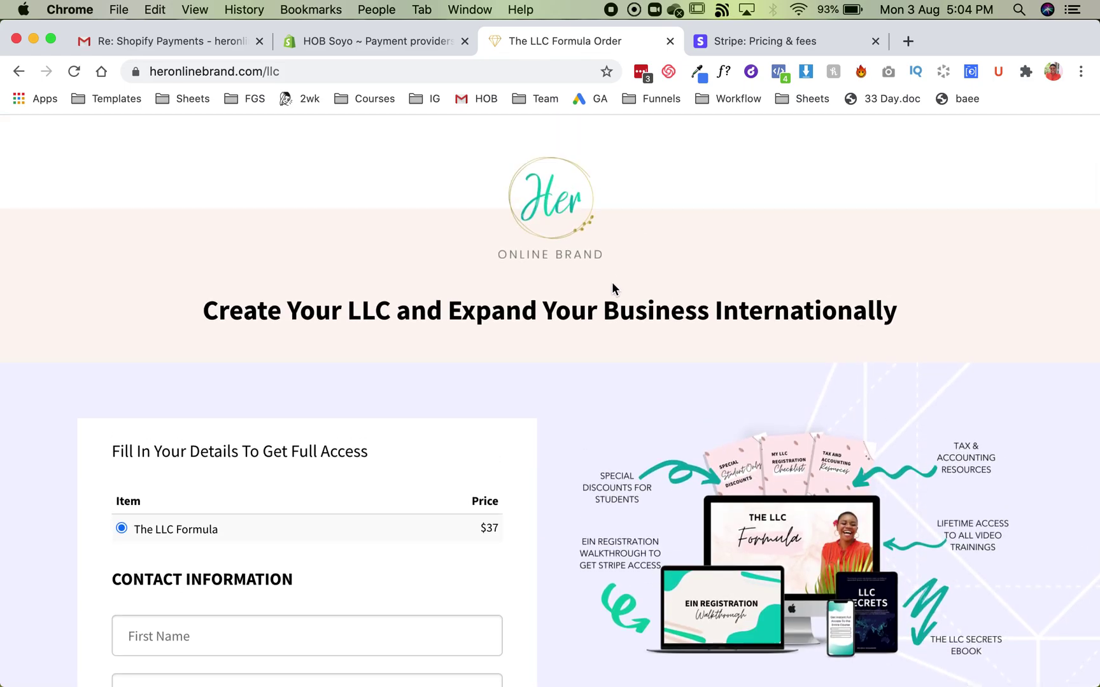